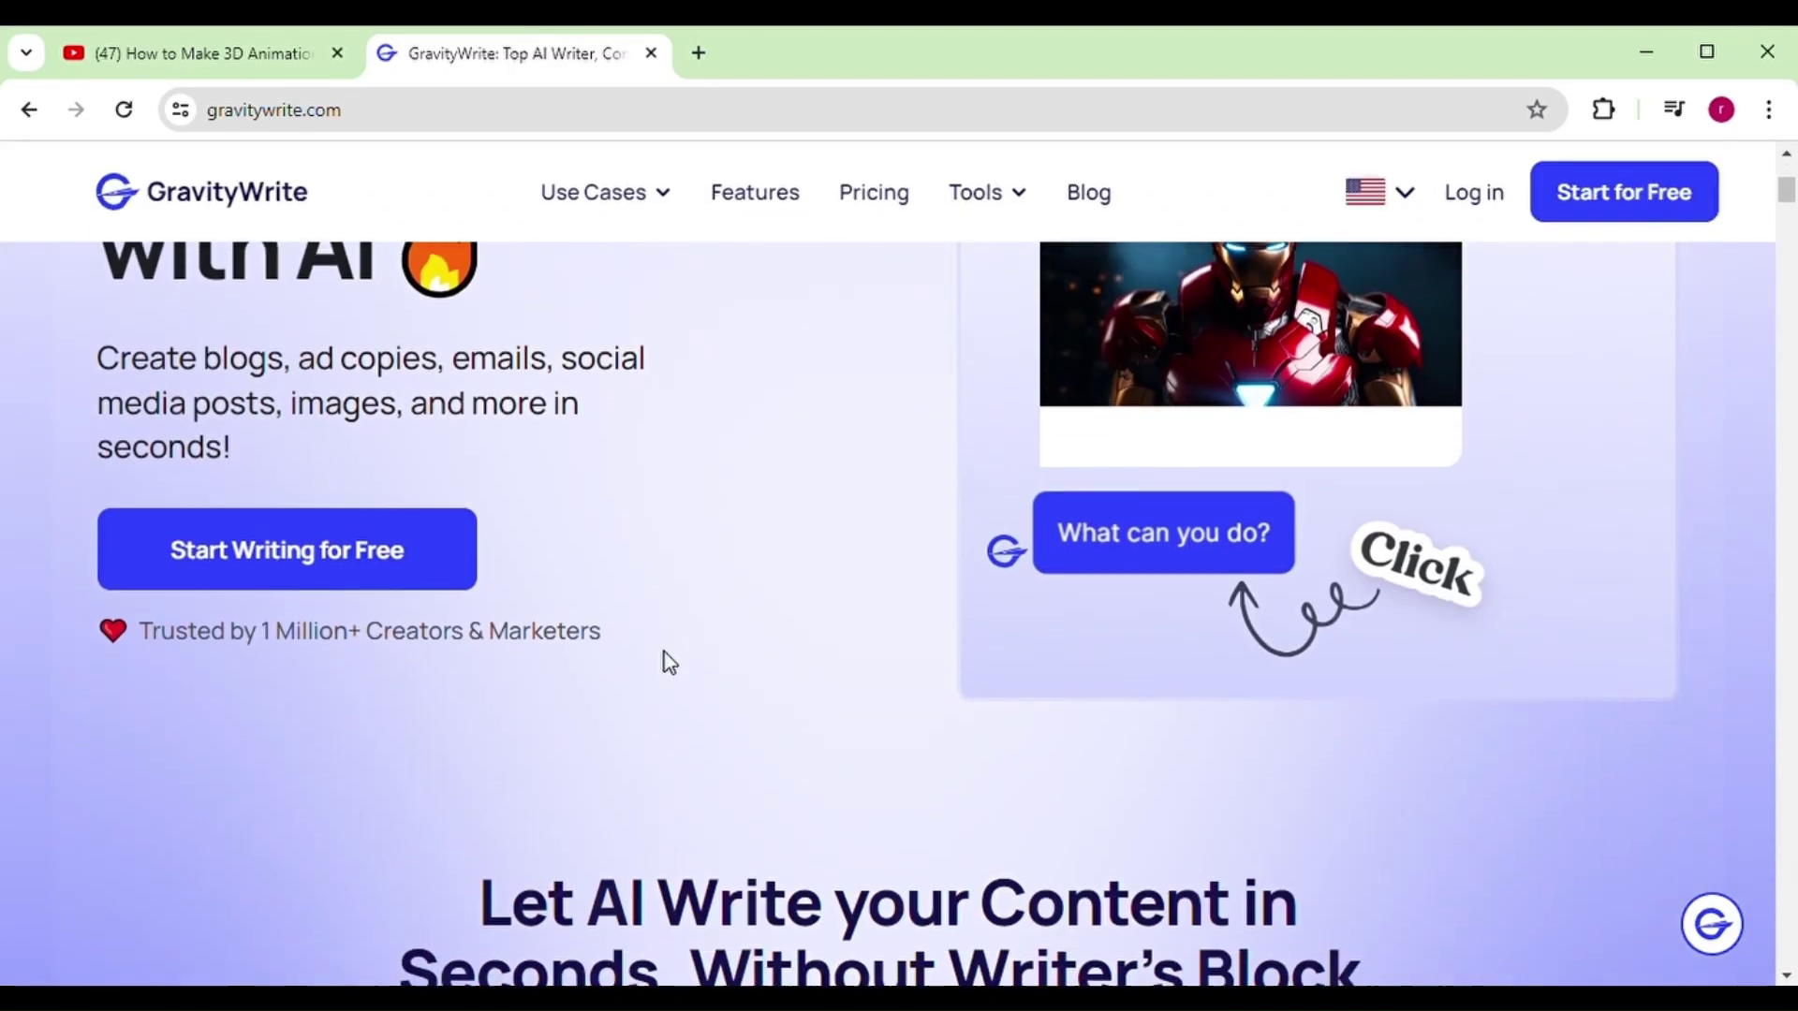
Browse the GravityWrite home page, then go to the Log in page.
scroll(666, 659, "down", 8)
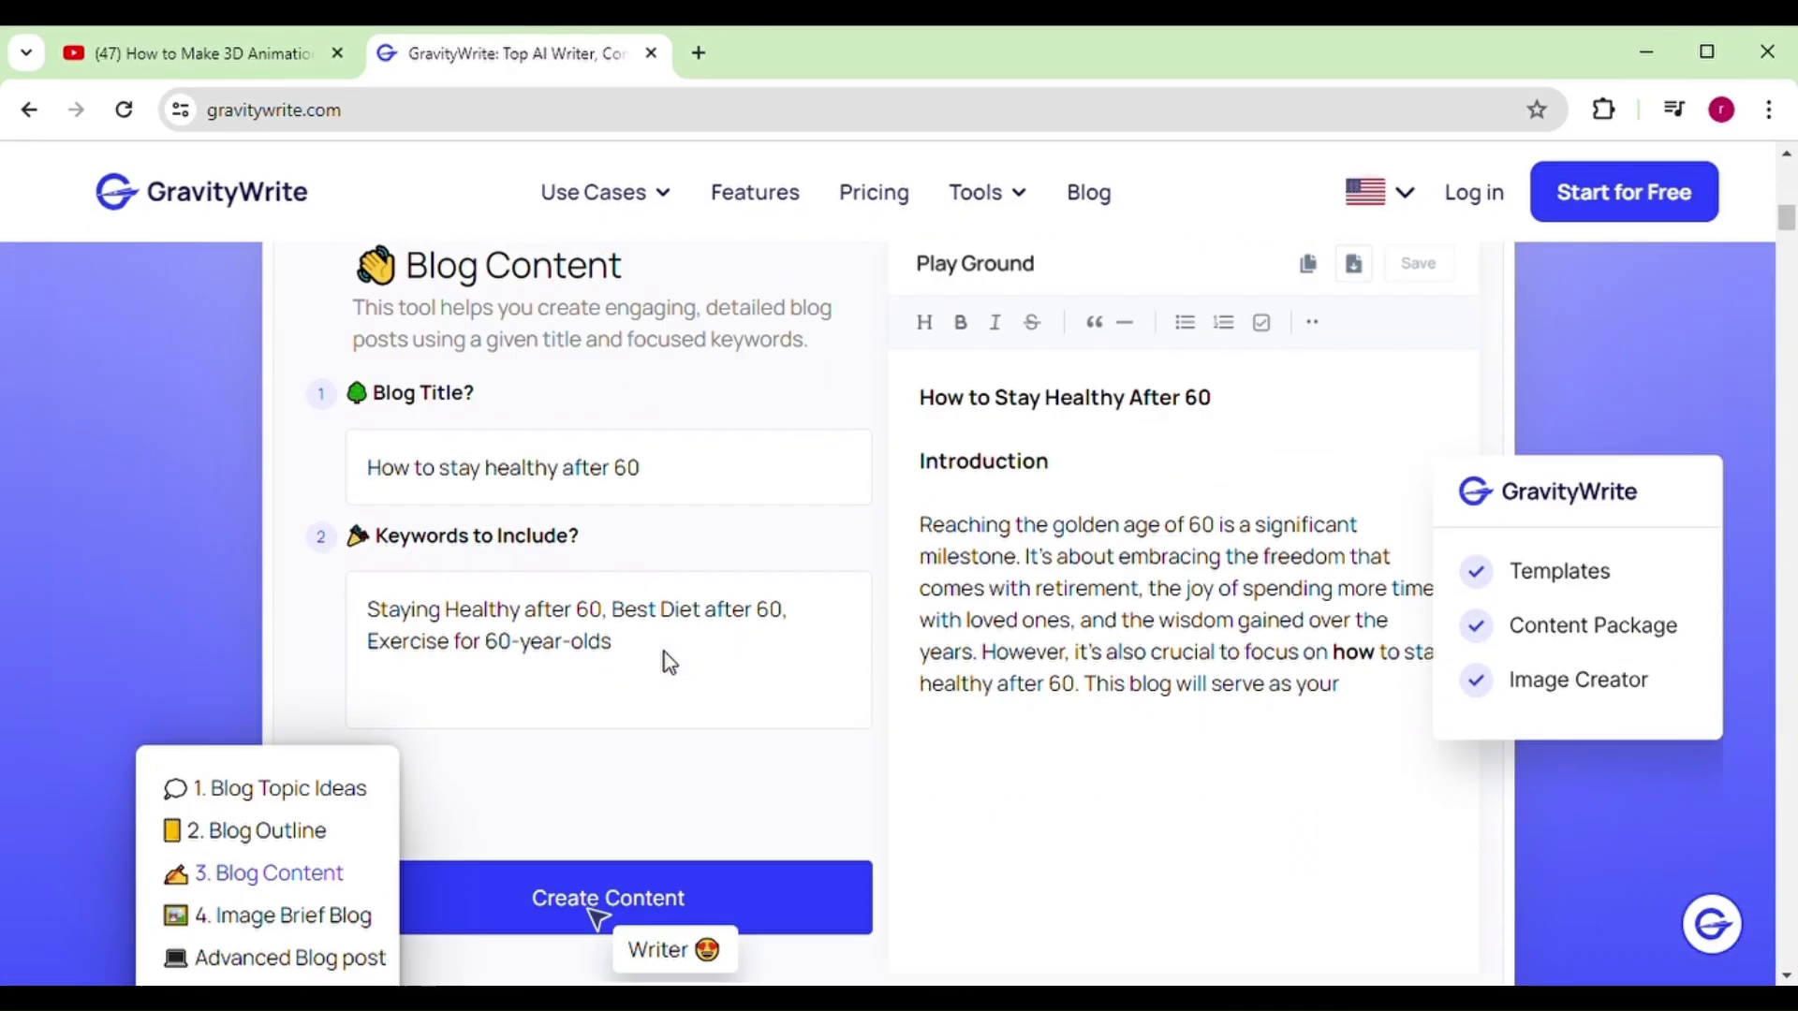
scroll(670, 662, "down", 15)
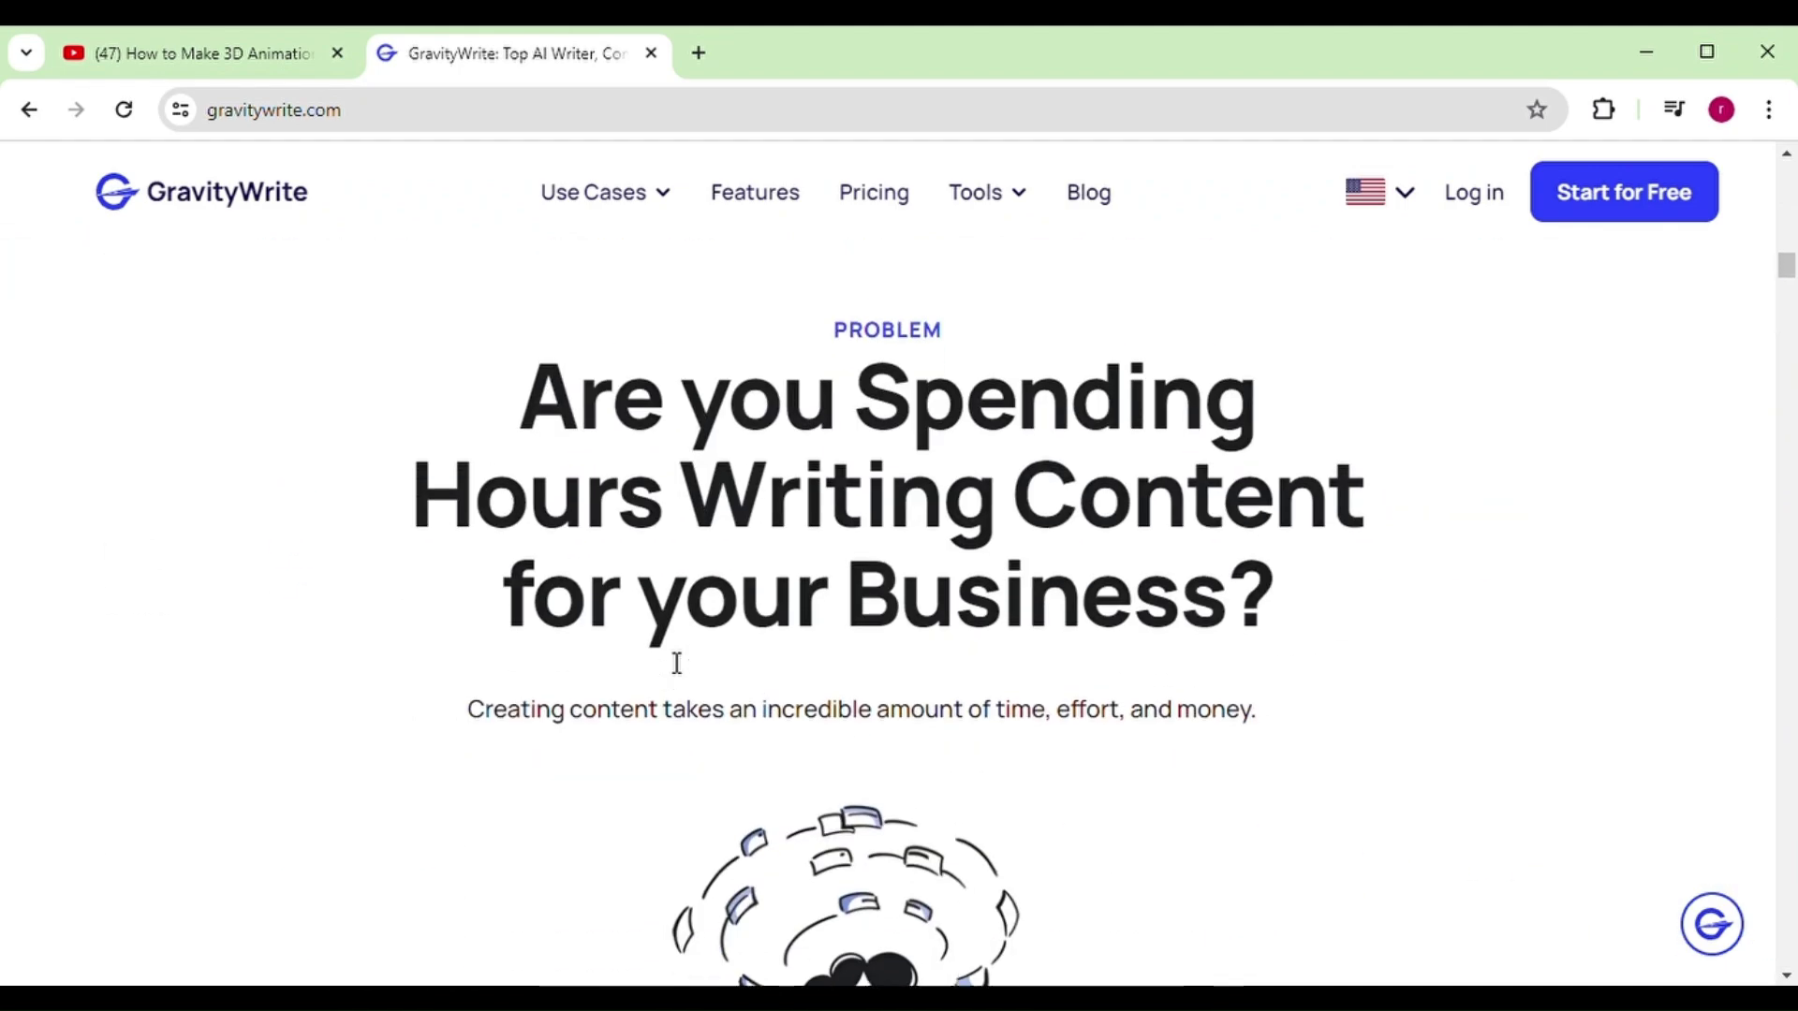
scroll(676, 662, "down", 8)
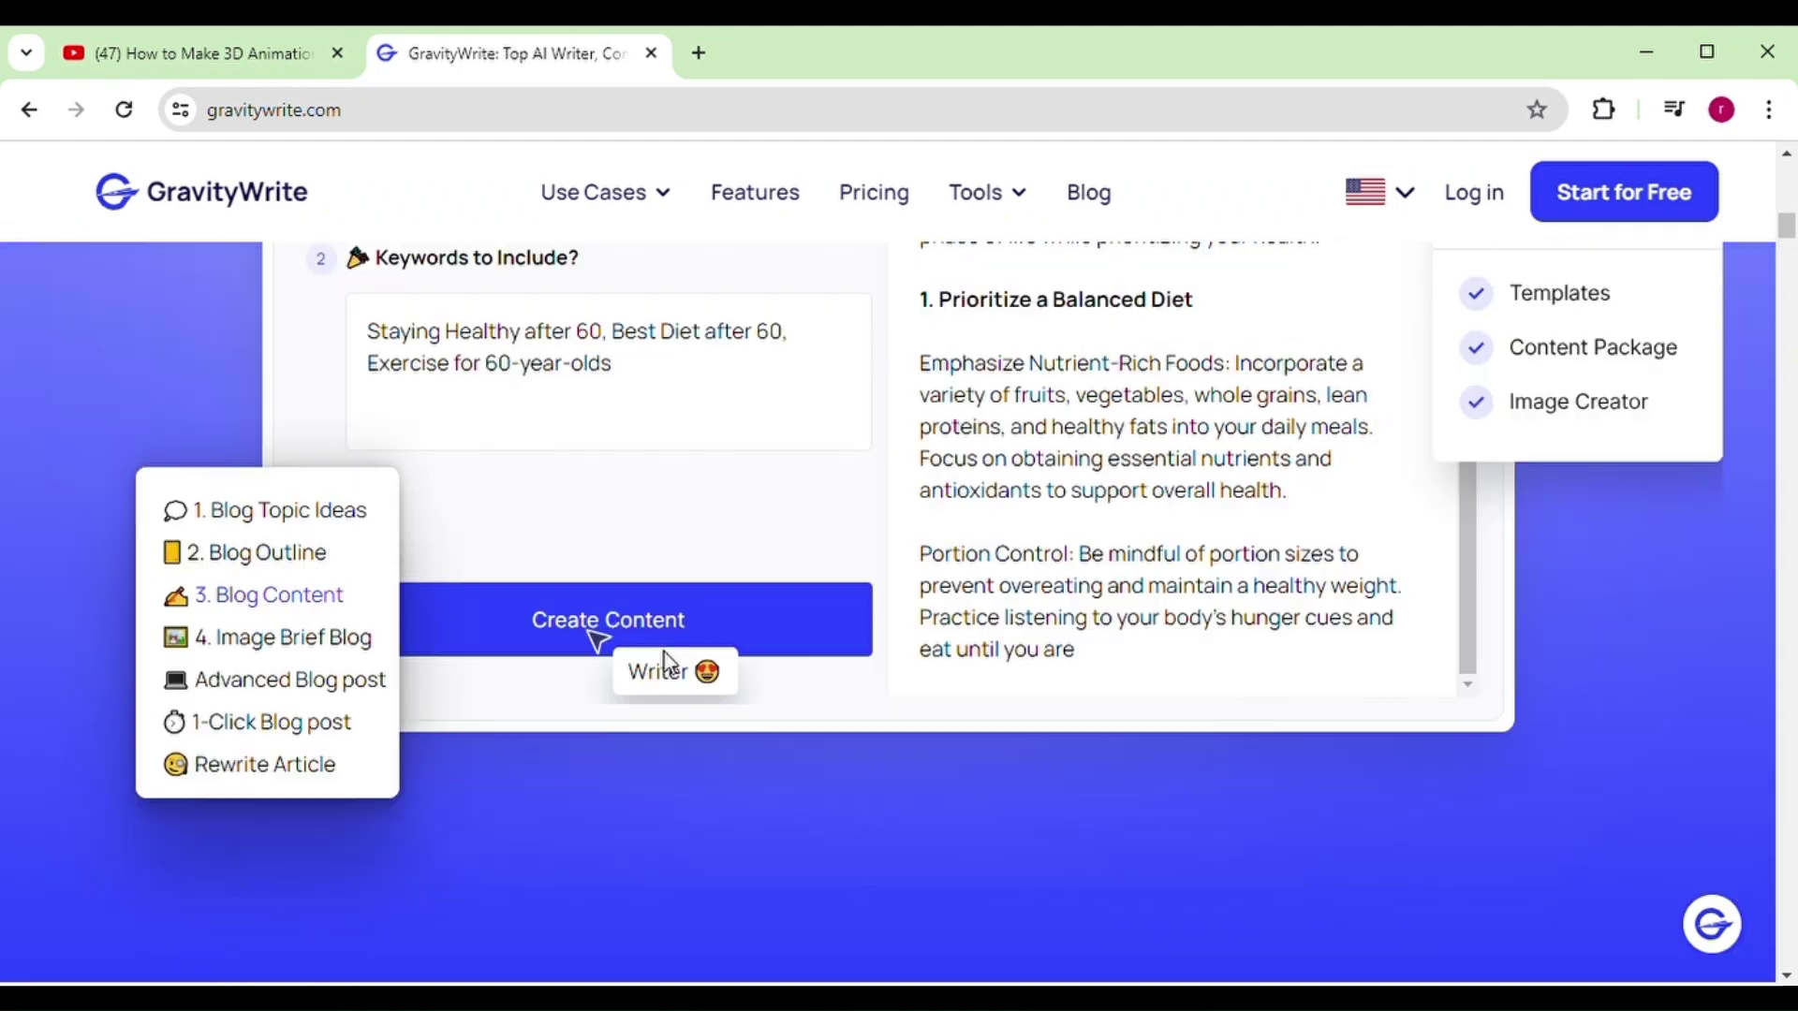
scroll(667, 661, "up", 15)
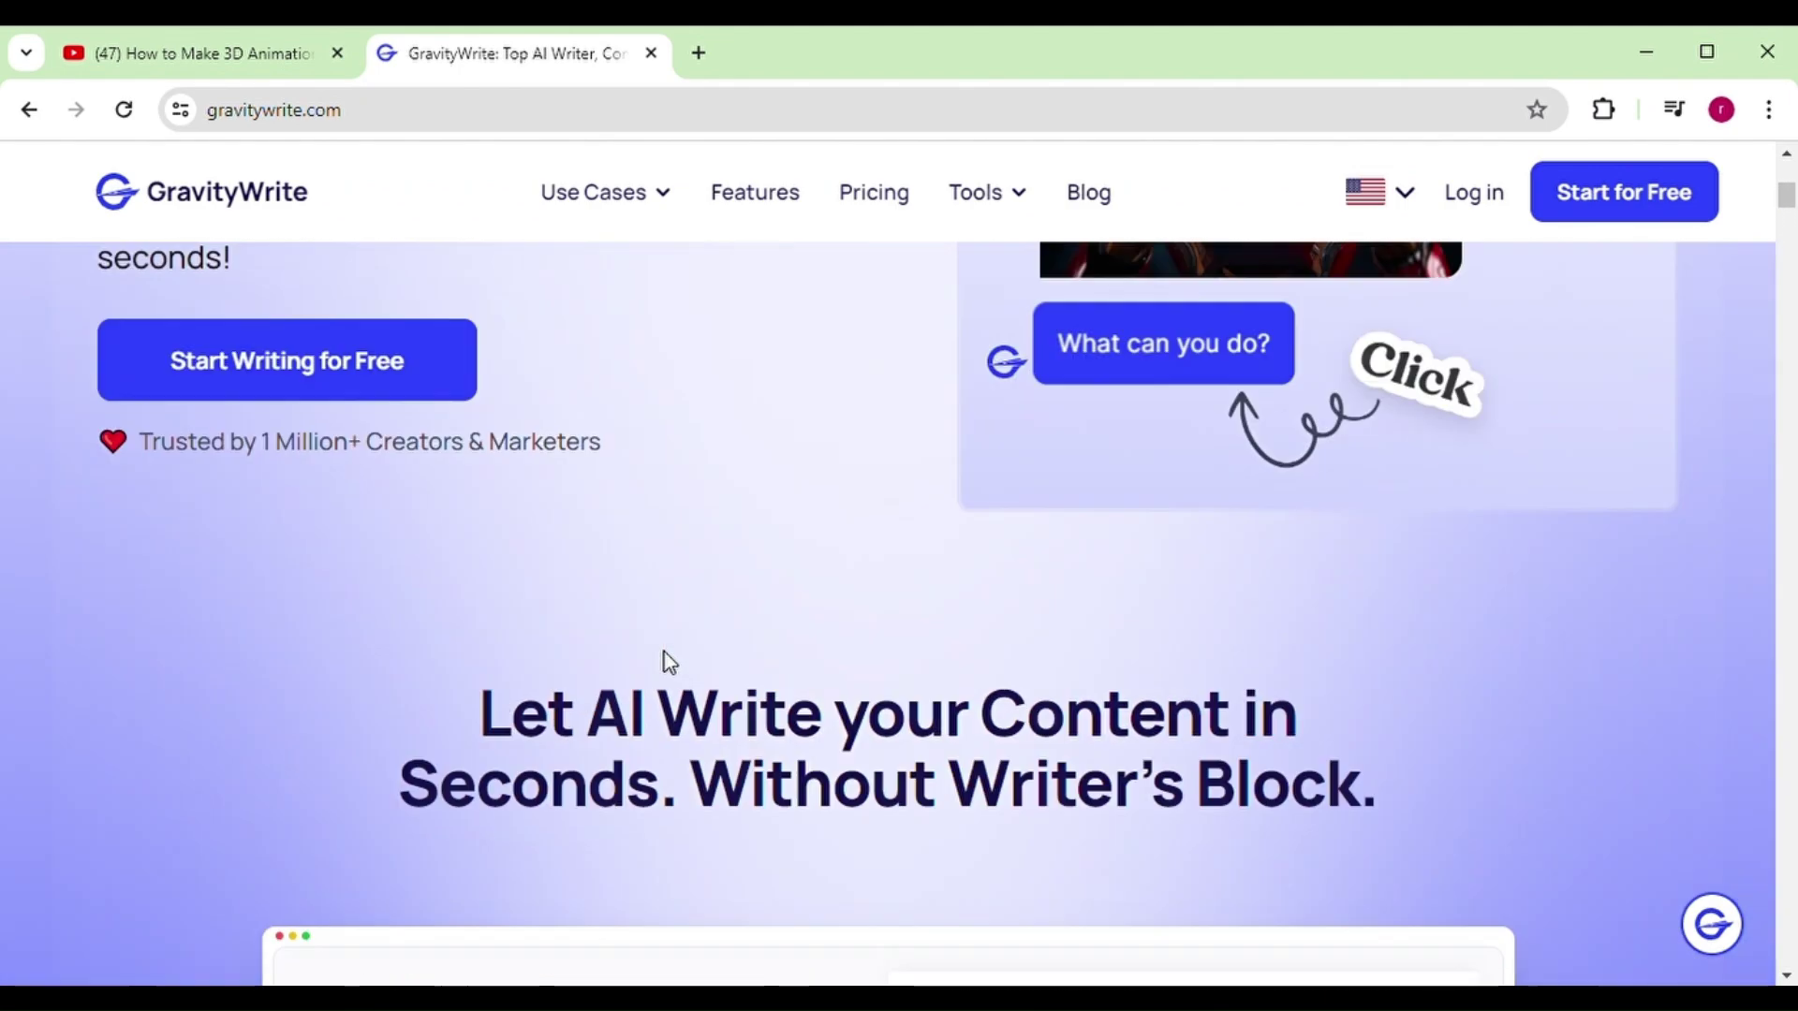
left_click(1473, 269)
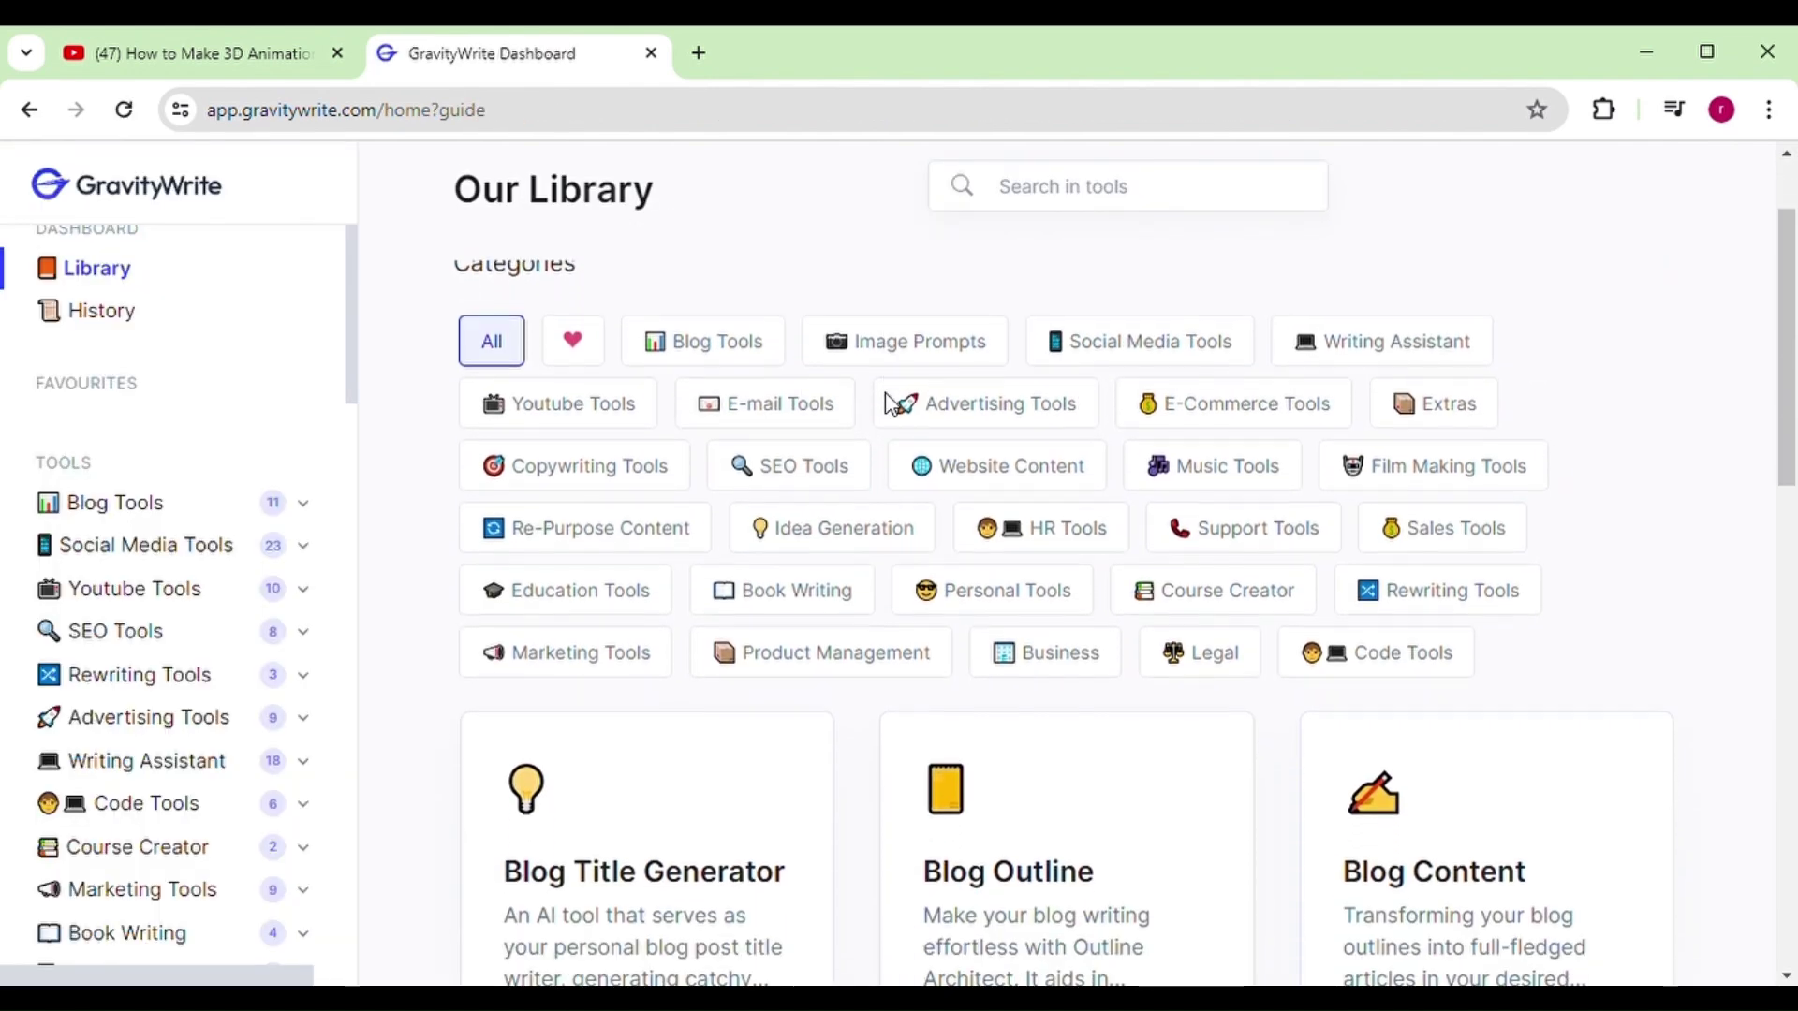
Scroll the Library sidebar down to the Film Making Tools category.
scroll(885, 391, "down", 4)
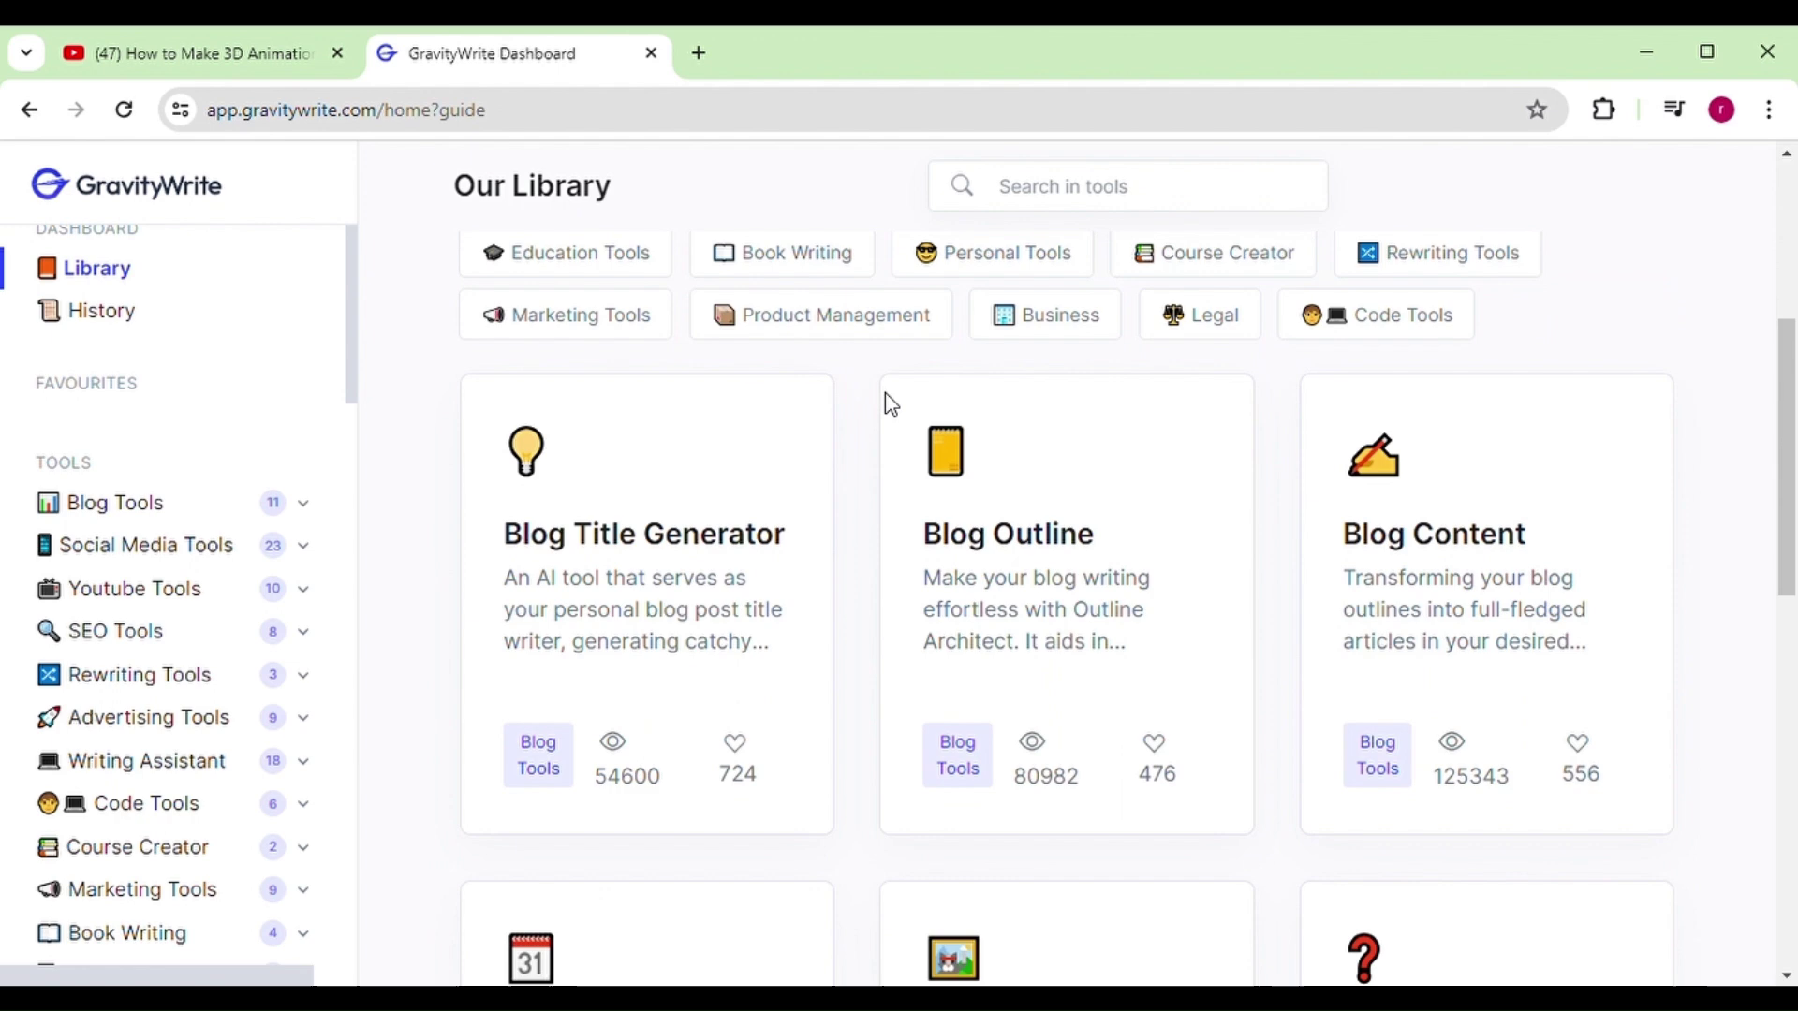
scroll(892, 401, "down", 3)
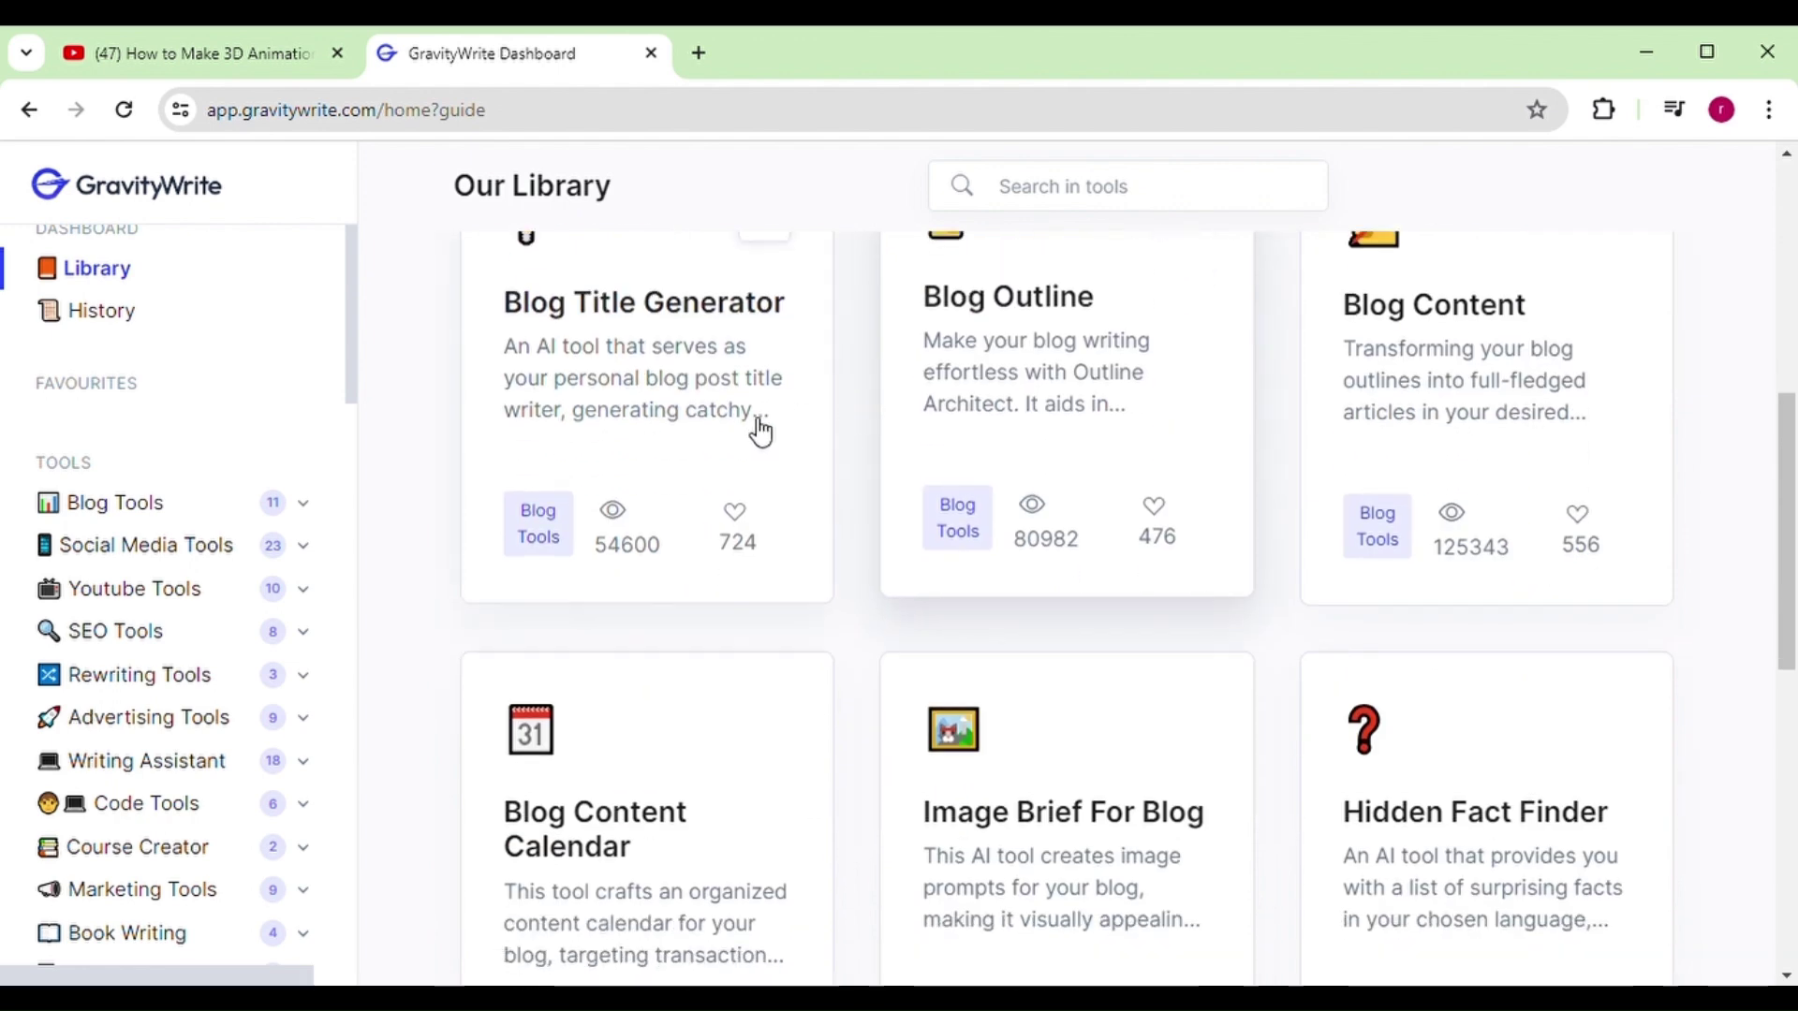
scroll(760, 433, "down", 10)
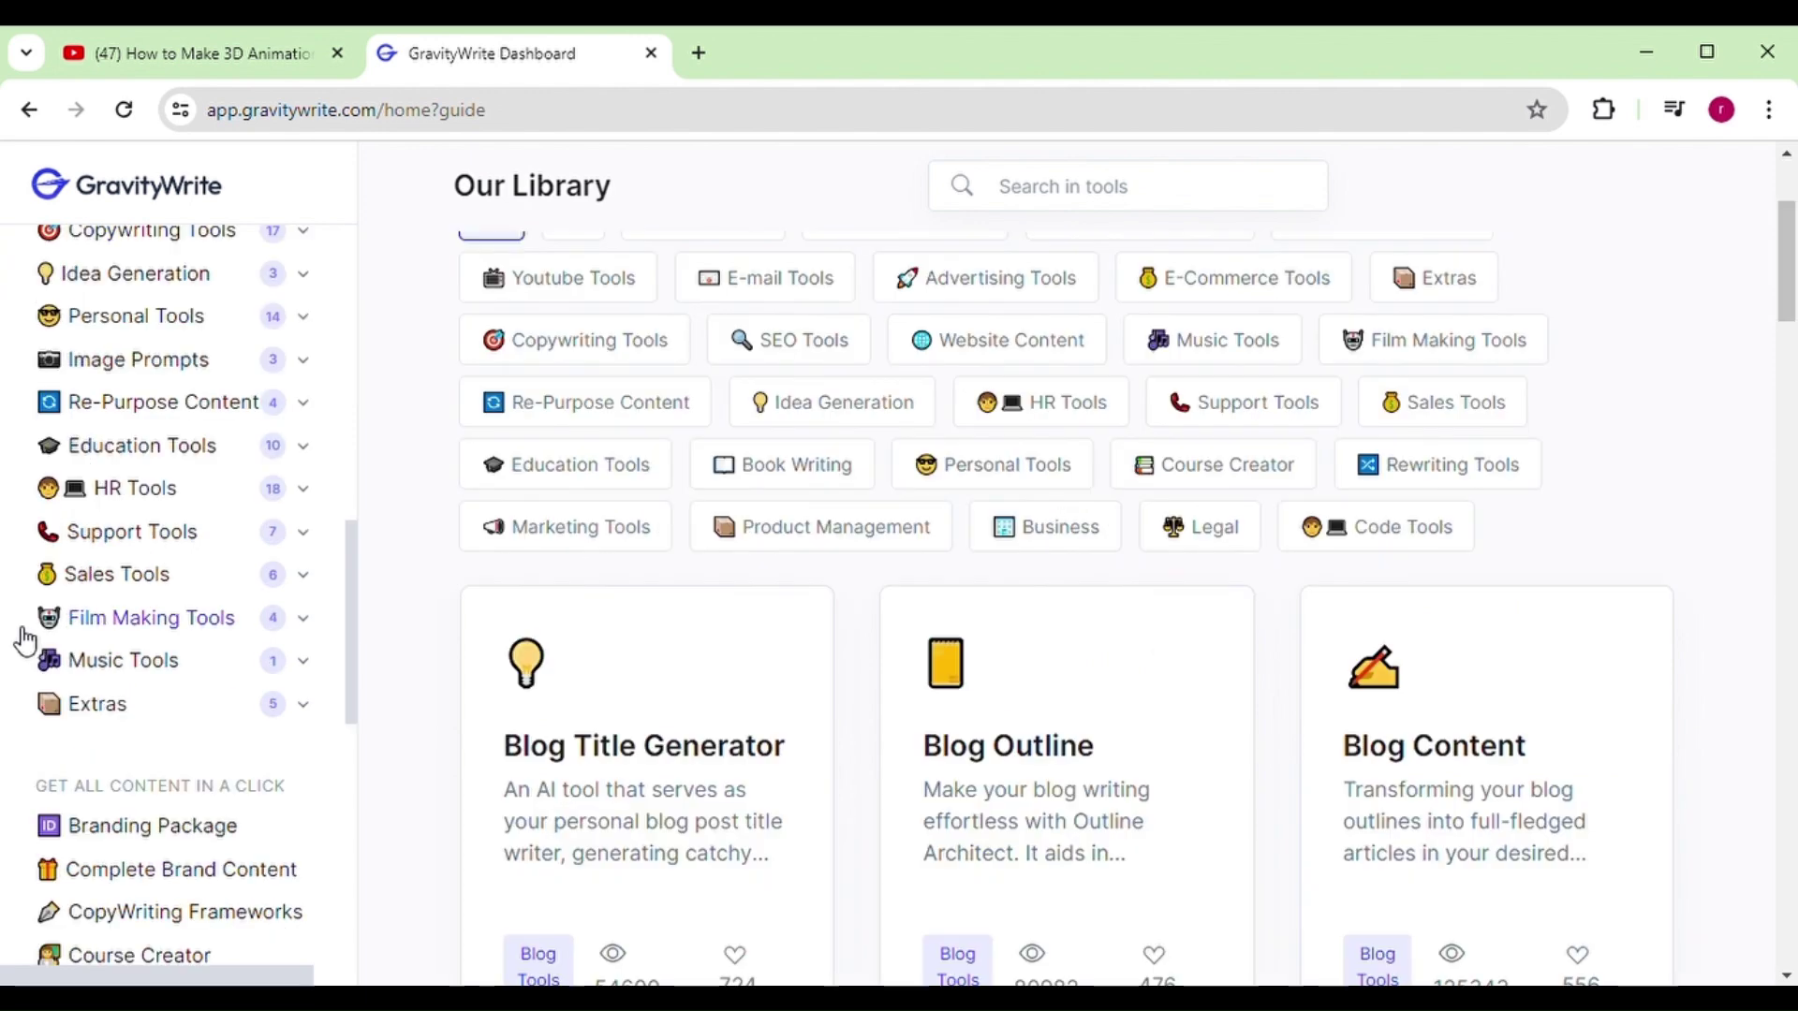
scroll(25, 642, "up", 5)
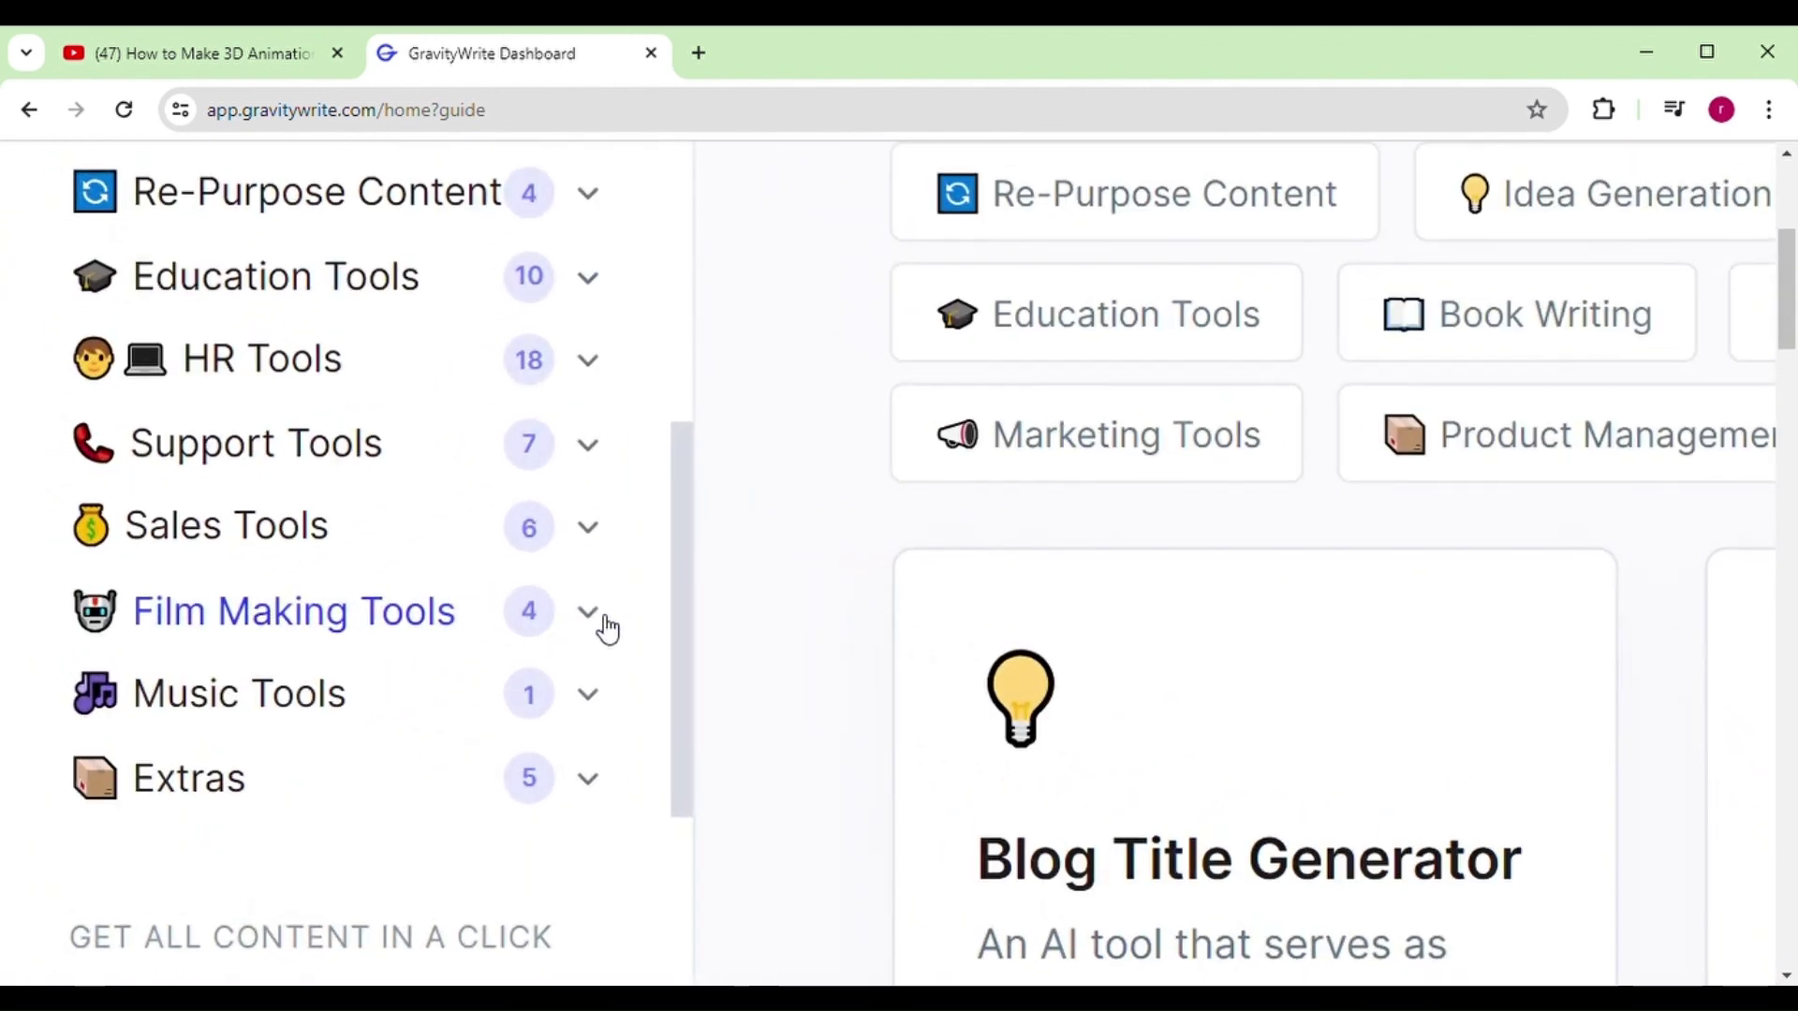
Use AI Film Script Writer to generate a 20-second sci-fi 3D animation film script.
left_click(597, 614)
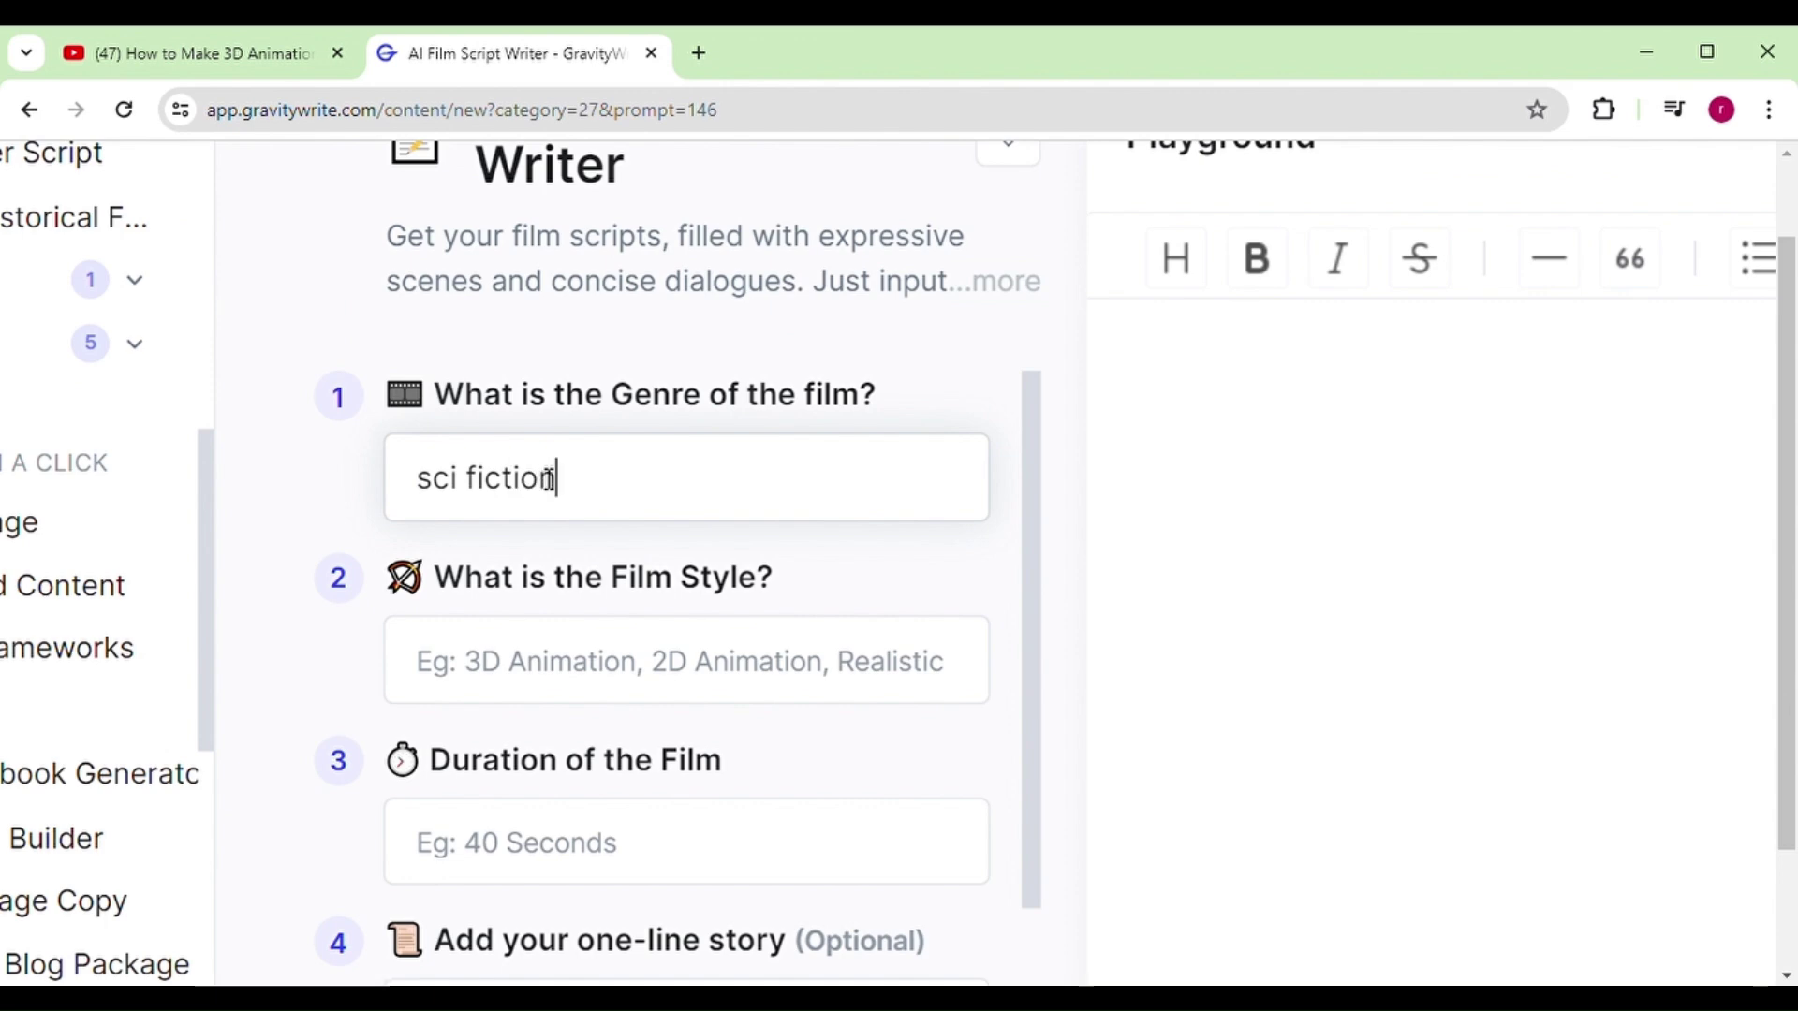
left_click(493, 684)
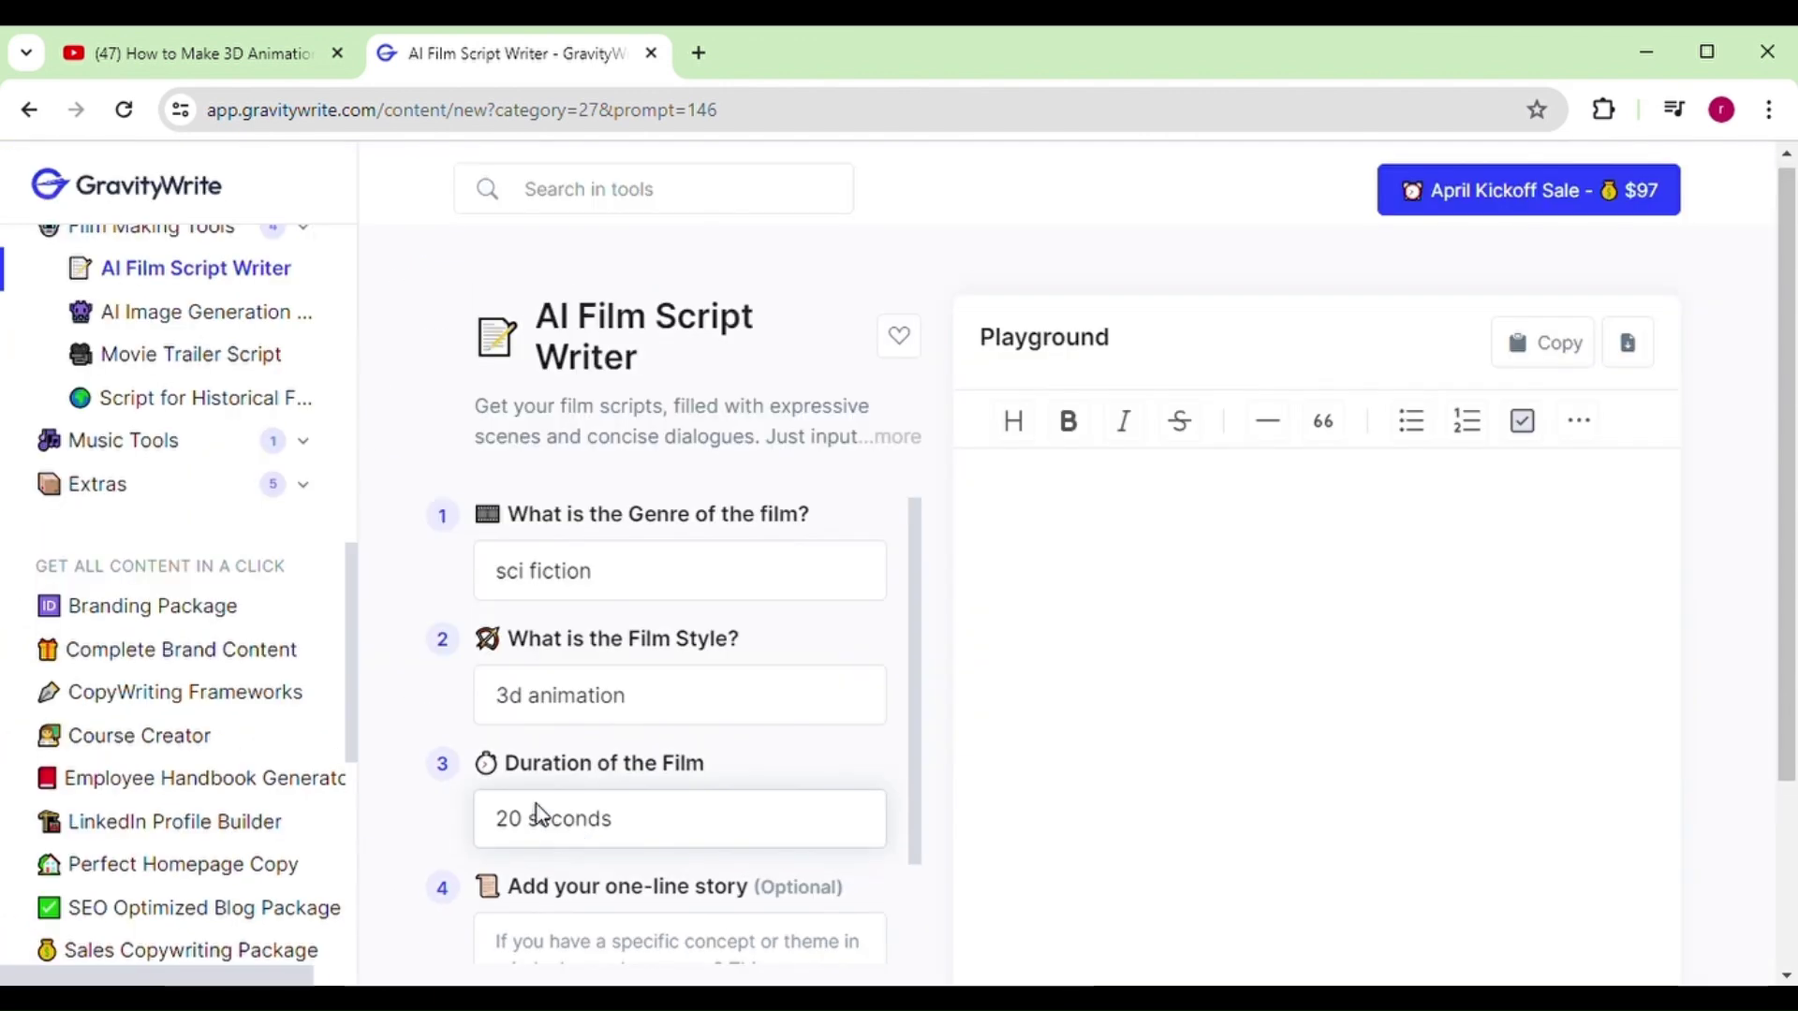
scroll(655, 860, "down", 2)
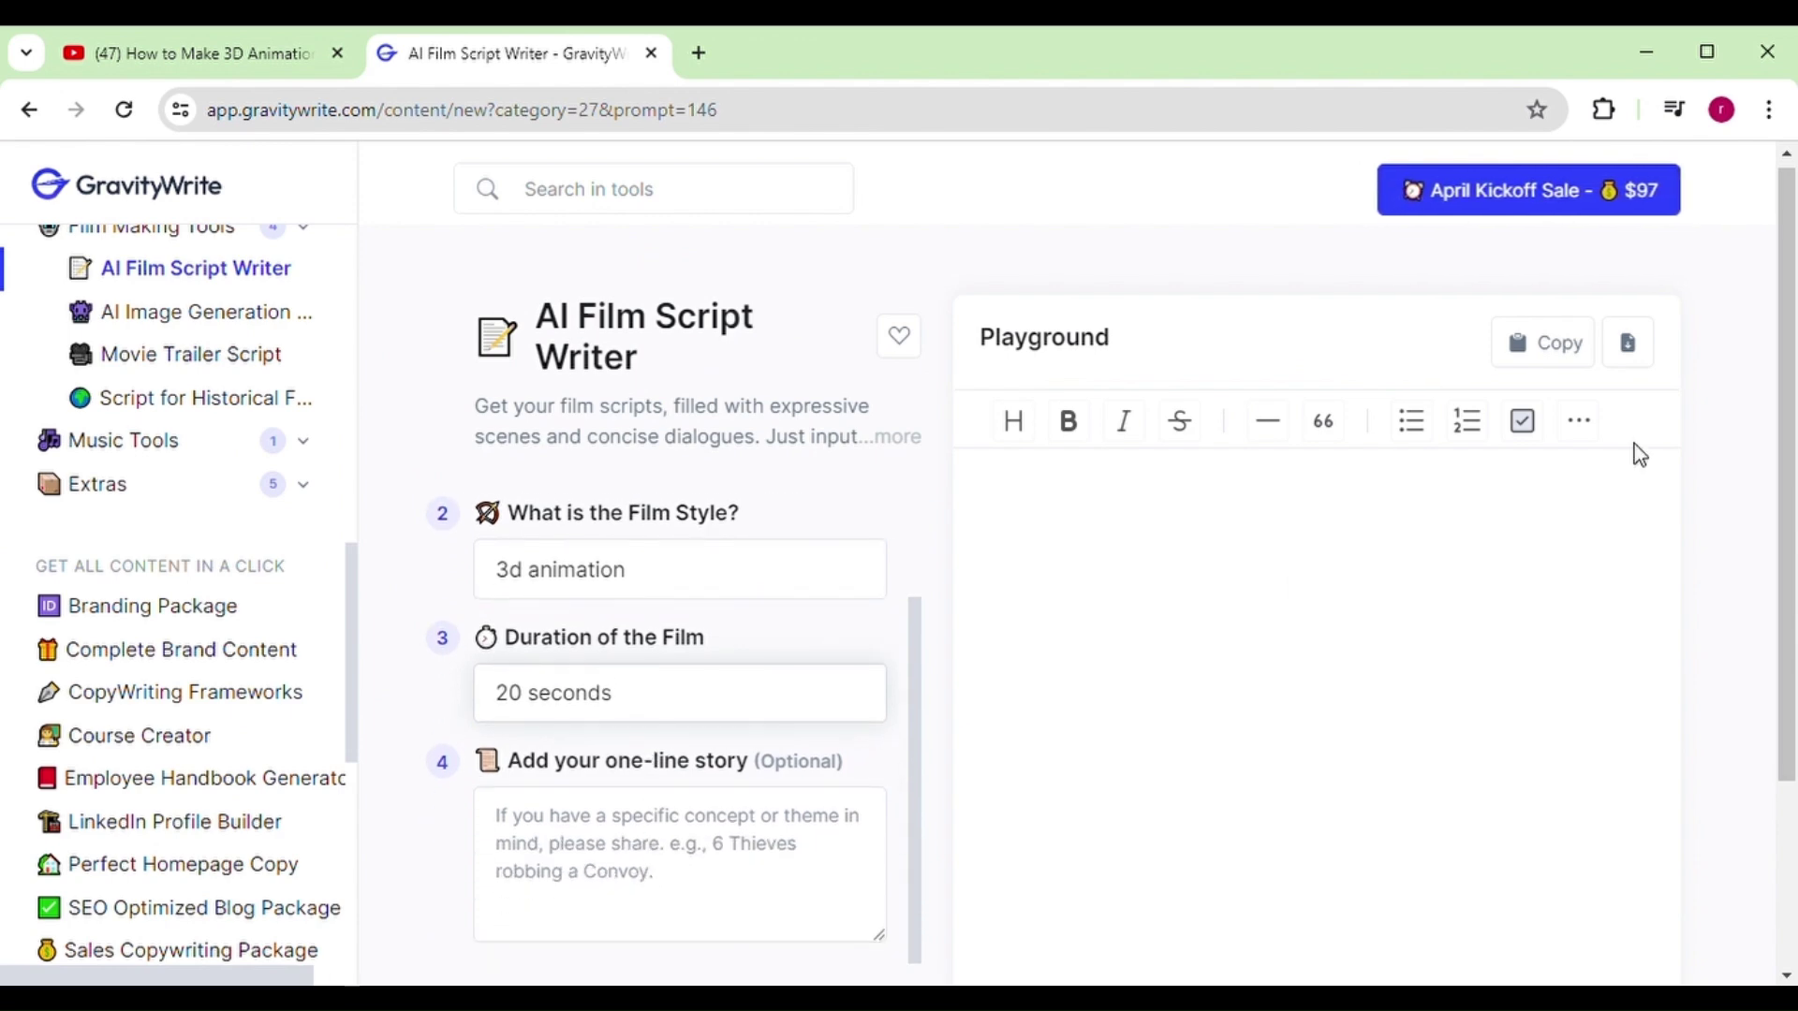
scroll(1639, 455, "down", 3)
left_click(757, 811)
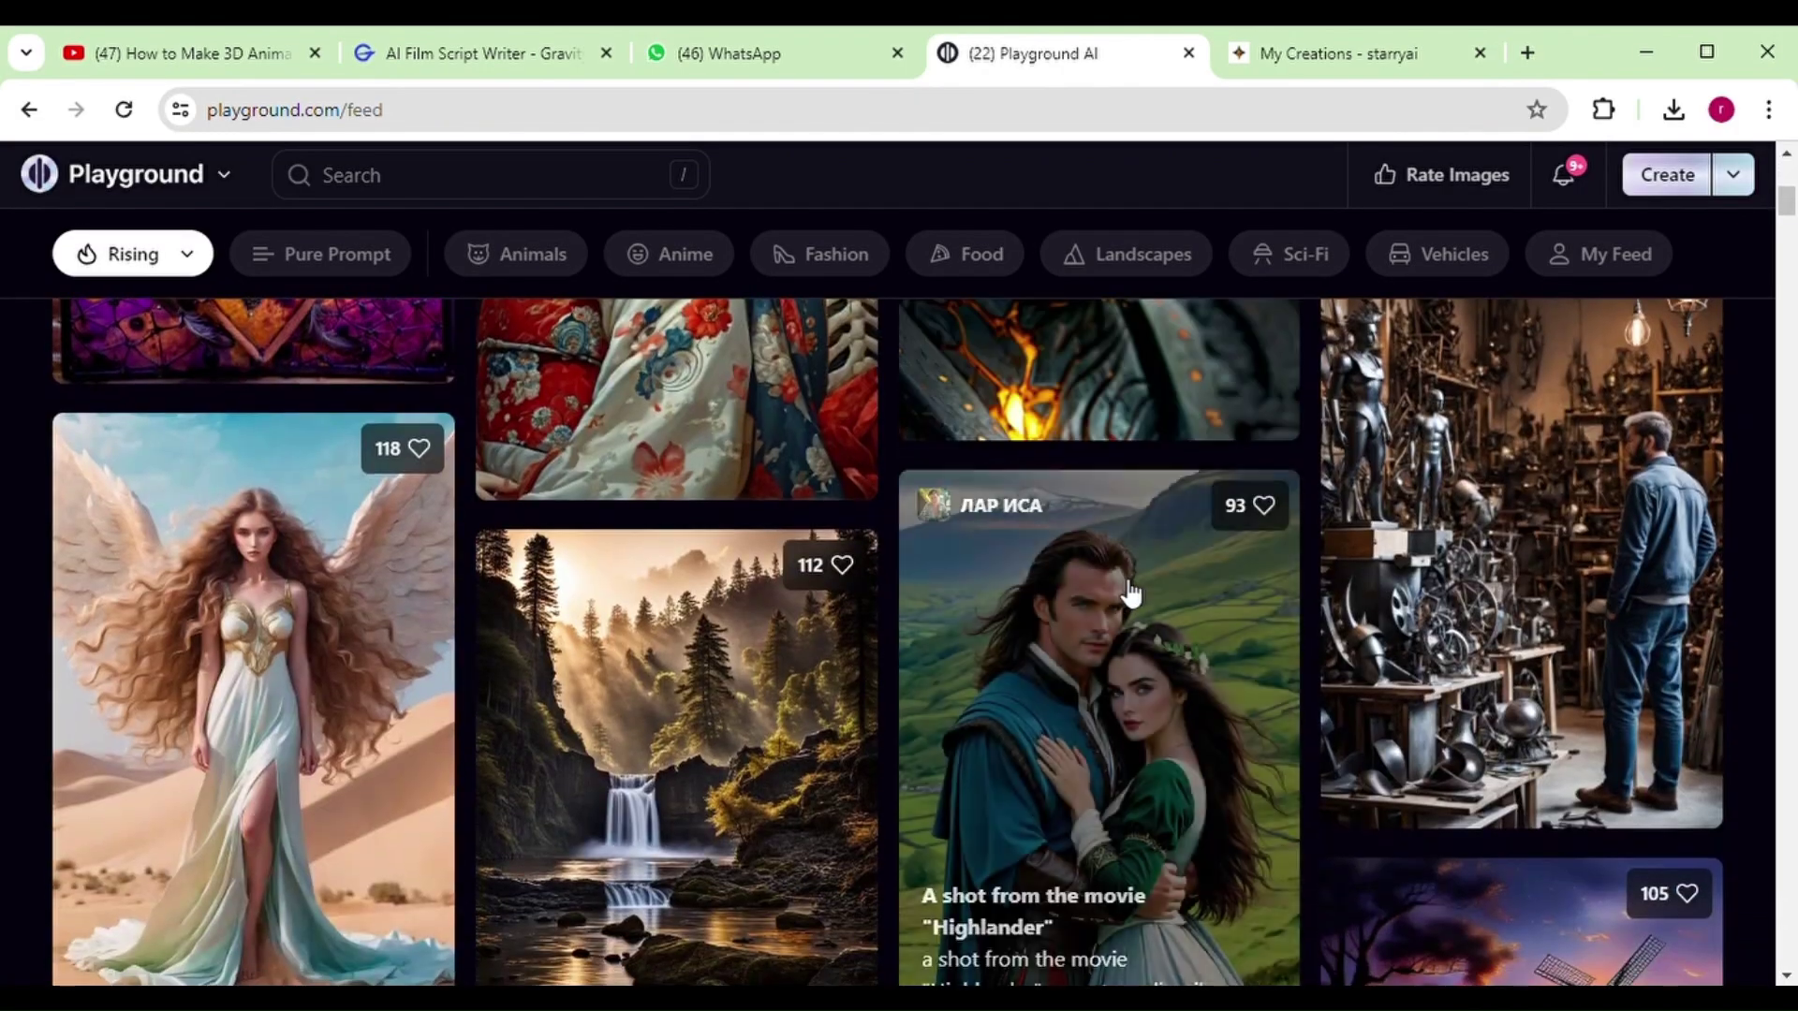
Scroll well down through the Playground AI community image feed.
scroll(1130, 592, "down", 8)
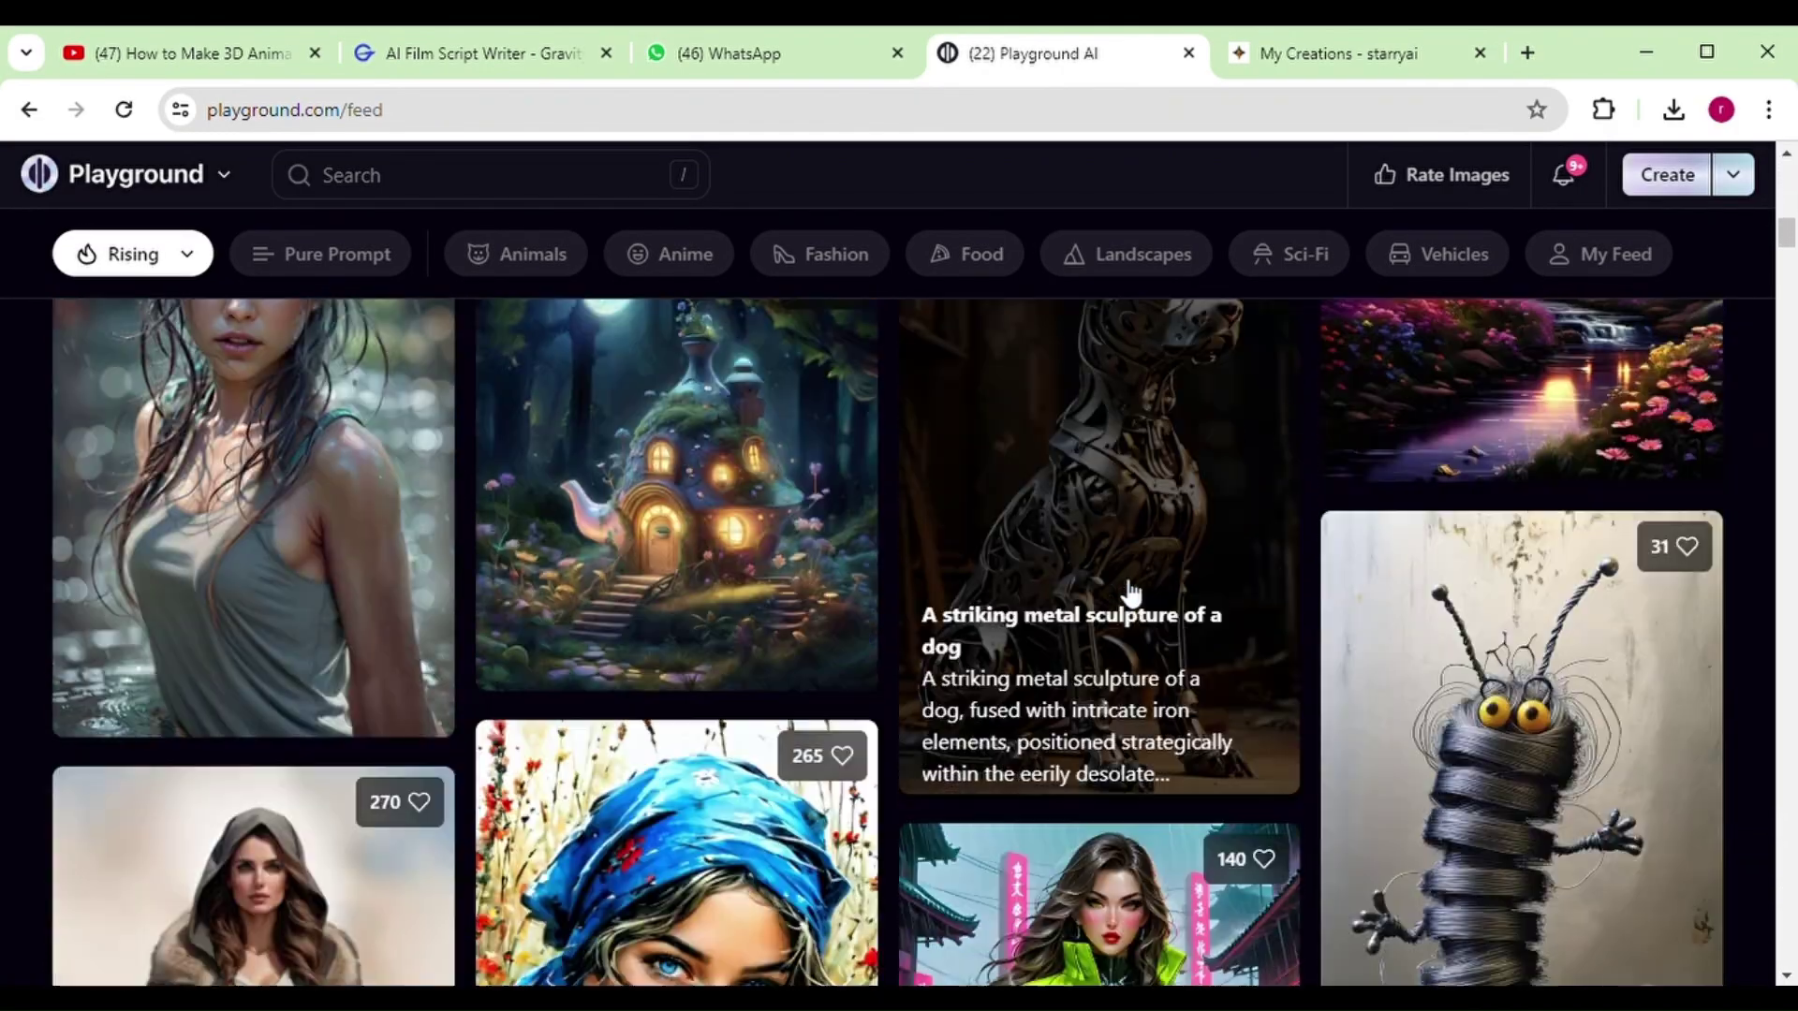
scroll(1130, 592, "down", 8)
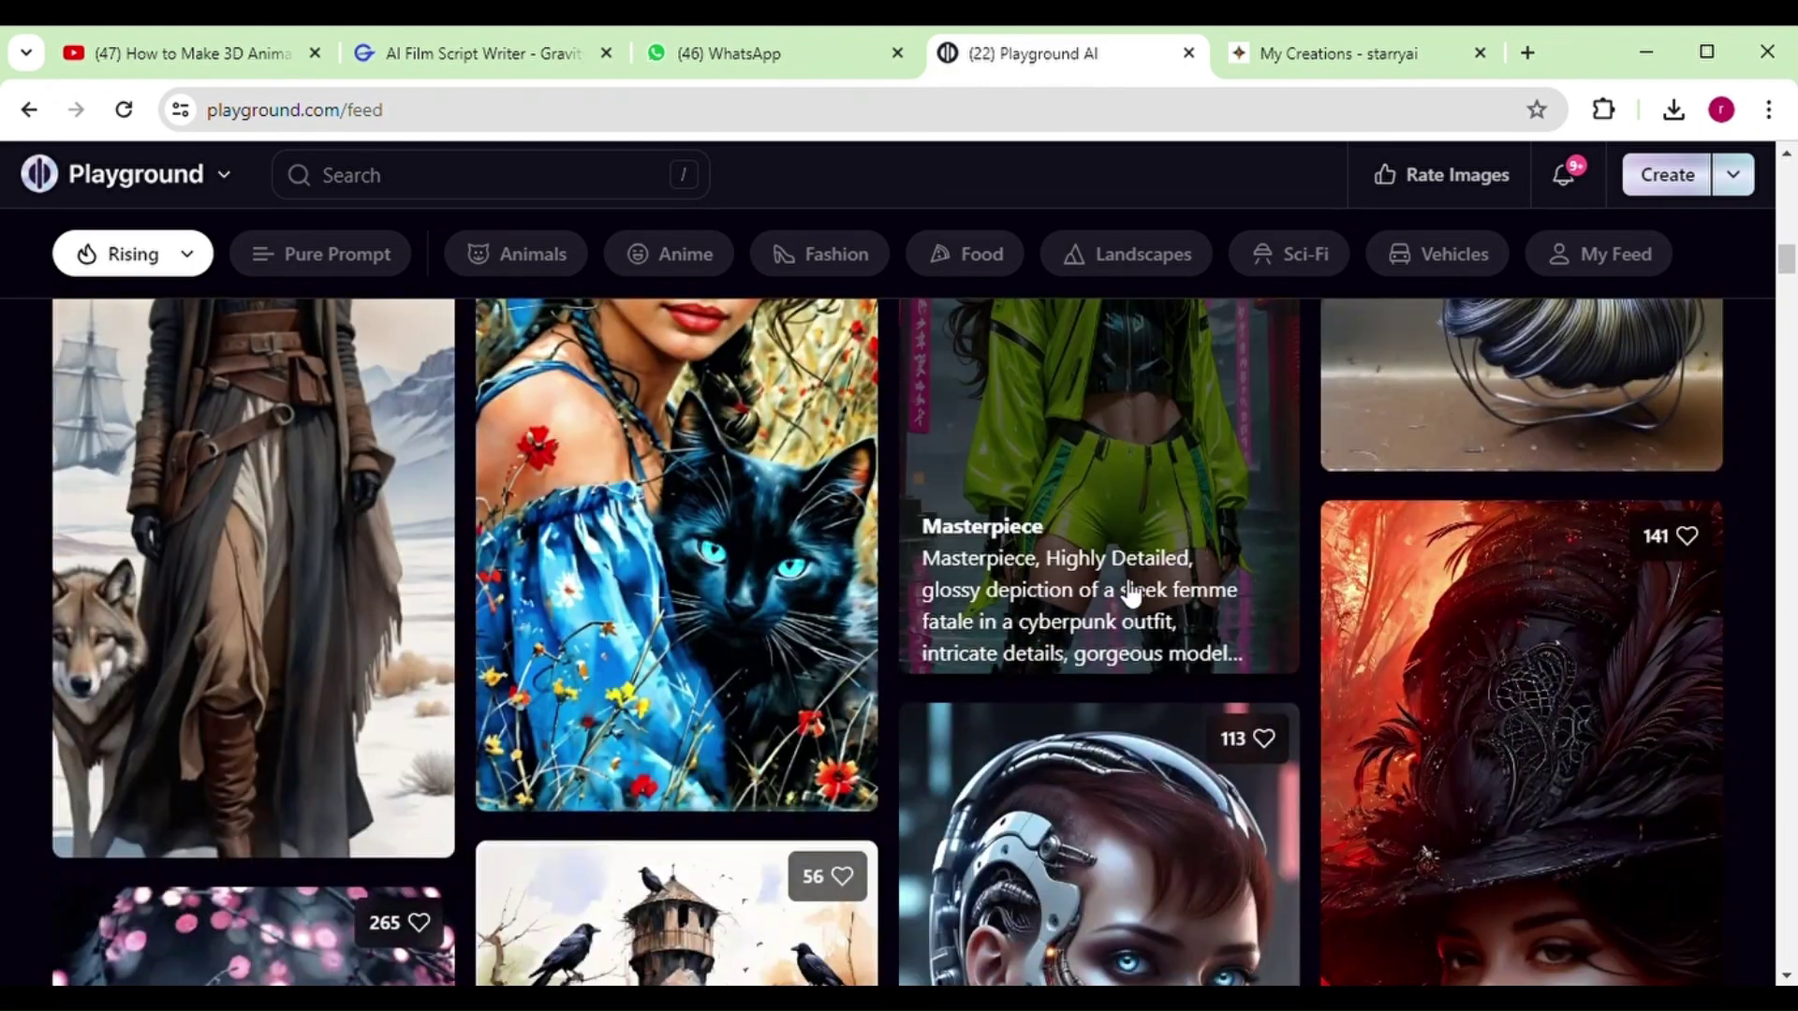
scroll(1729, 554, "down", 8)
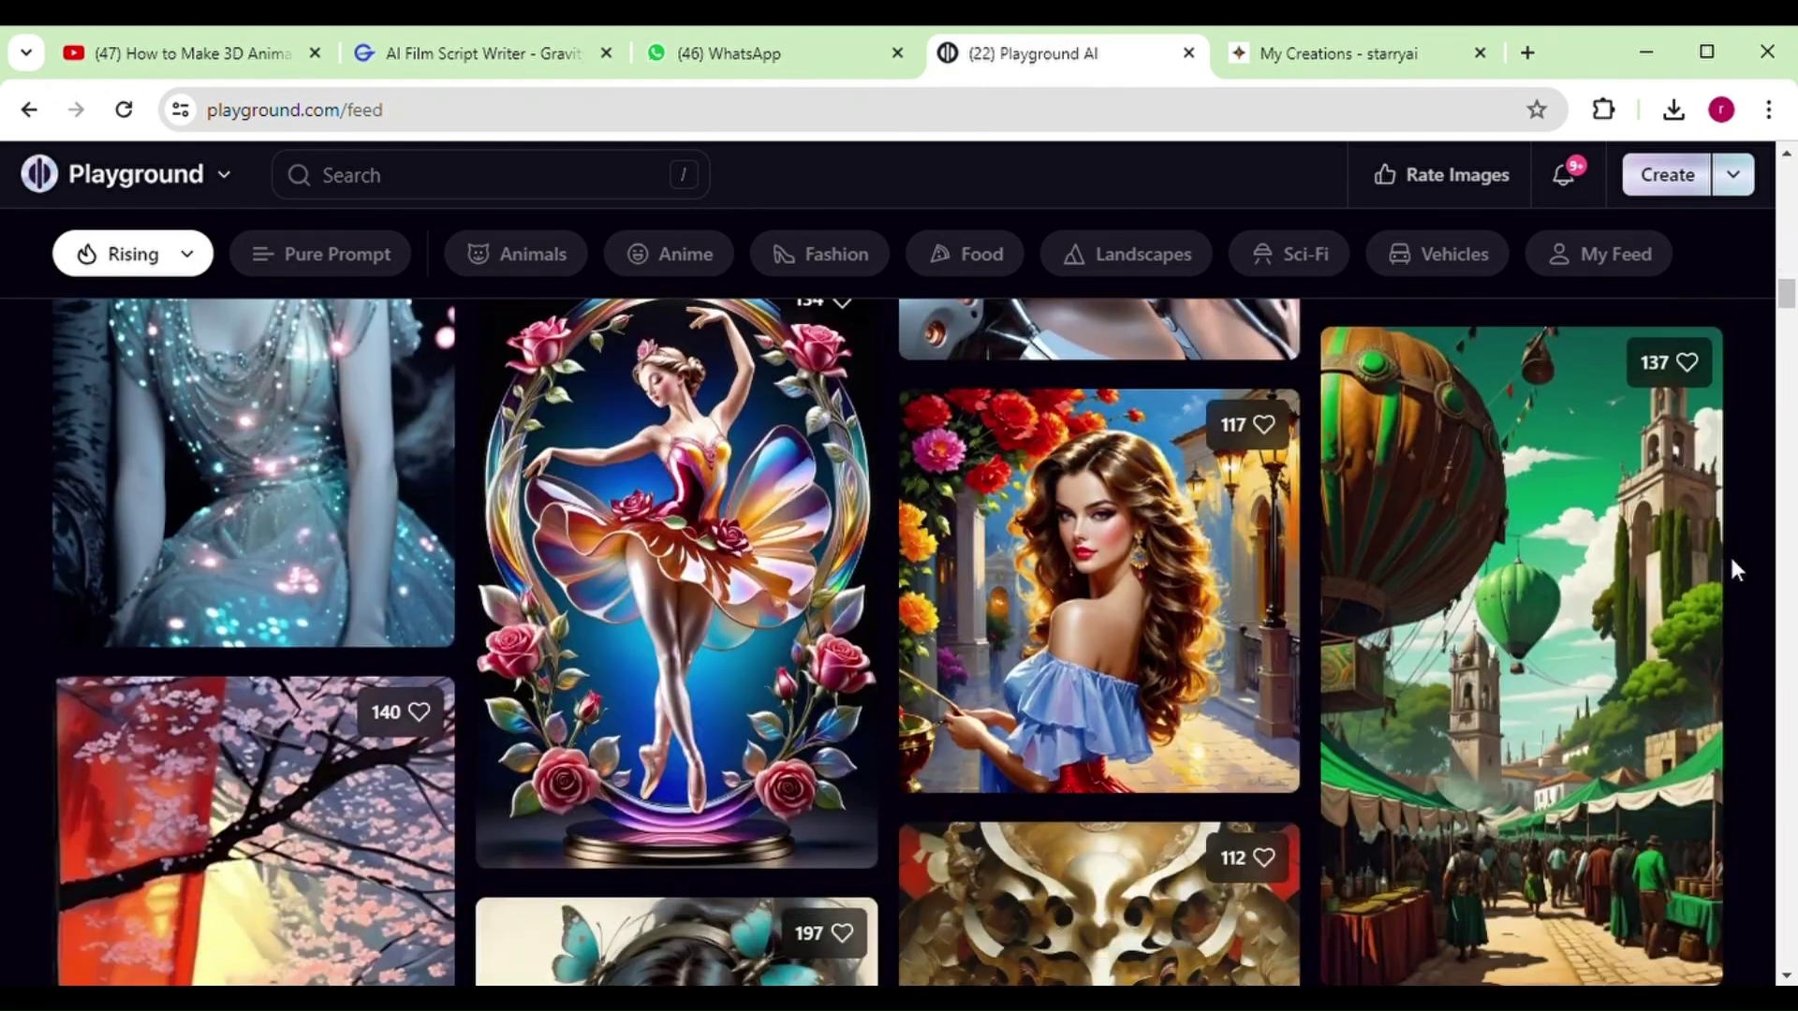
scroll(1730, 560, "down", 8)
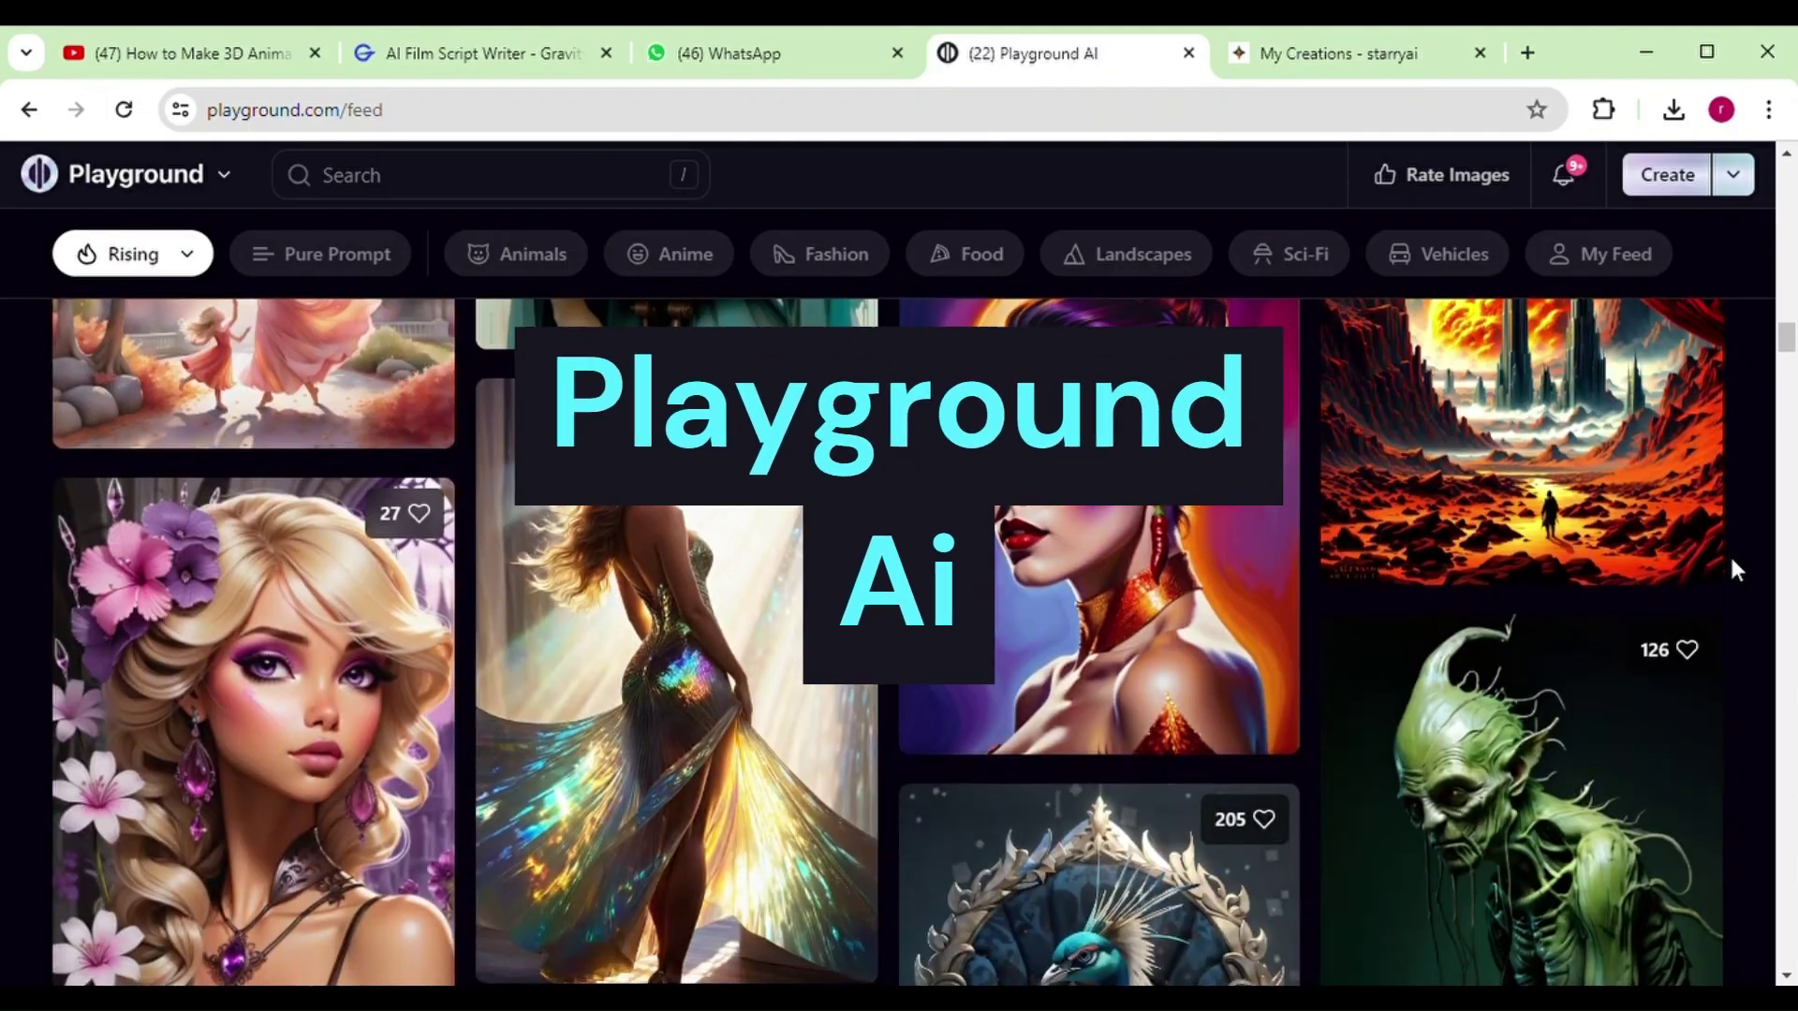
scroll(1731, 560, "down", 8)
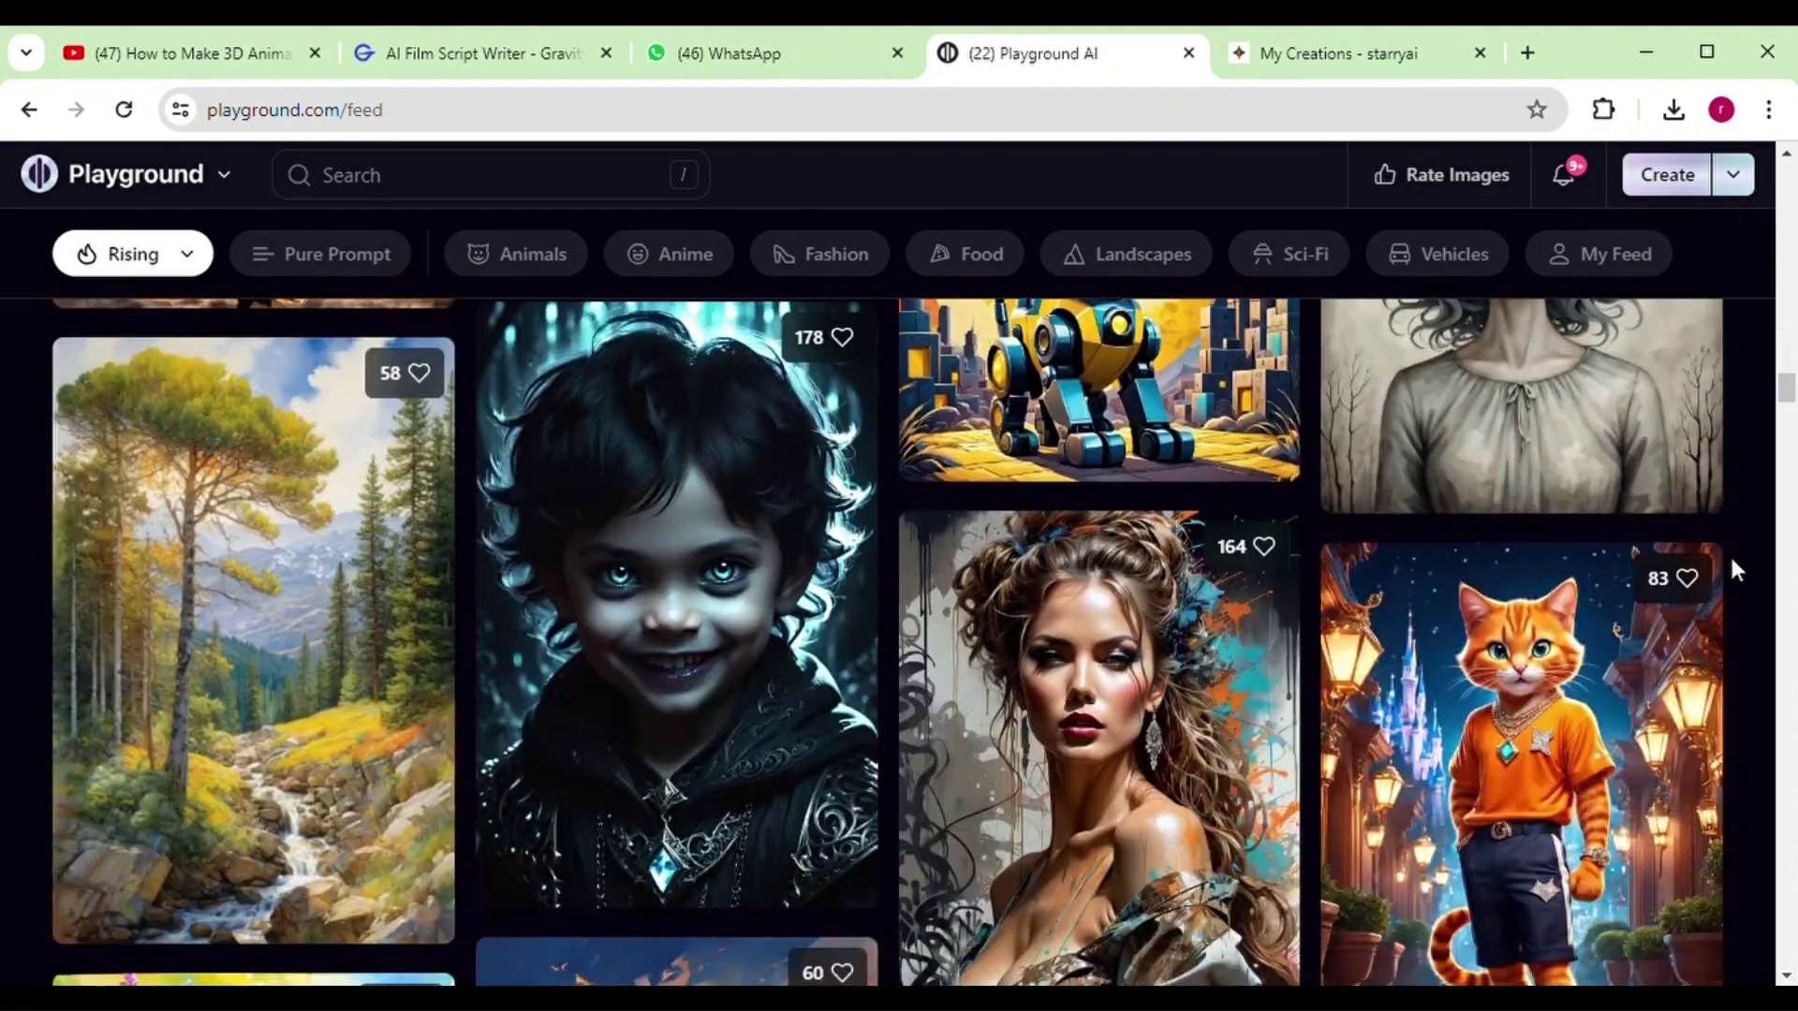
scroll(1729, 553, "down", 3)
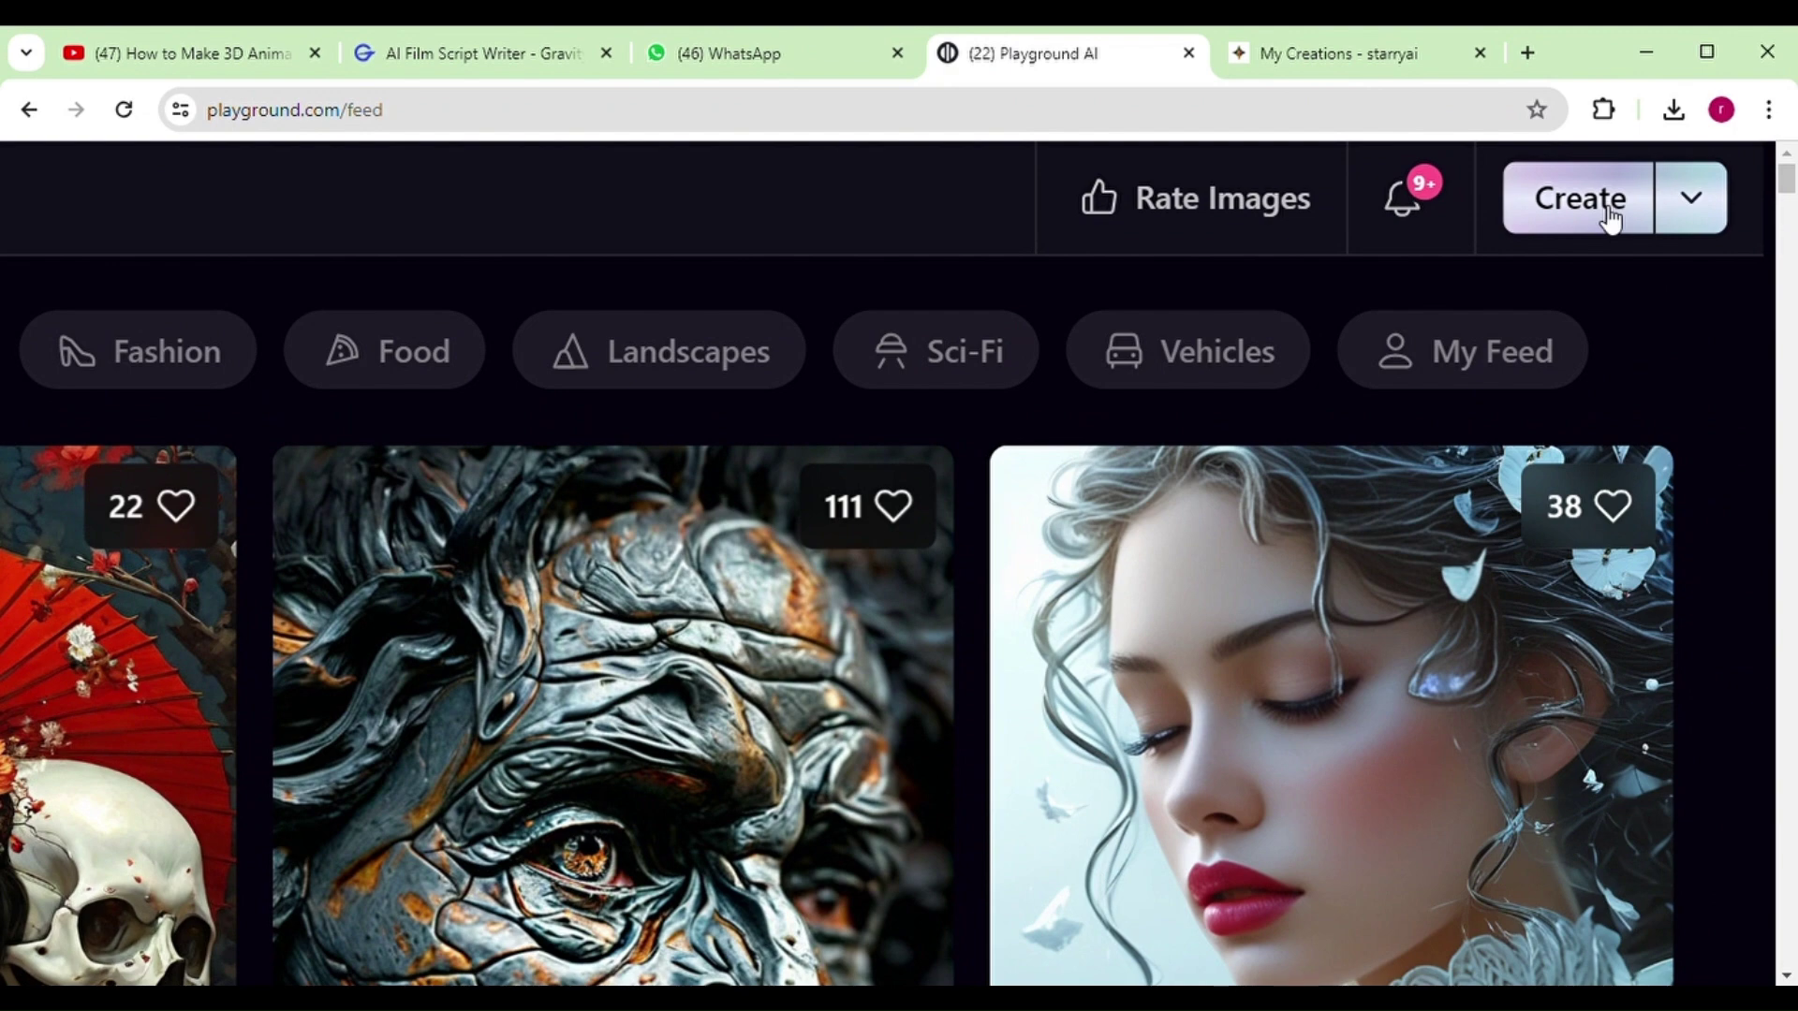
Open Playground AI's Create an Image page, browse the filter styles, leaving Filter at None.
left_click(1608, 212)
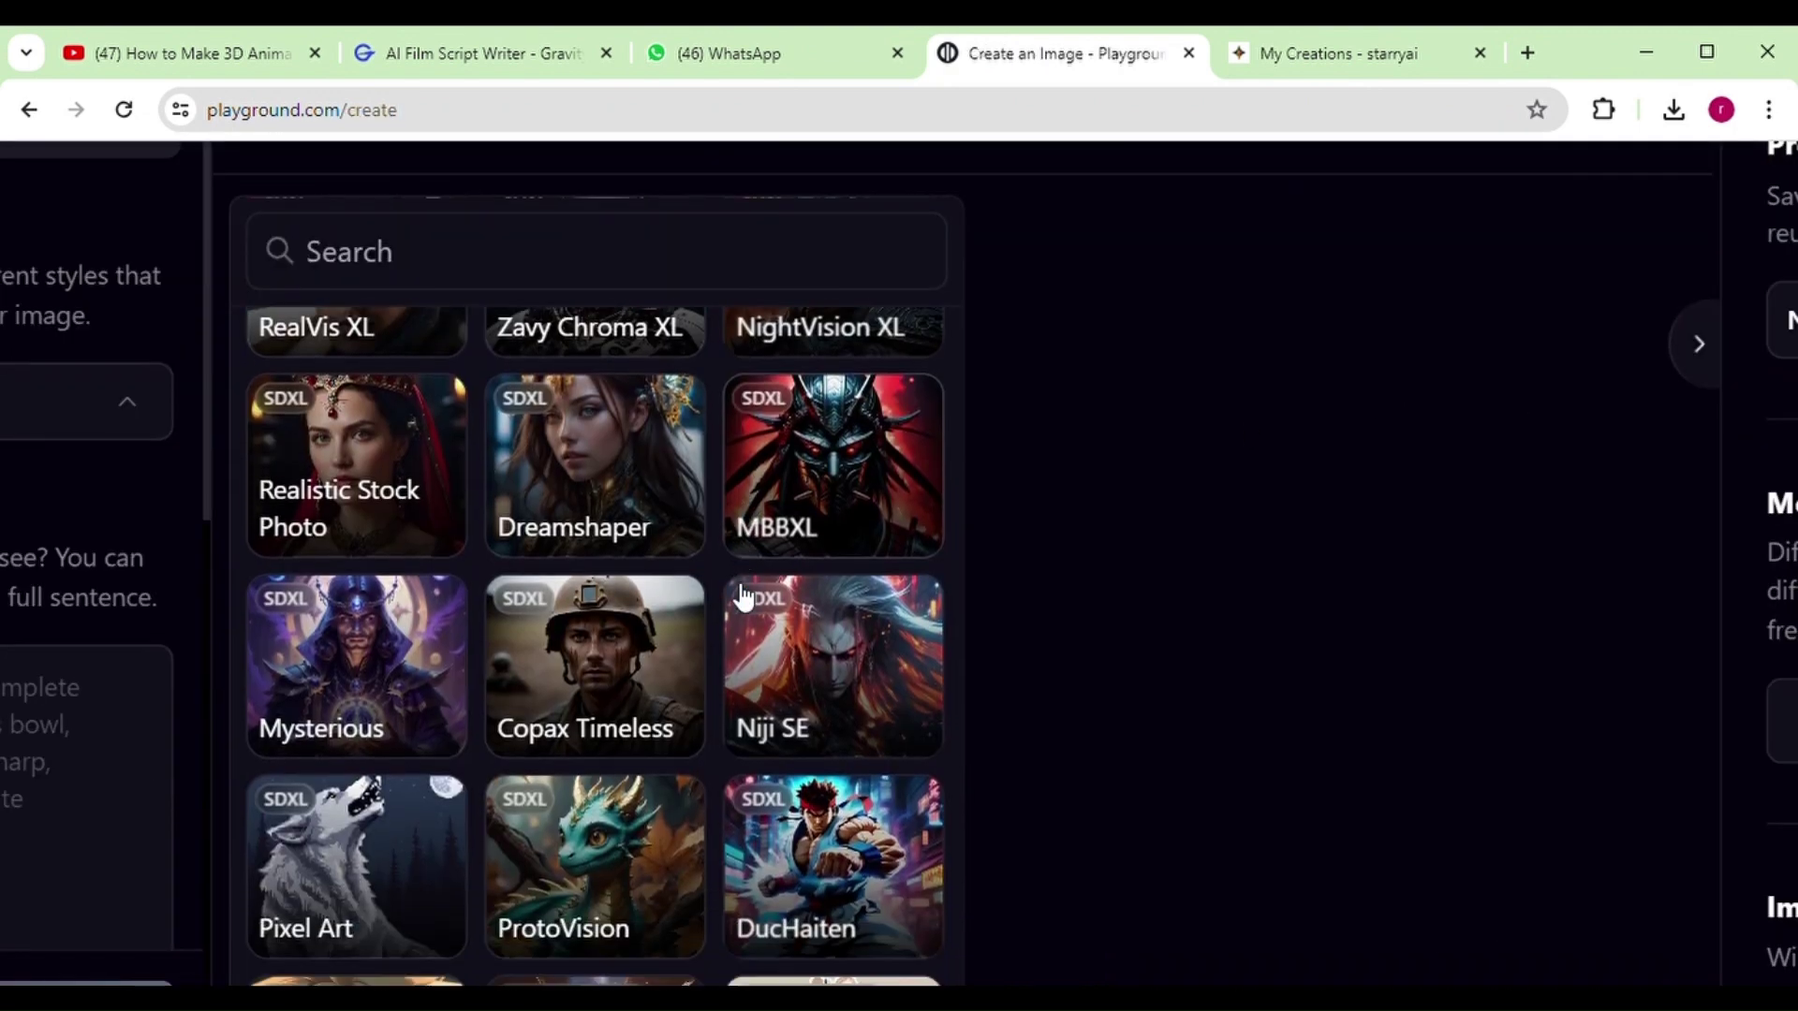
scroll(733, 587, "down", 5)
scroll(743, 597, "down", 7)
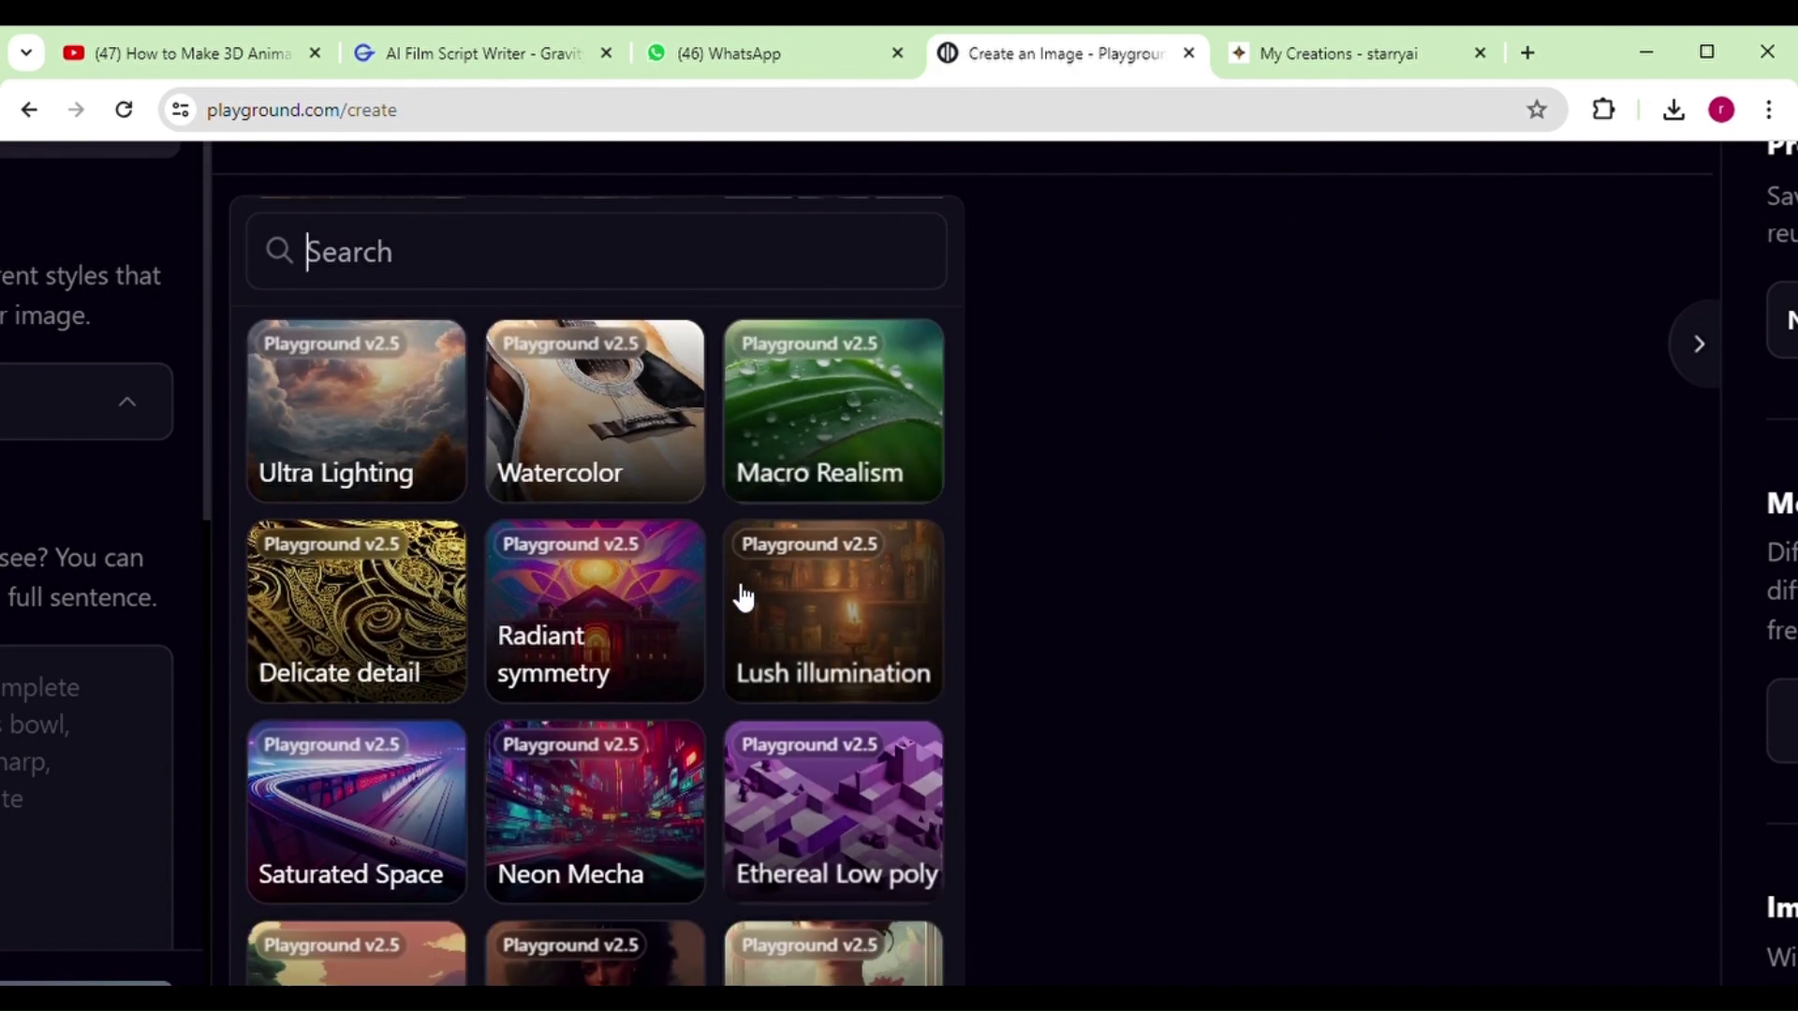
scroll(743, 597, "down", 2)
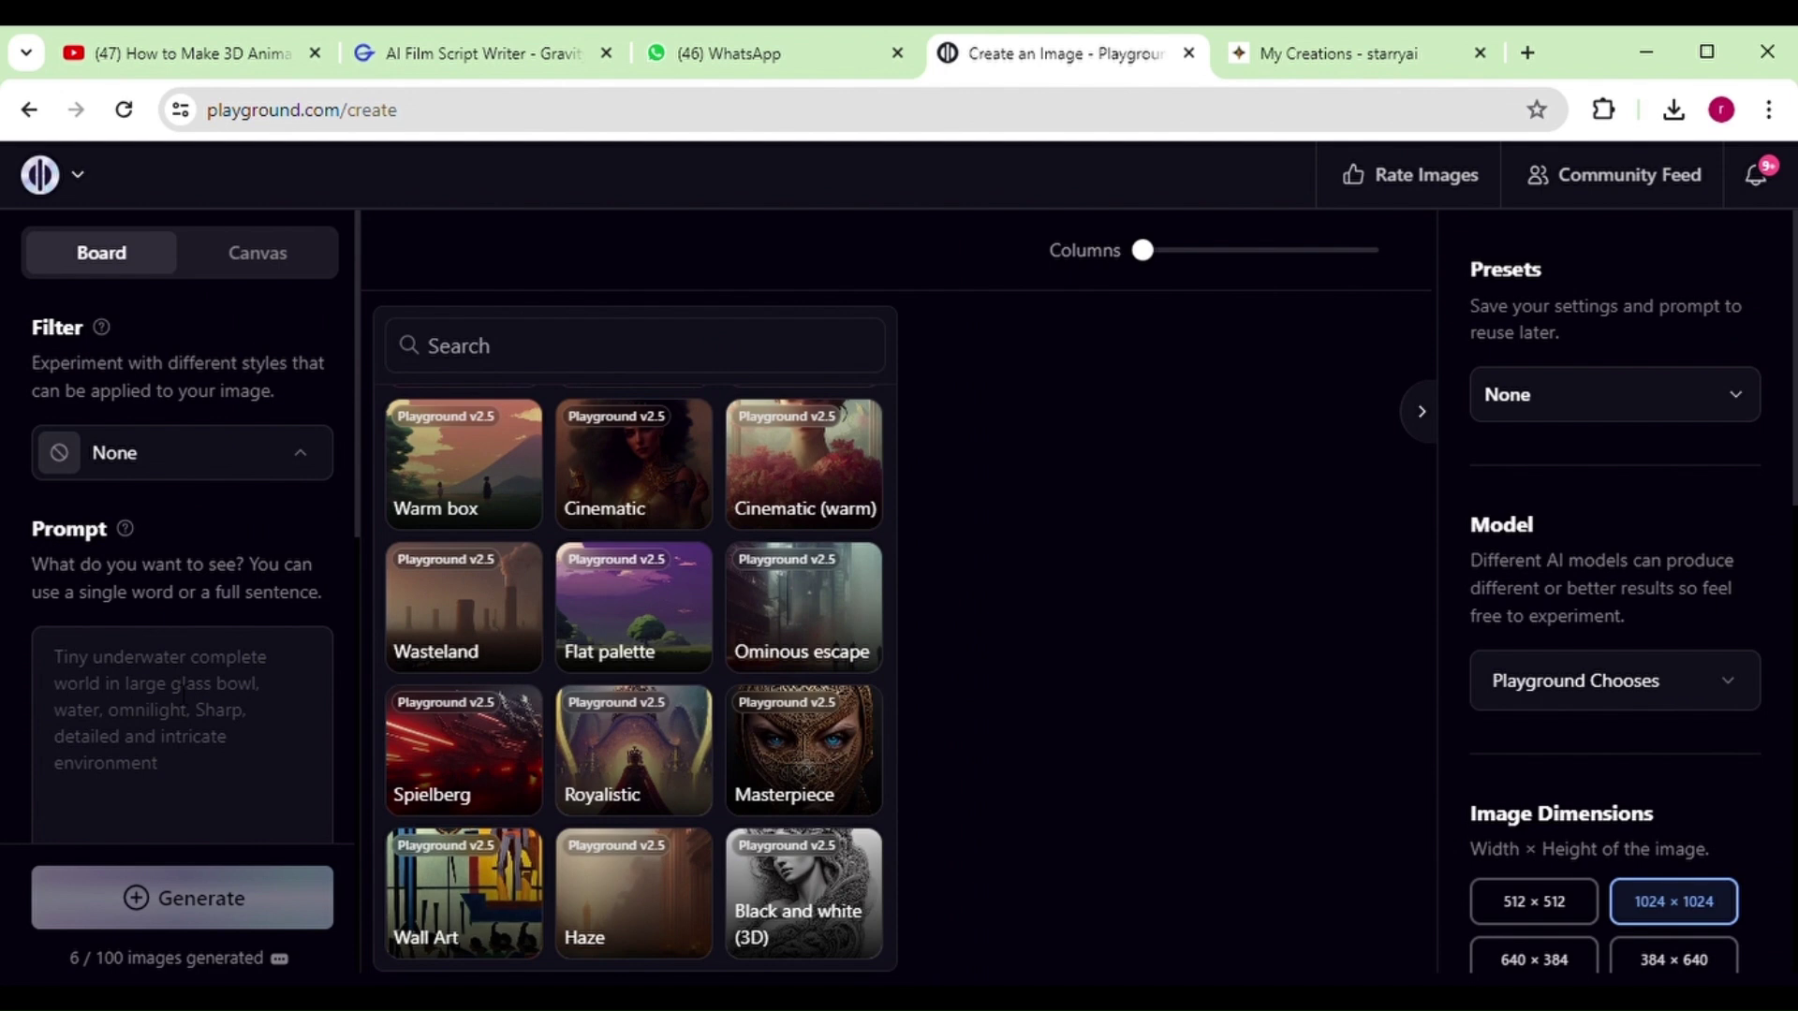
left_click(182, 694)
scroll(1728, 710, "down", 10)
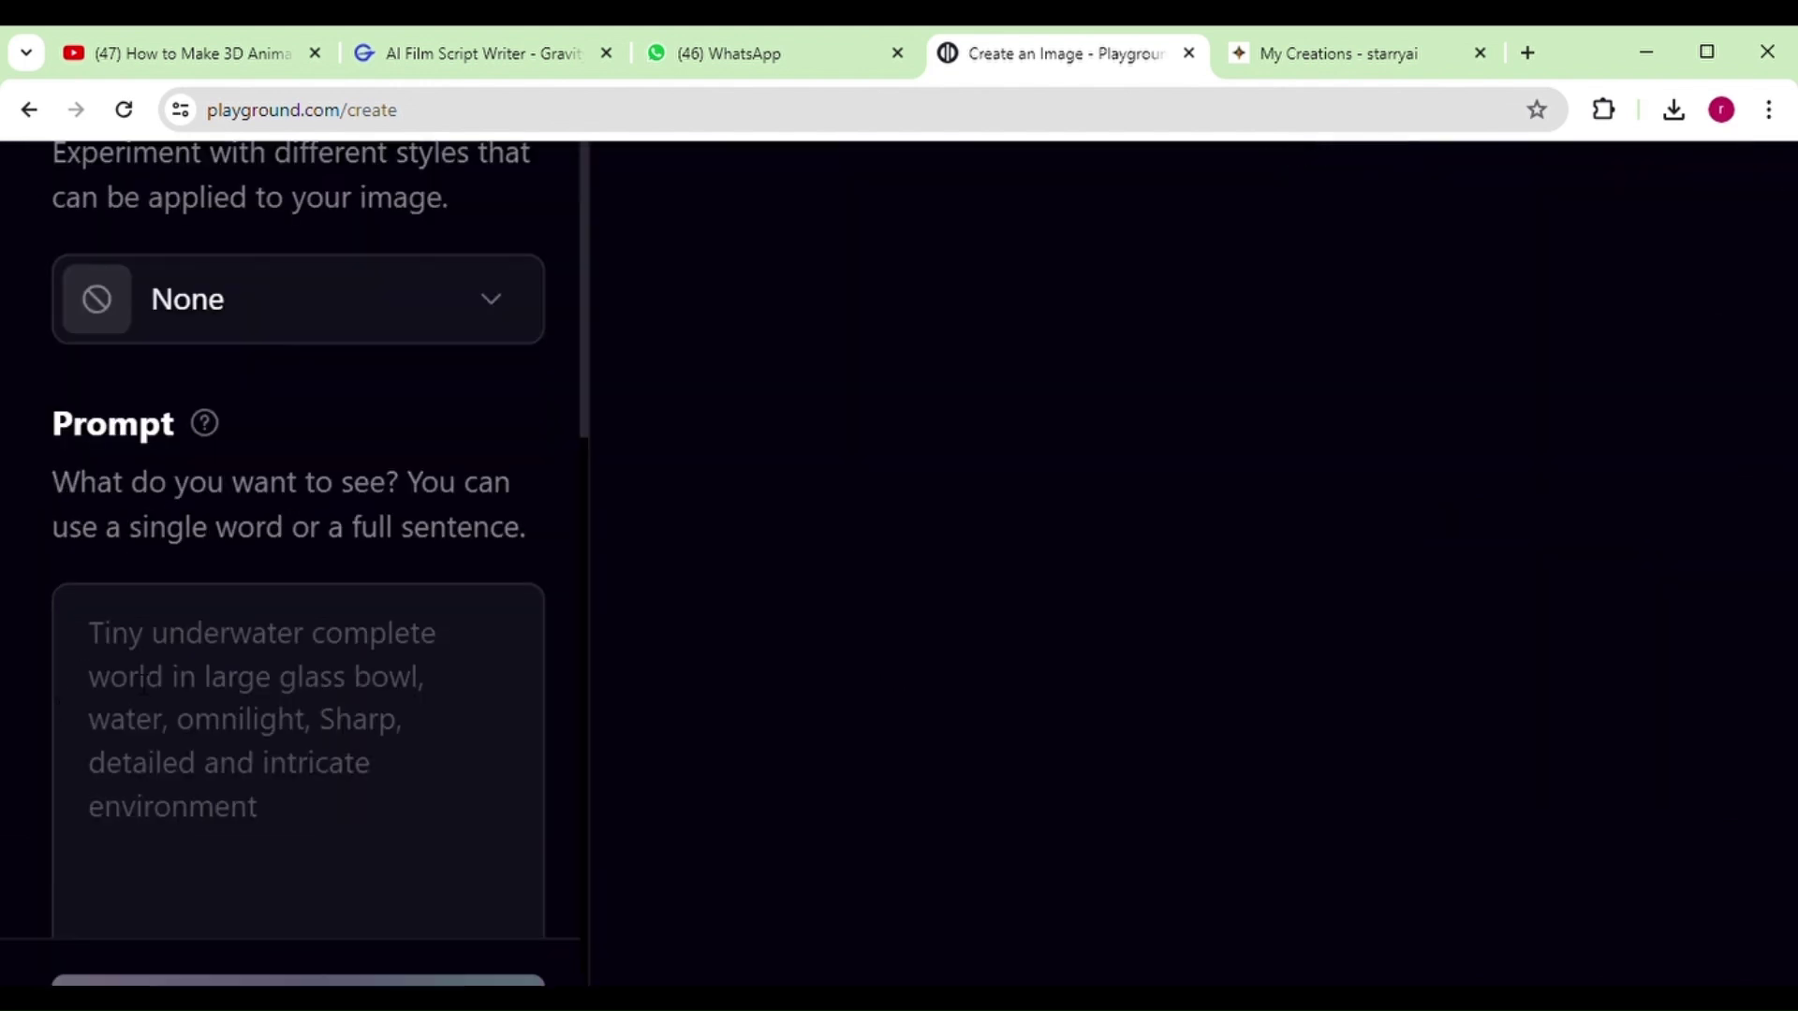
Generate images from the futuristic city scene prompt and copy the hidden alleyway scene text.
type("In a futuristic city, Johnny, a young man, enters a virtual reality chamber. The room is filled with advanced technology and glowing screens")
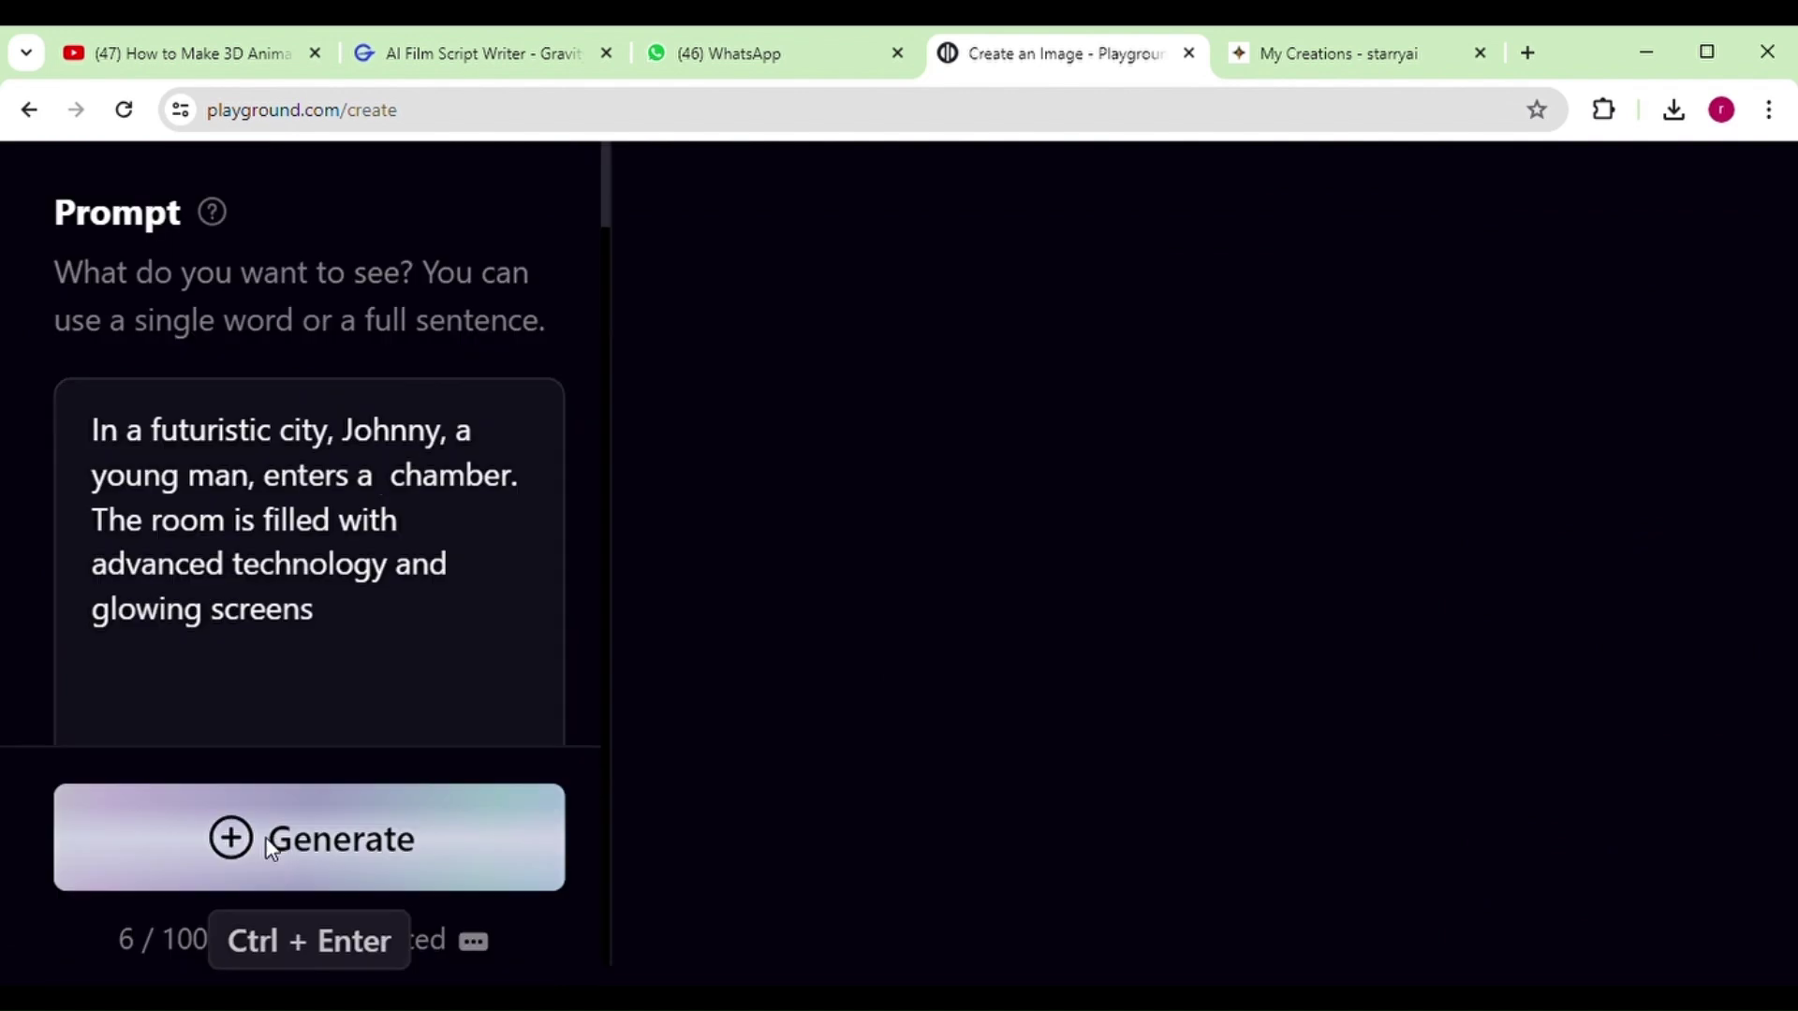
left_click(272, 847)
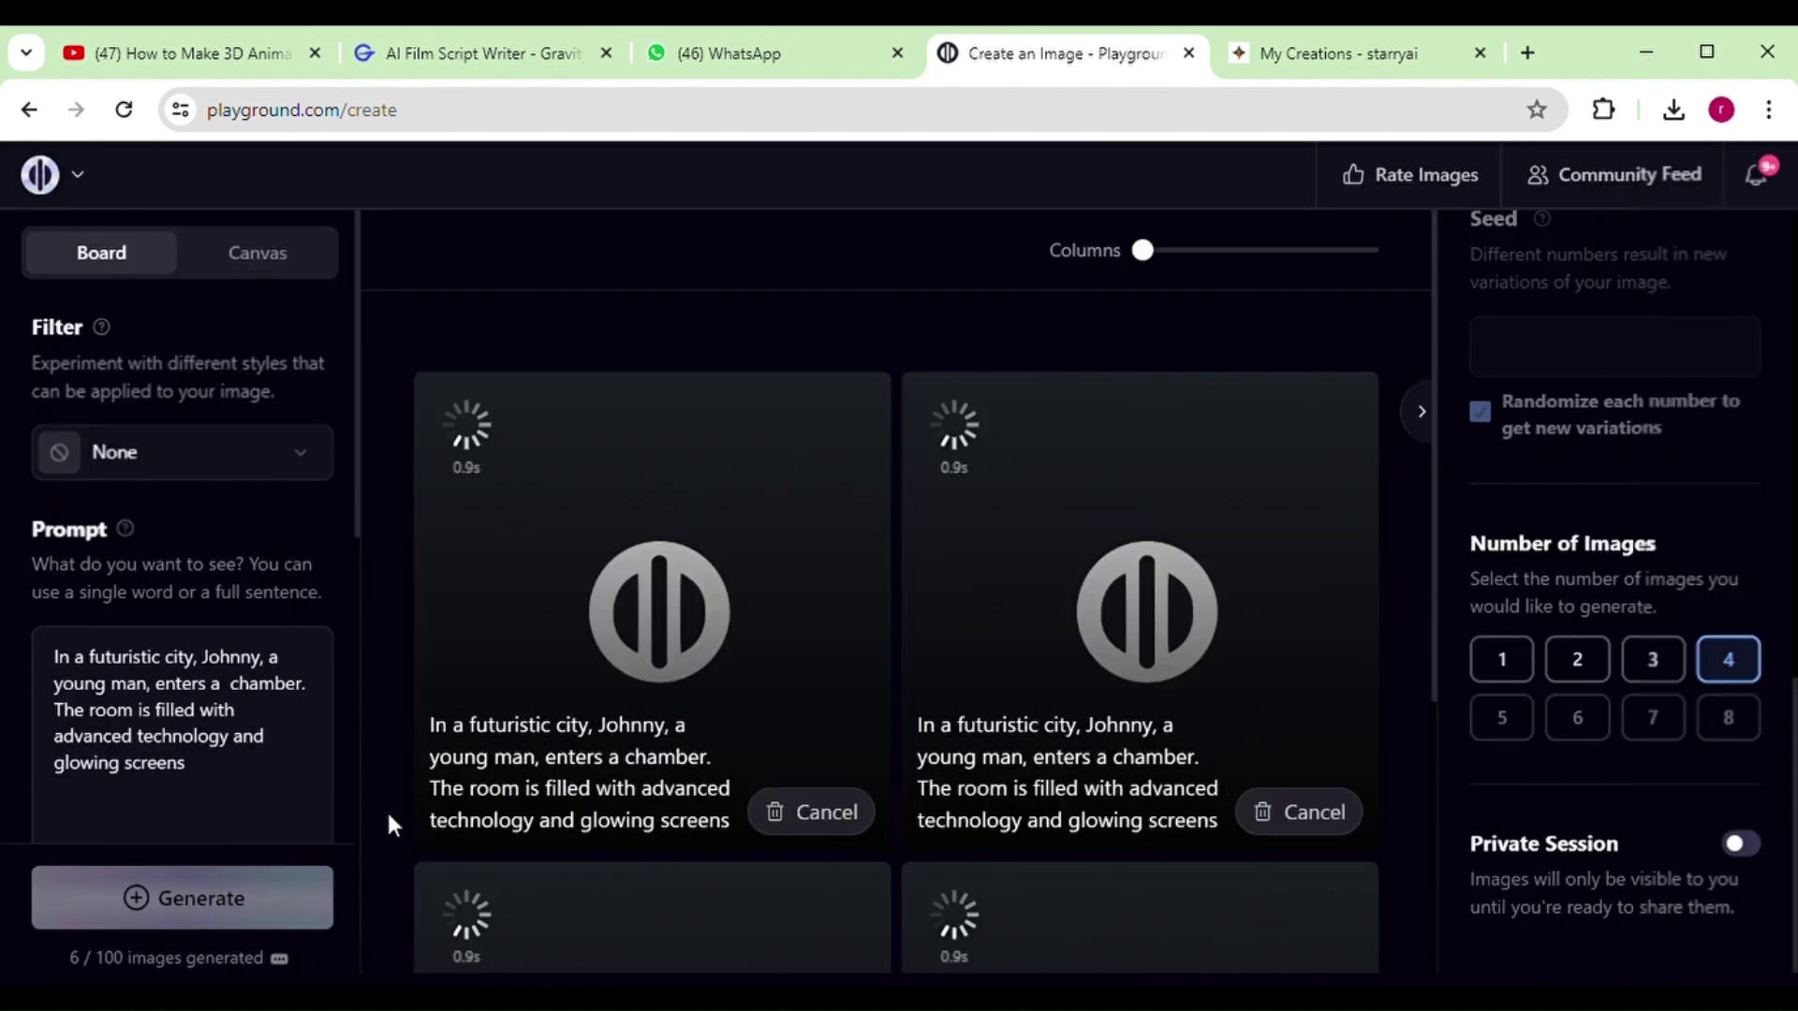
key("ctrl+2")
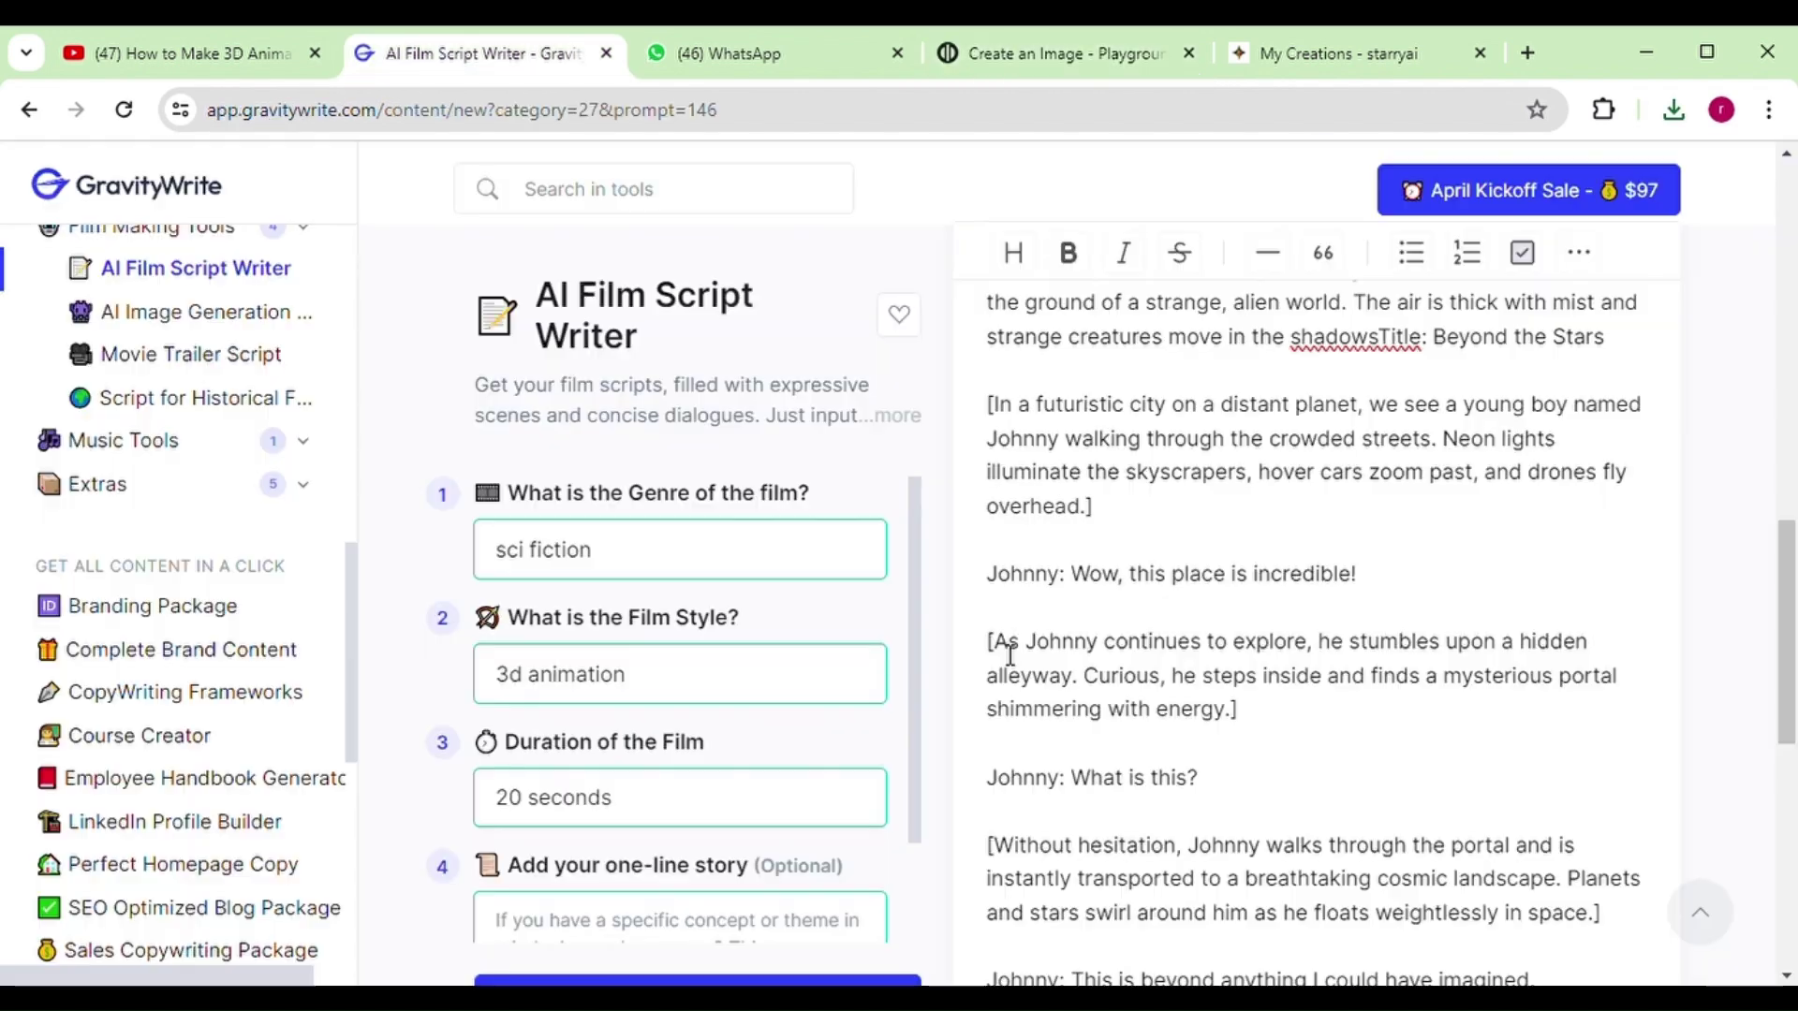
left_click_drag(998, 648, 1157, 720)
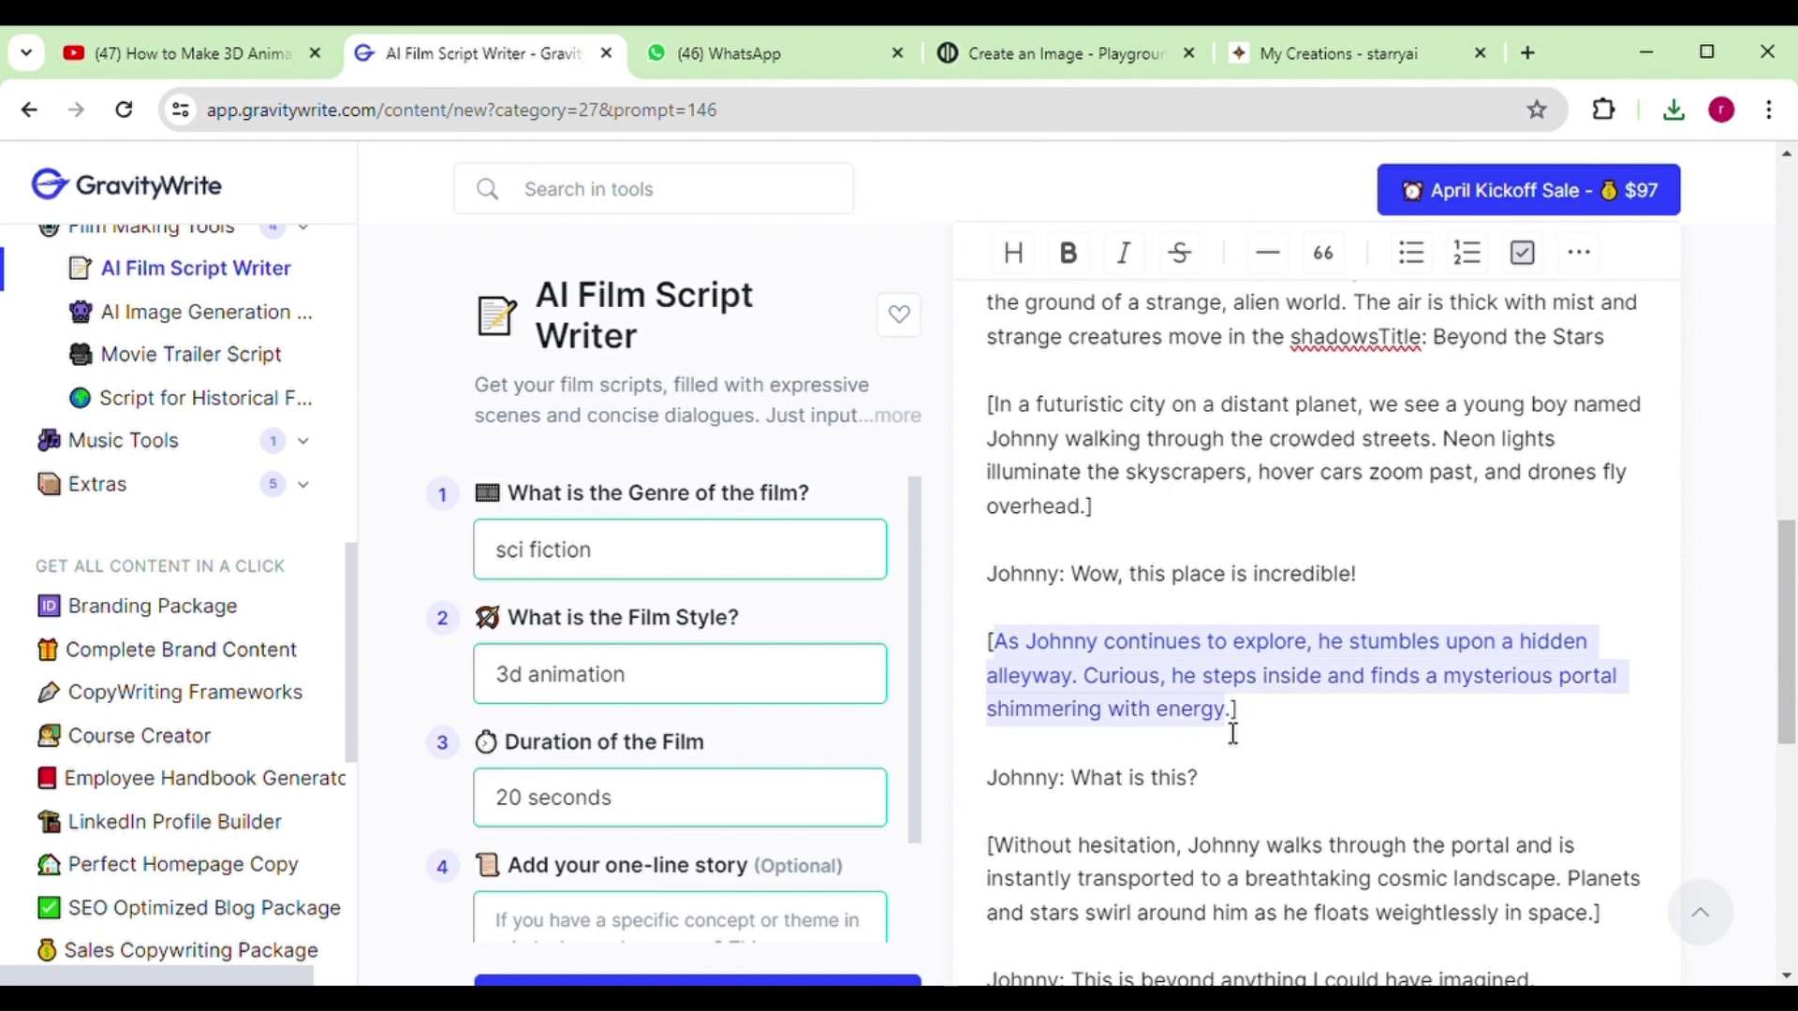
key("ctrl+4")
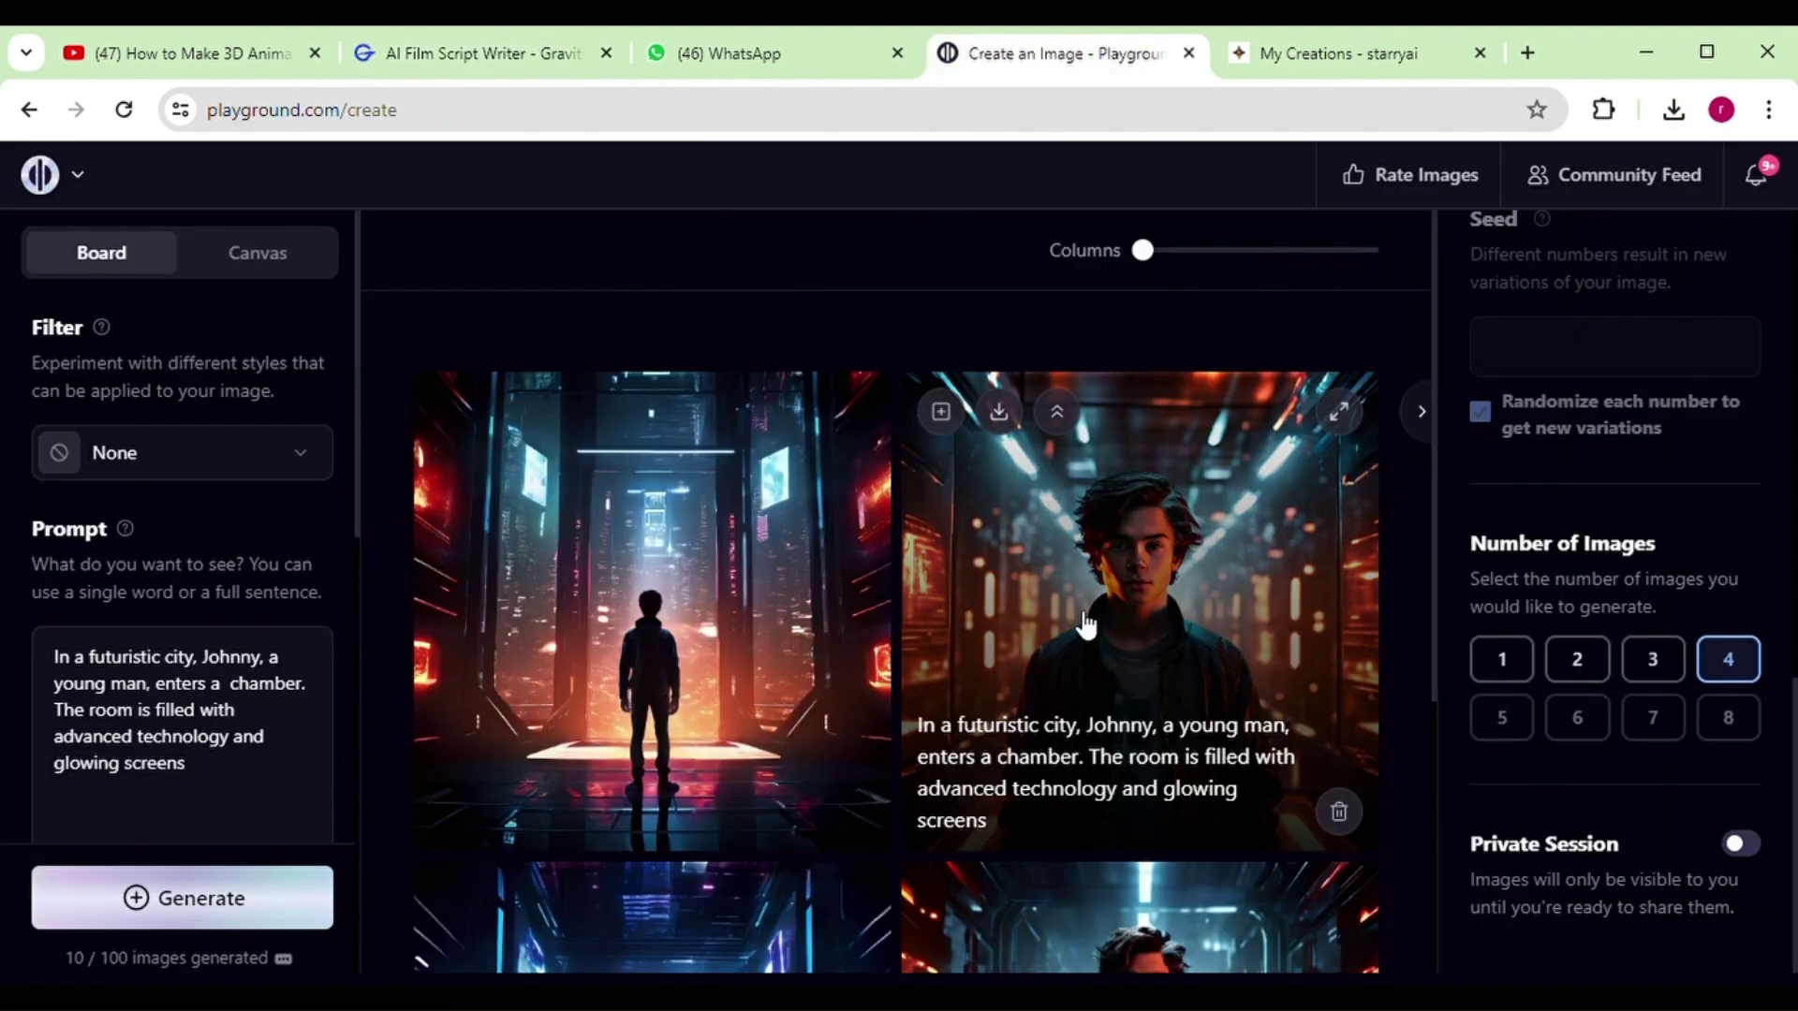
scroll(1084, 623, "down", 1)
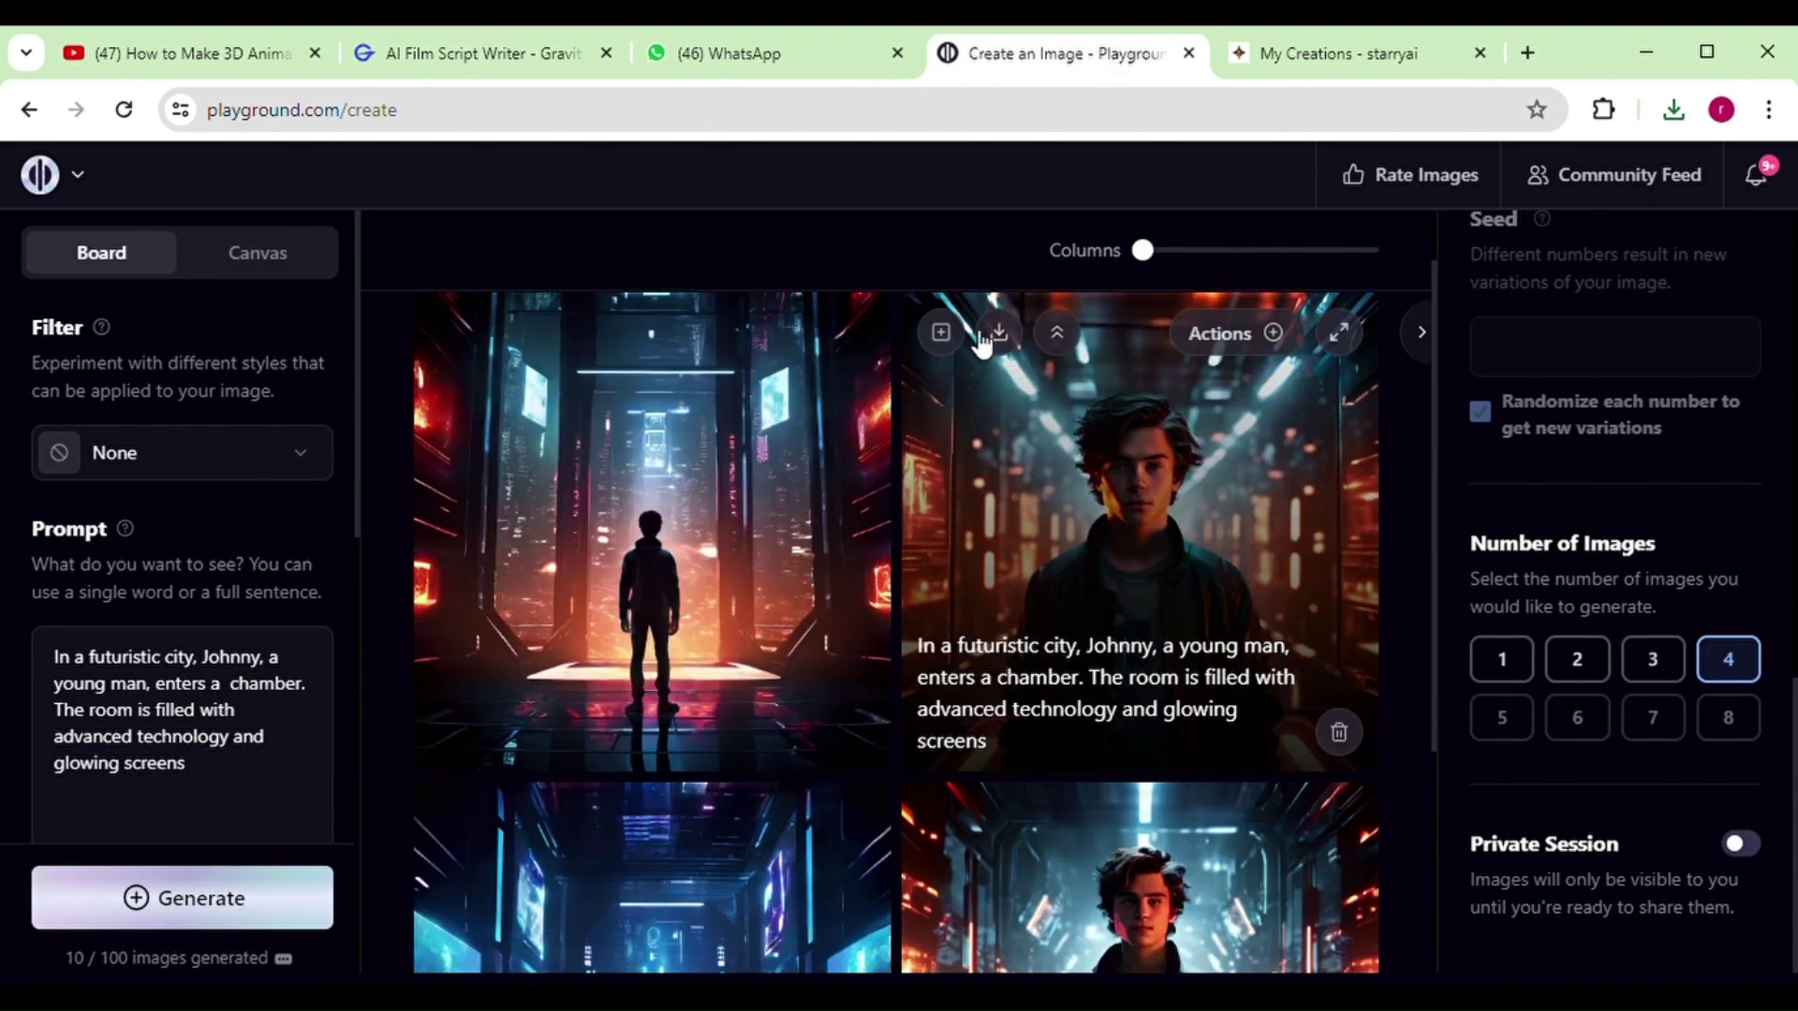
Create variations of the young man image and copy the mysterious portal paragraph.
left_click(951, 347)
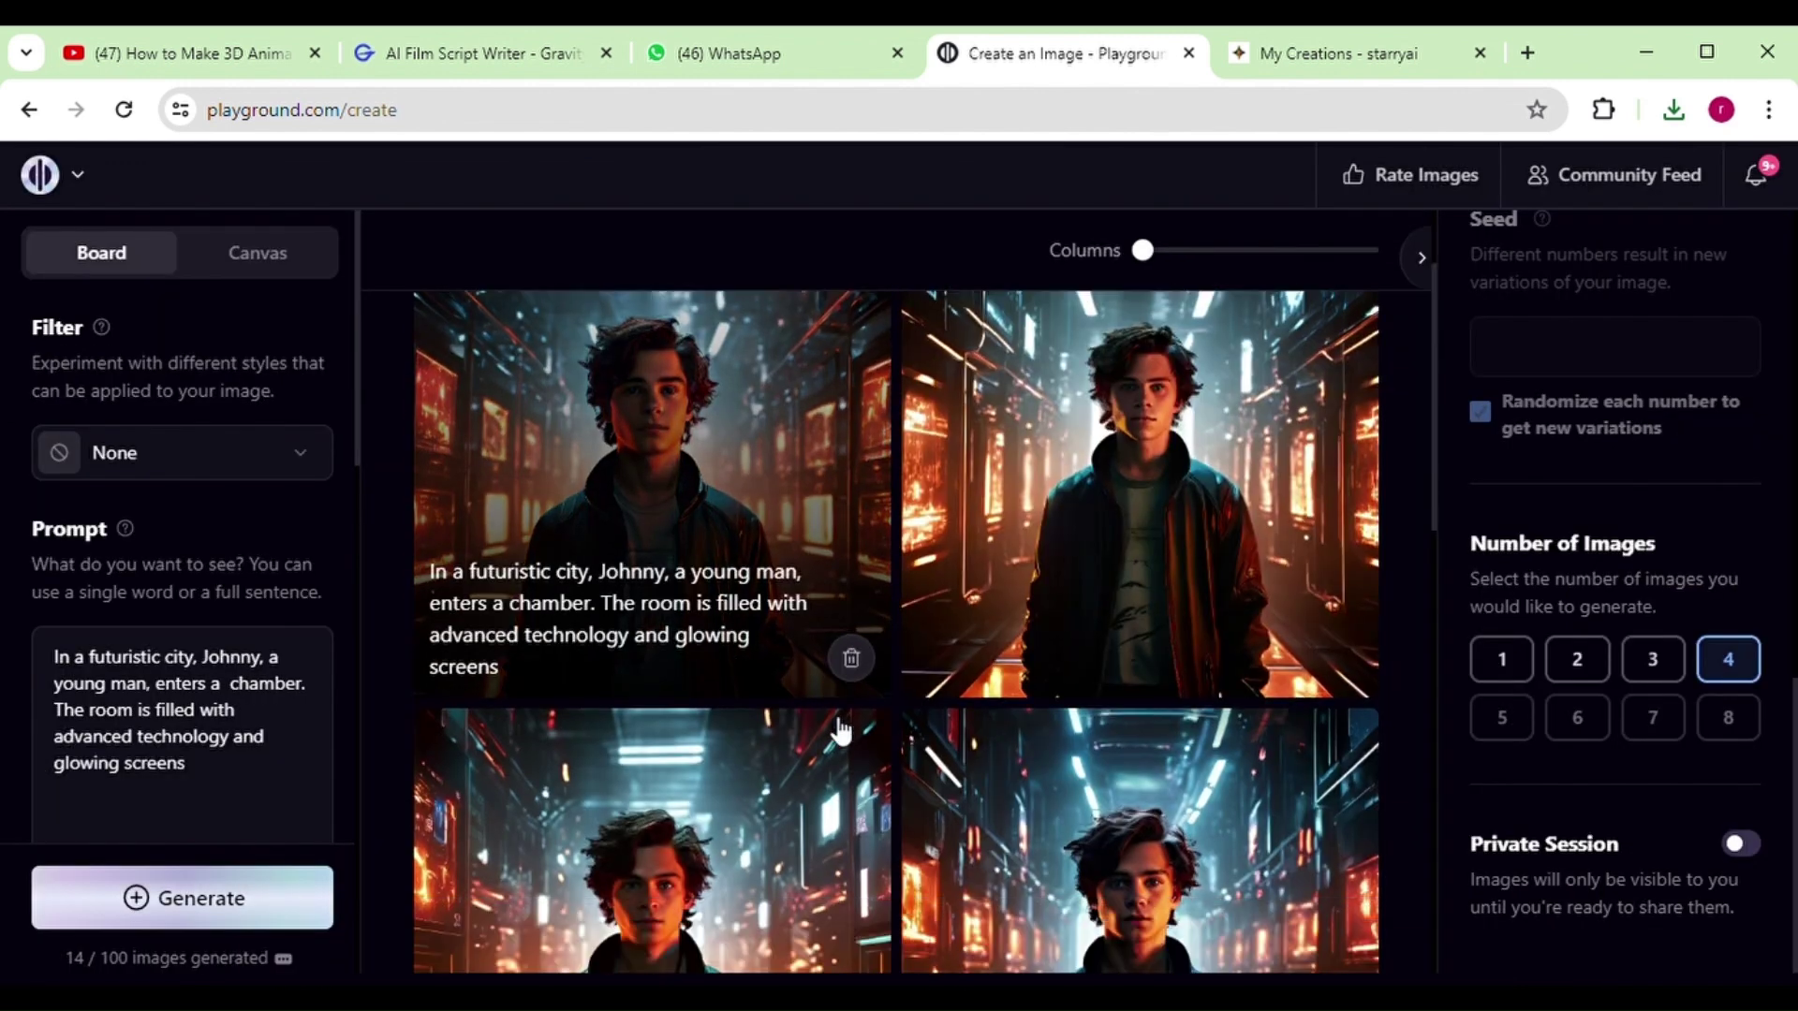
scroll(840, 731, "down", 1)
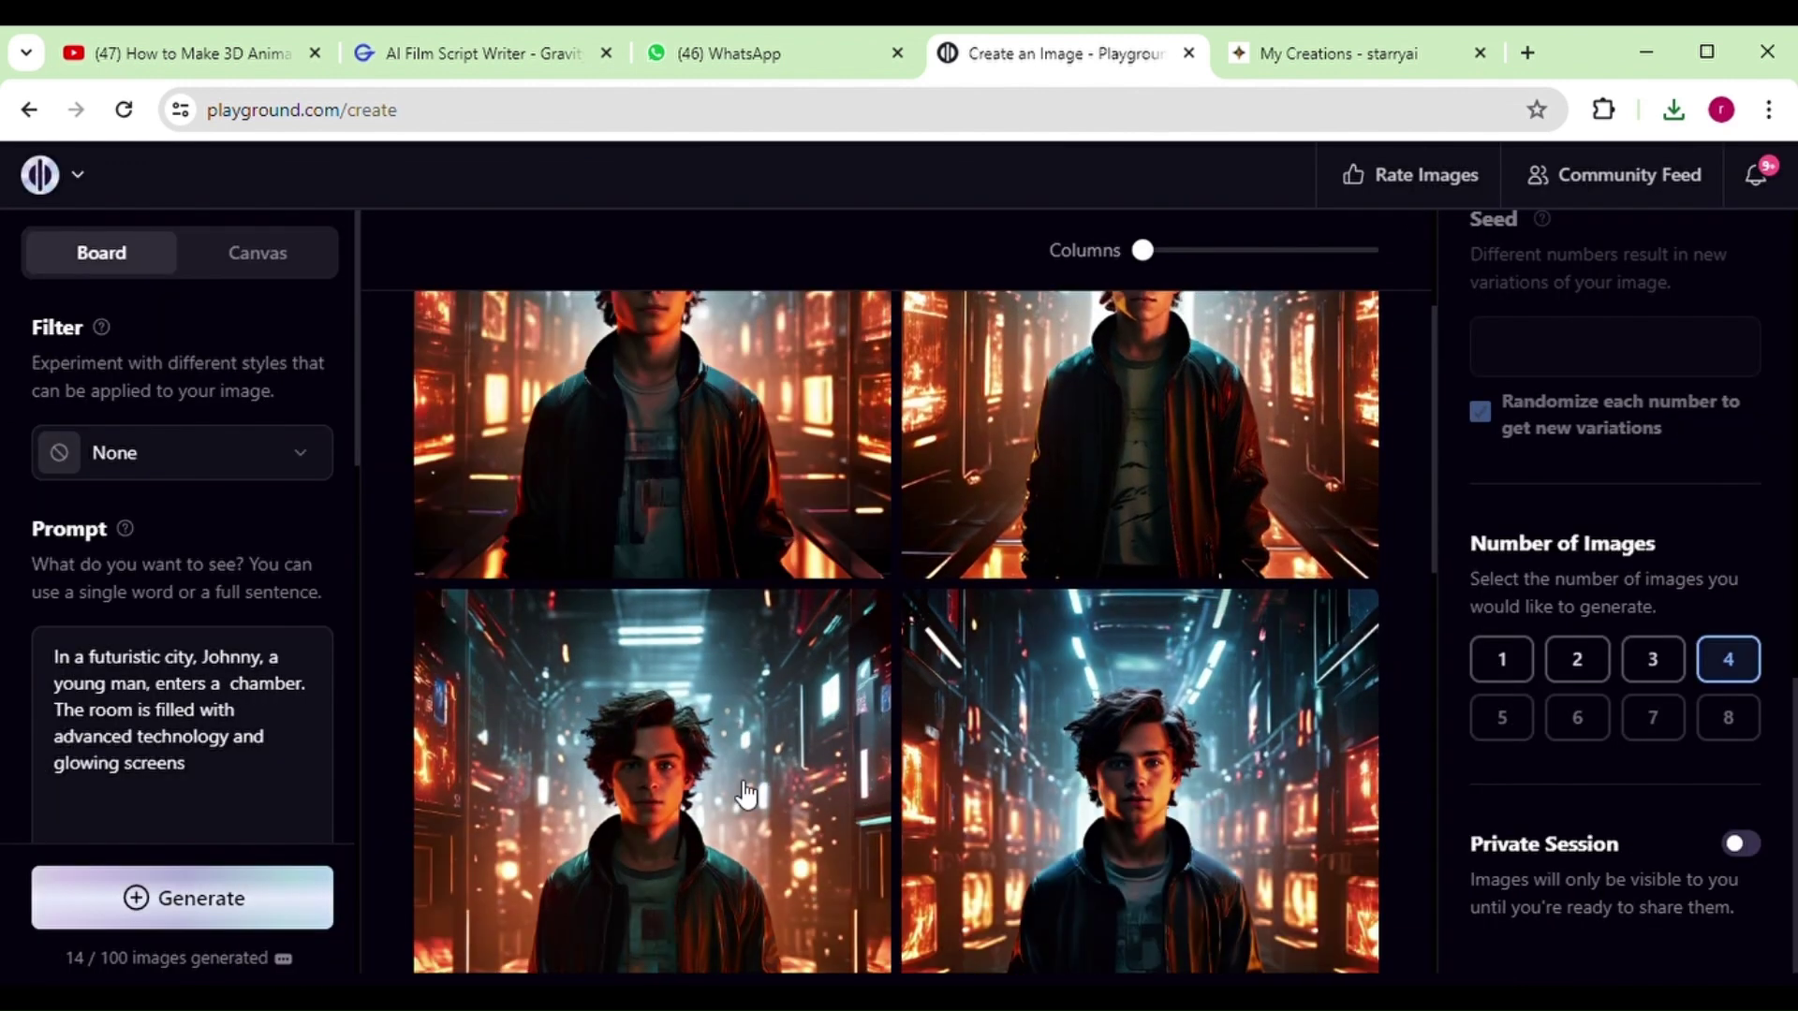
key("ctrl+shift+Tab")
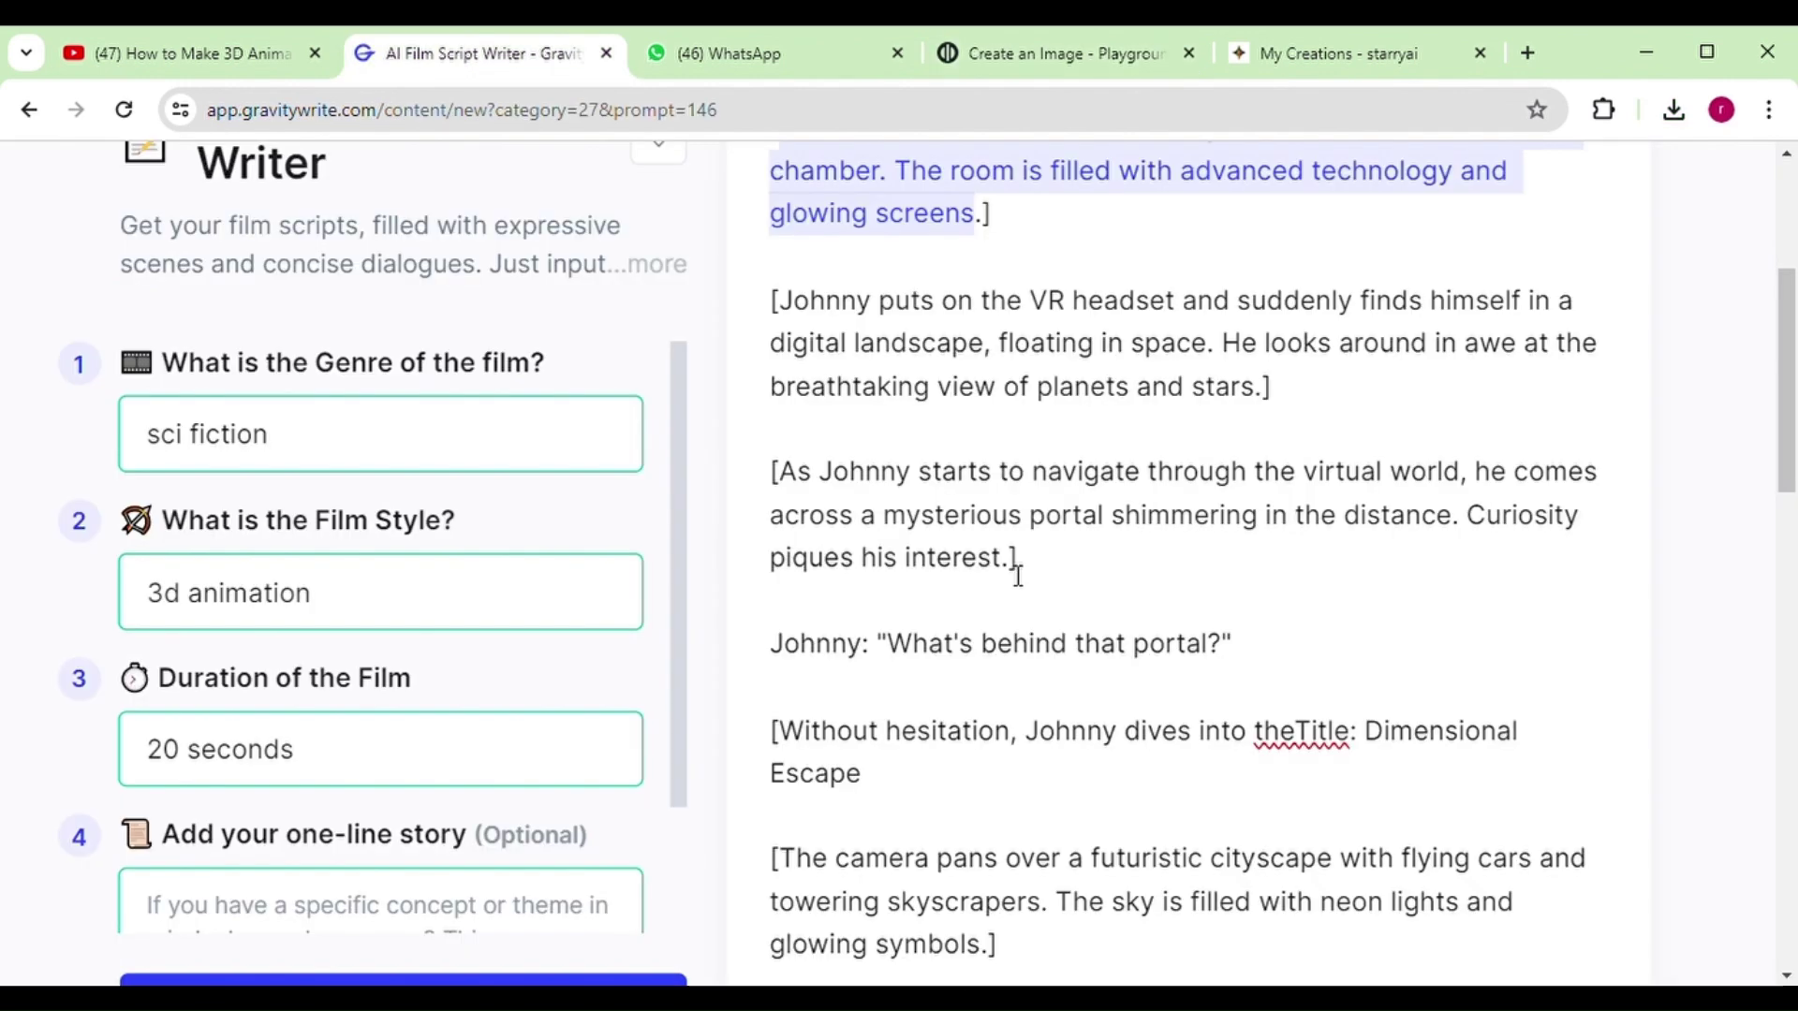
left_click_drag(1004, 560, 799, 492)
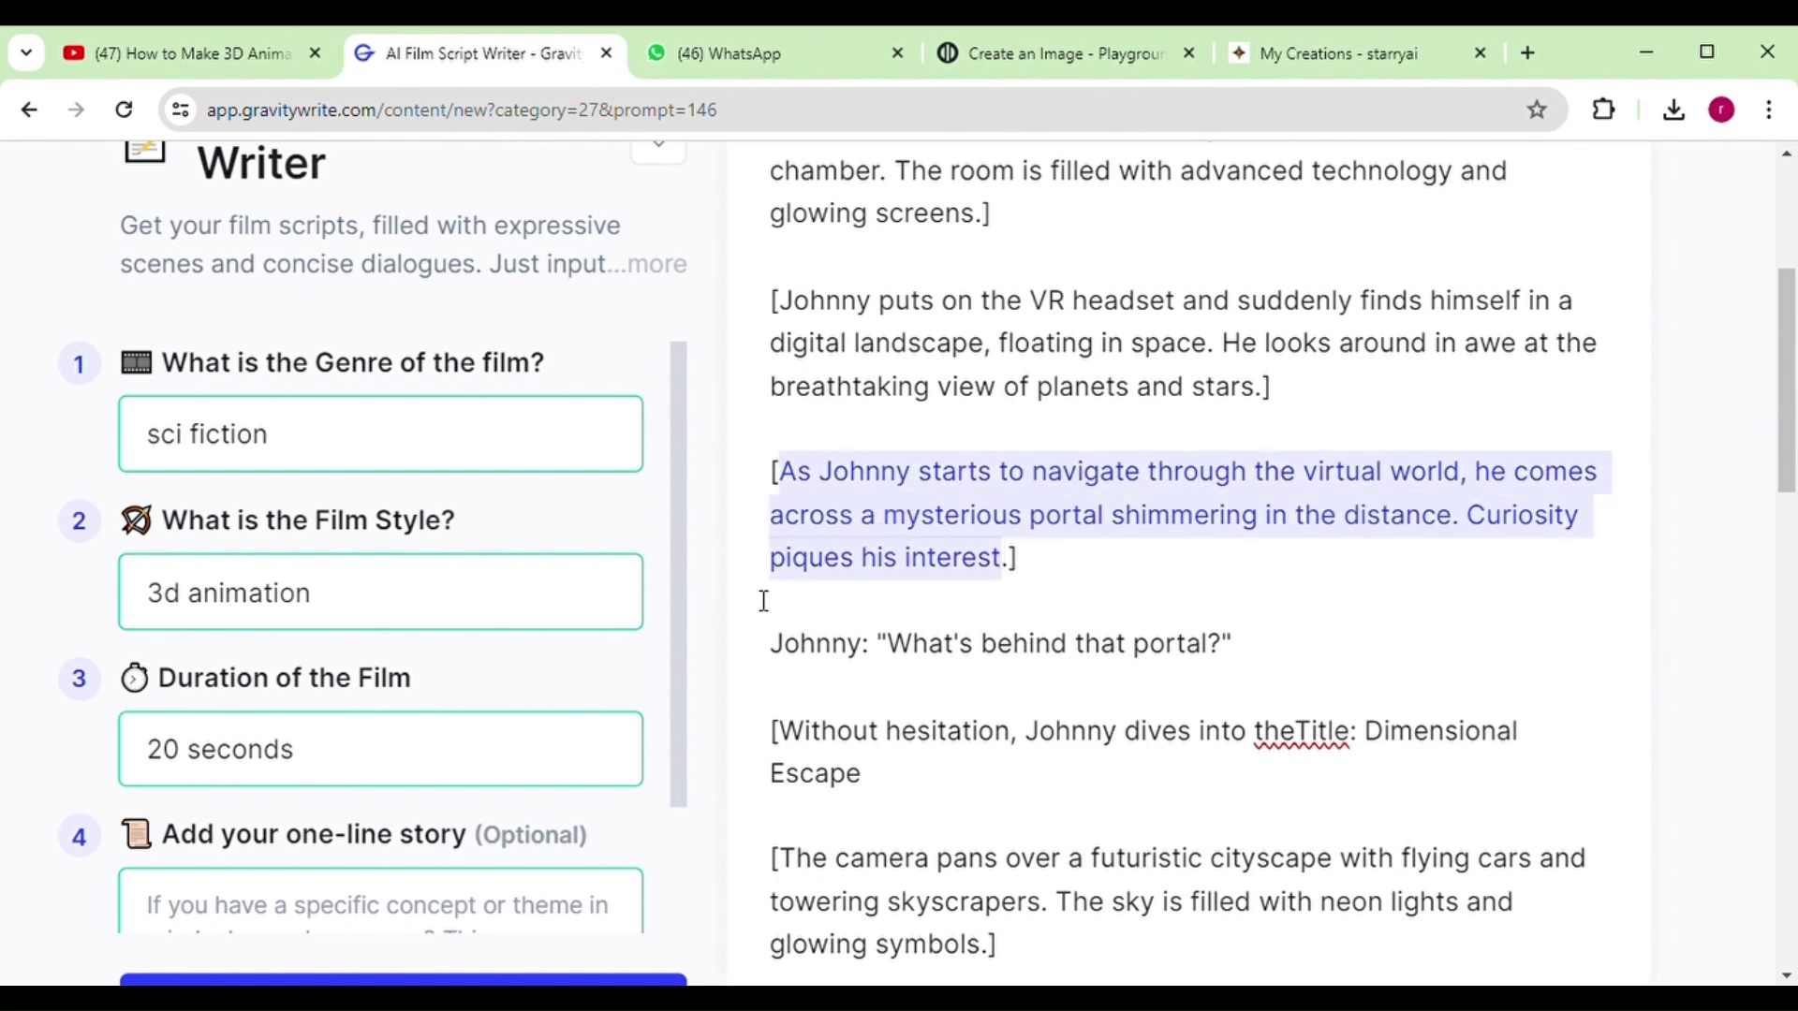
key("ctrl+Tab")
key("ctrl+Tab")
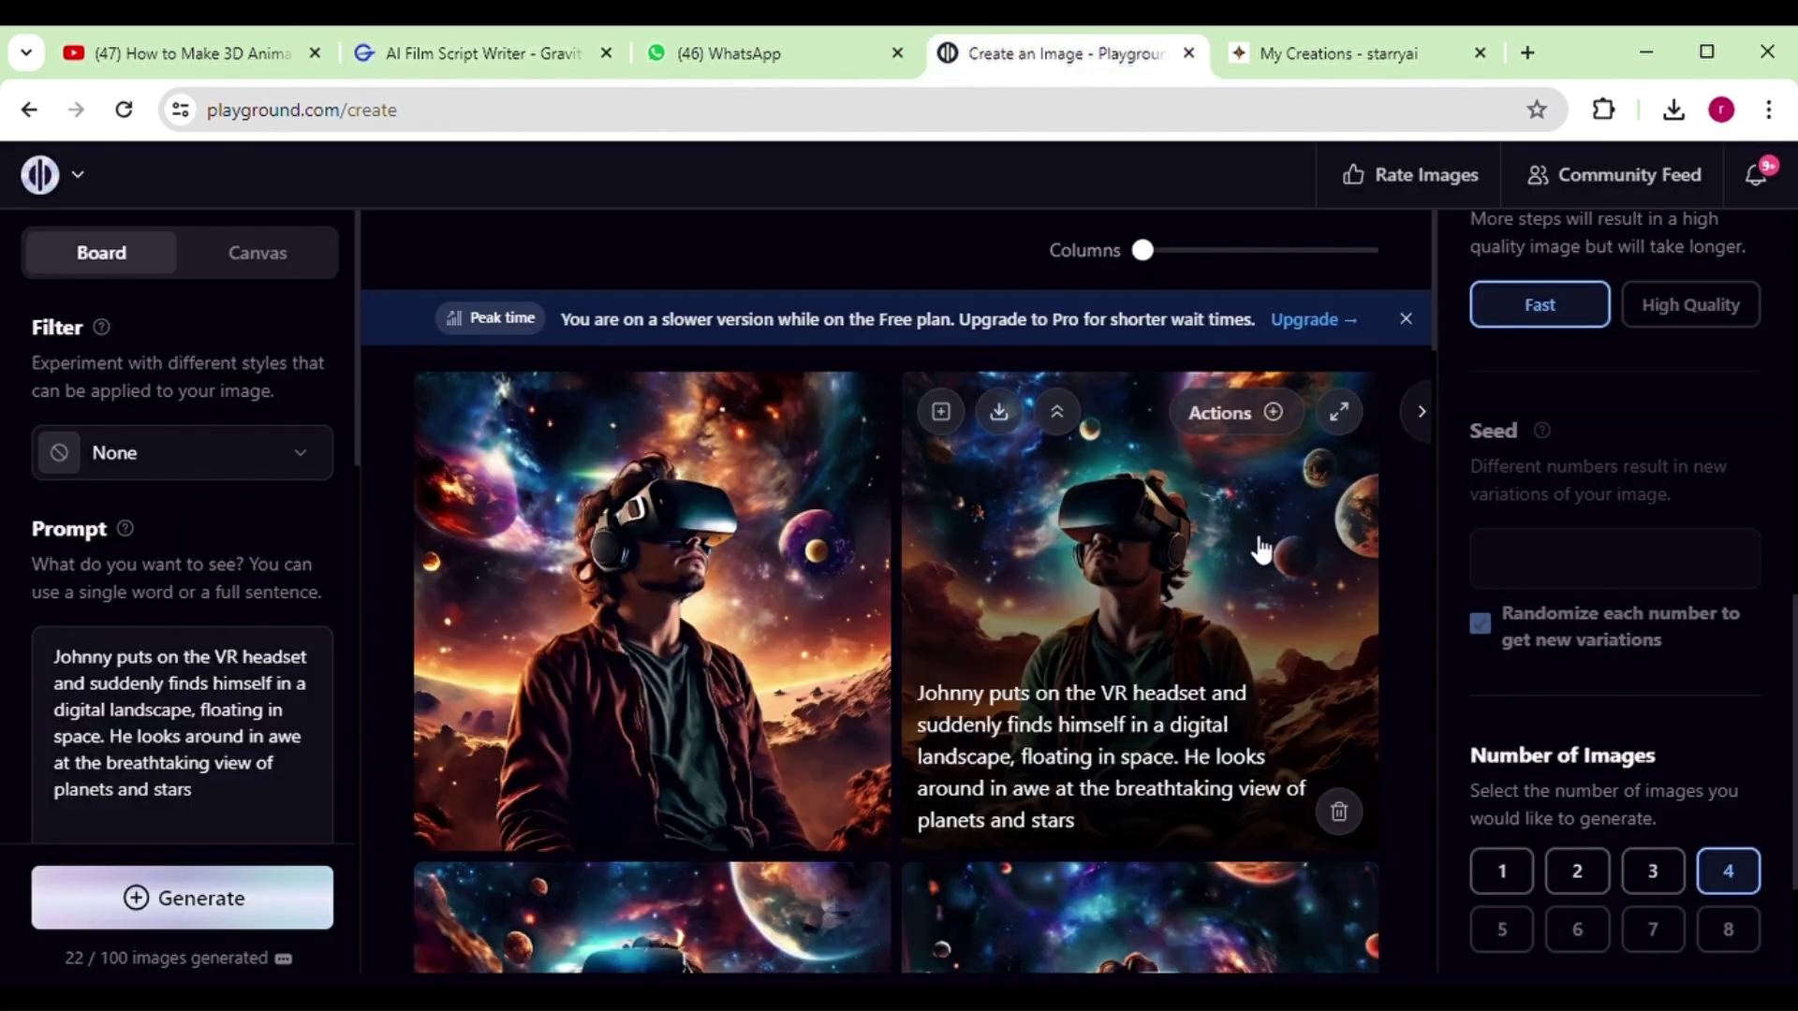
scroll(940, 615, "down", 3)
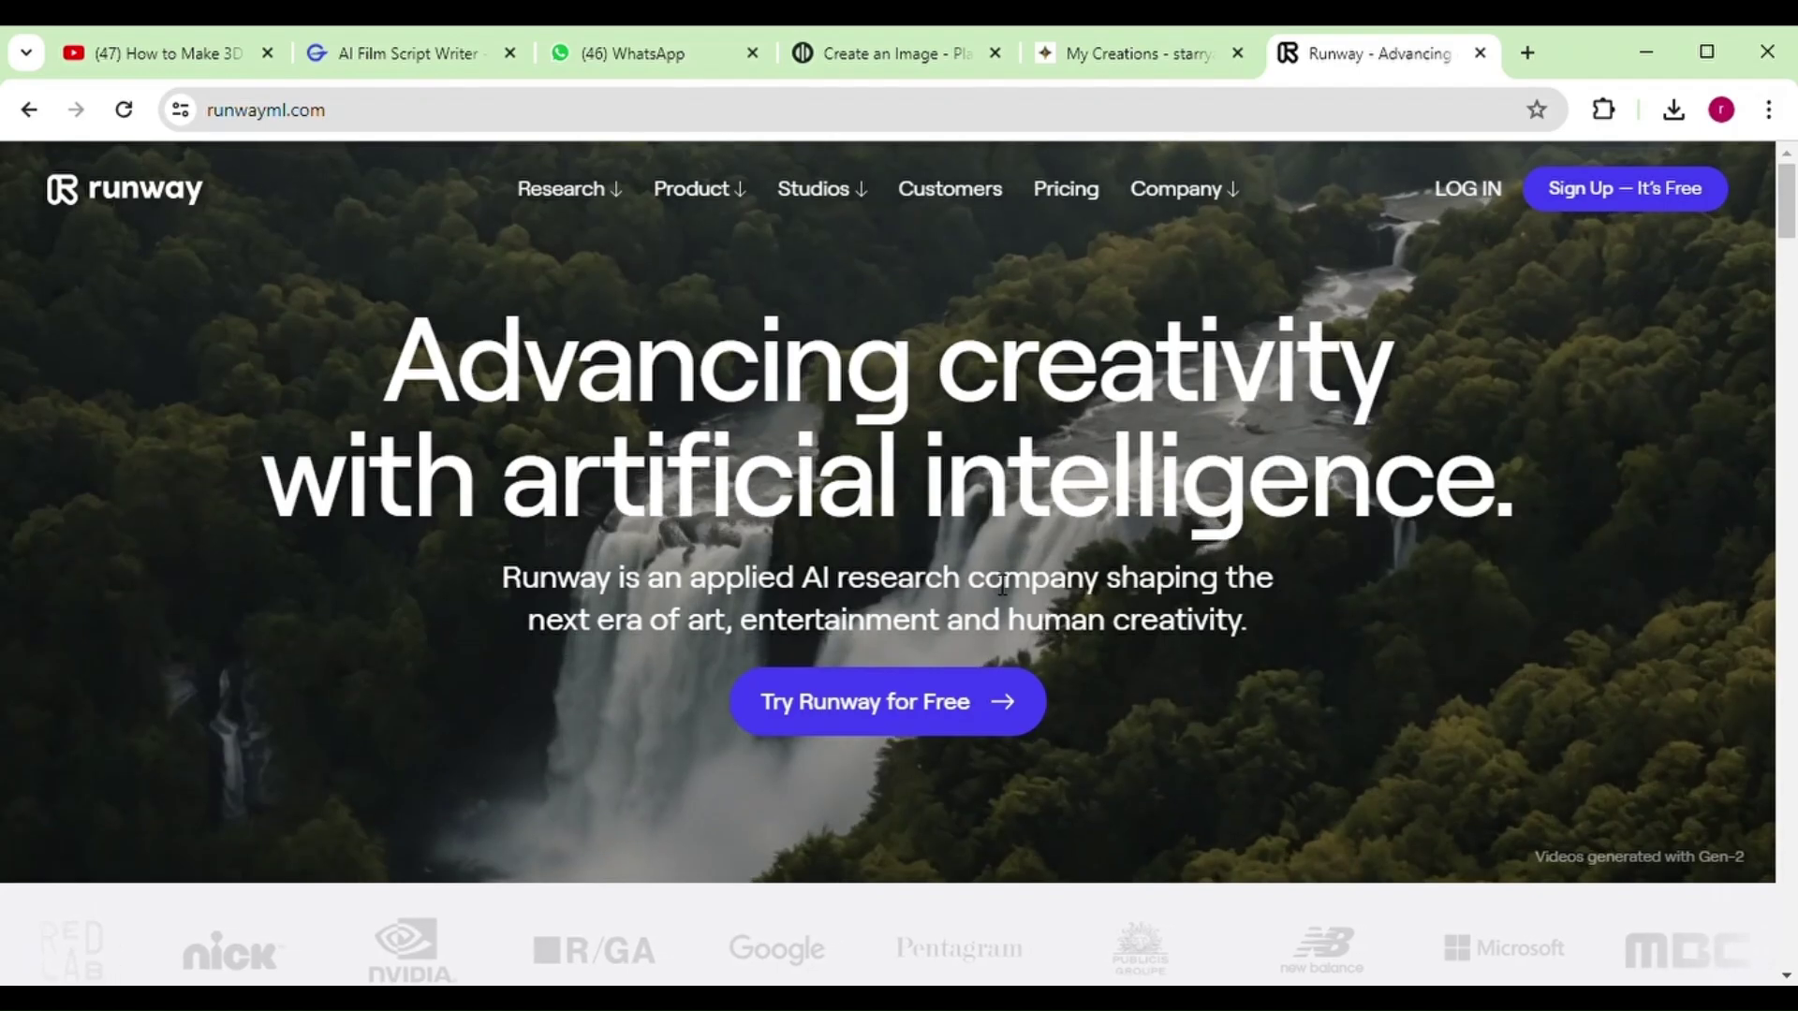
Scroll through the runwayml.com homepage and choose 'Try Runway for Free' to reach login.
scroll(1124, 554, "down", 8)
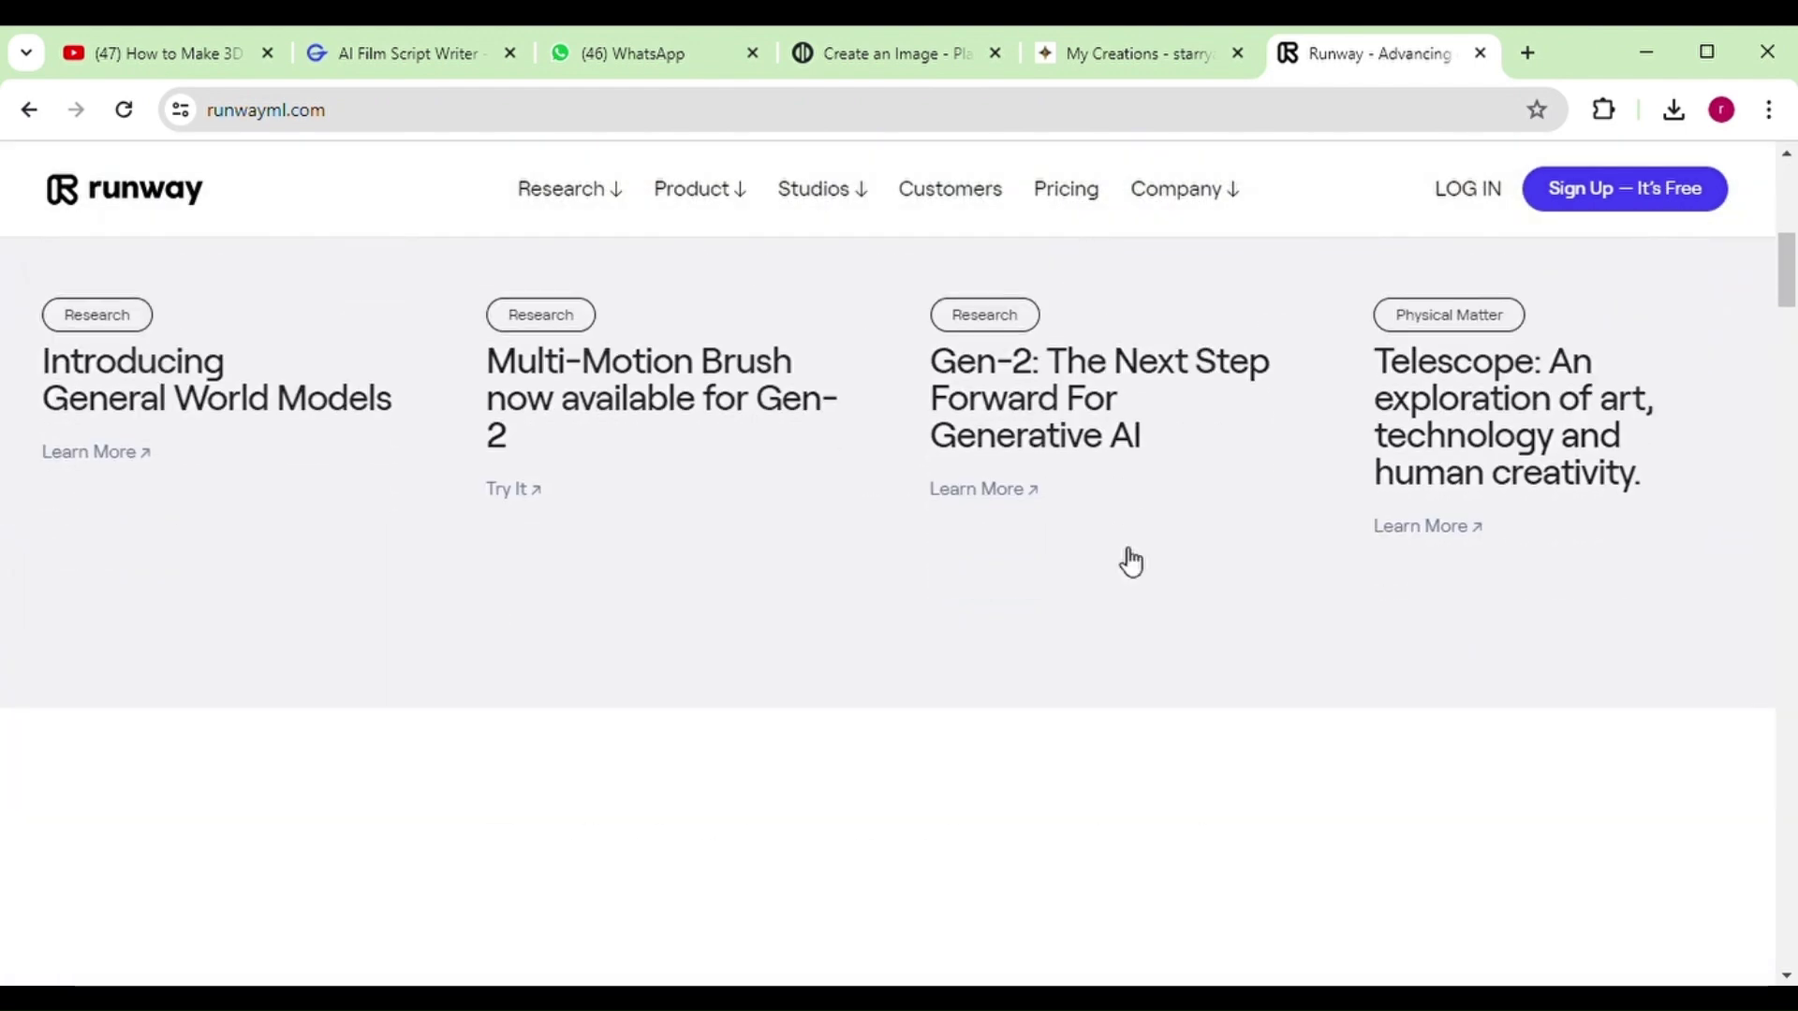
scroll(1128, 559, "down", 10)
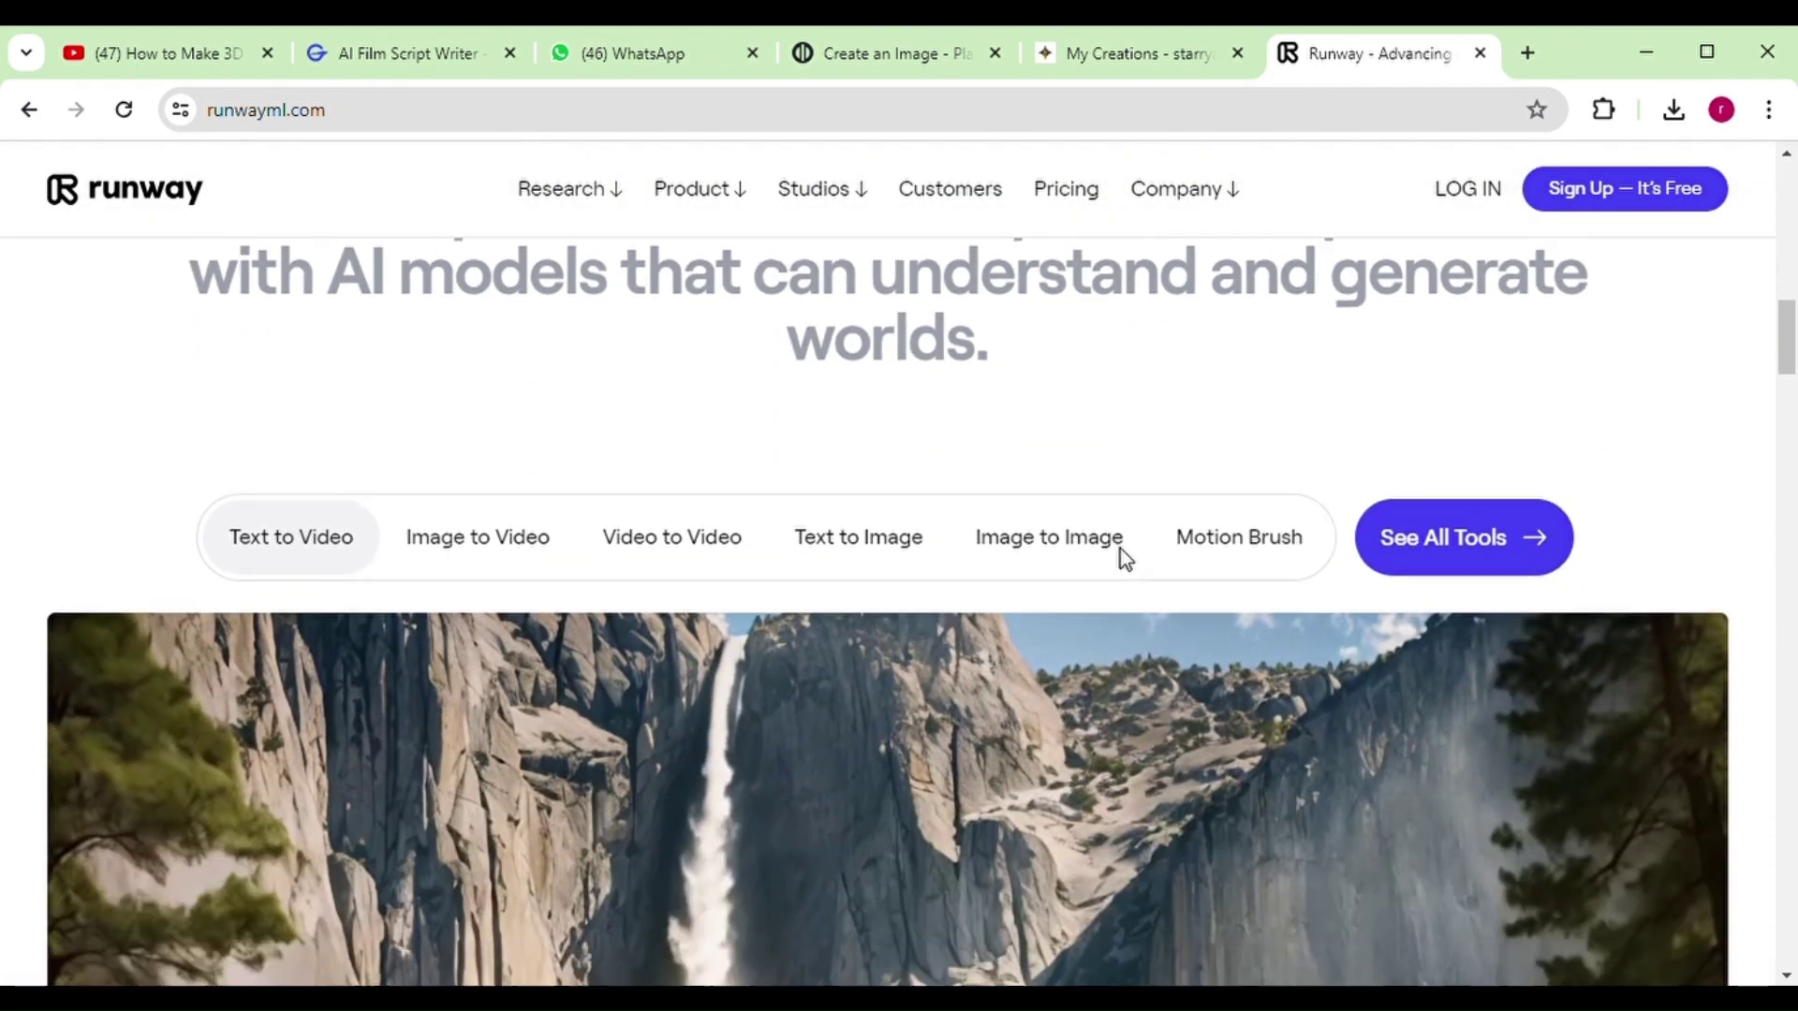
scroll(1120, 552, "down", 3)
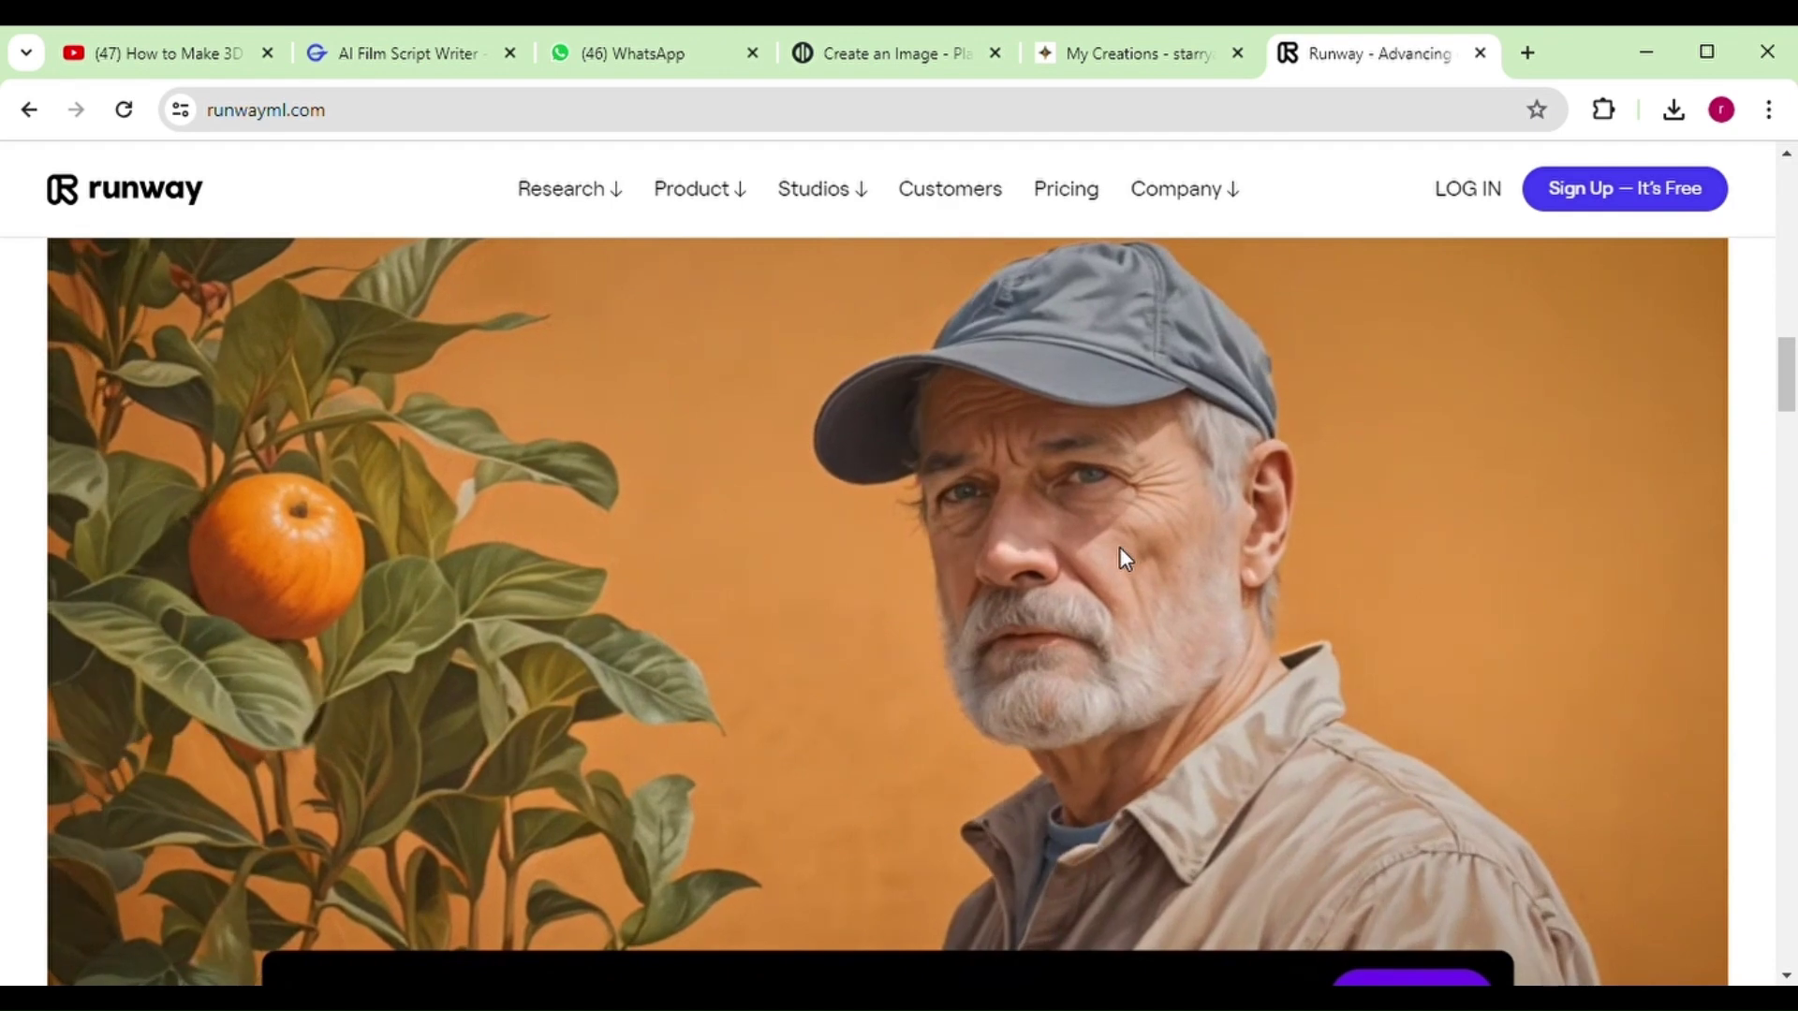
scroll(1120, 551, "down", 2)
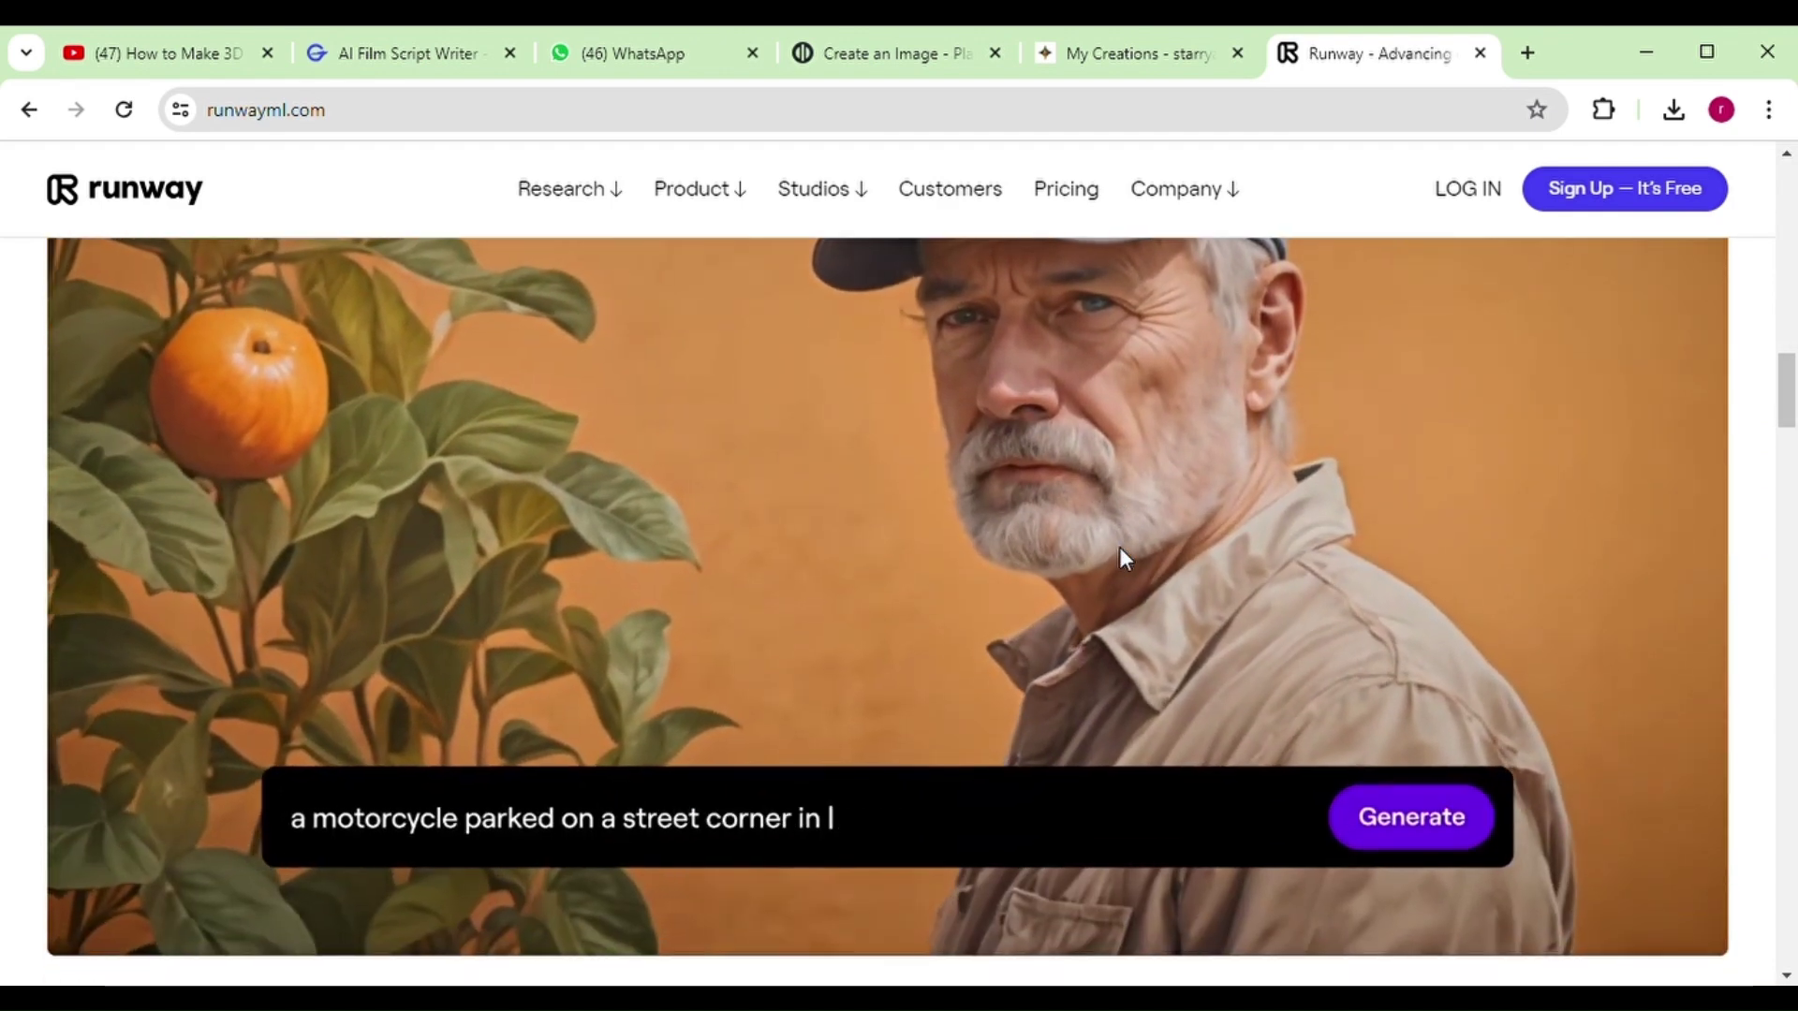
scroll(1119, 547, "down", 8)
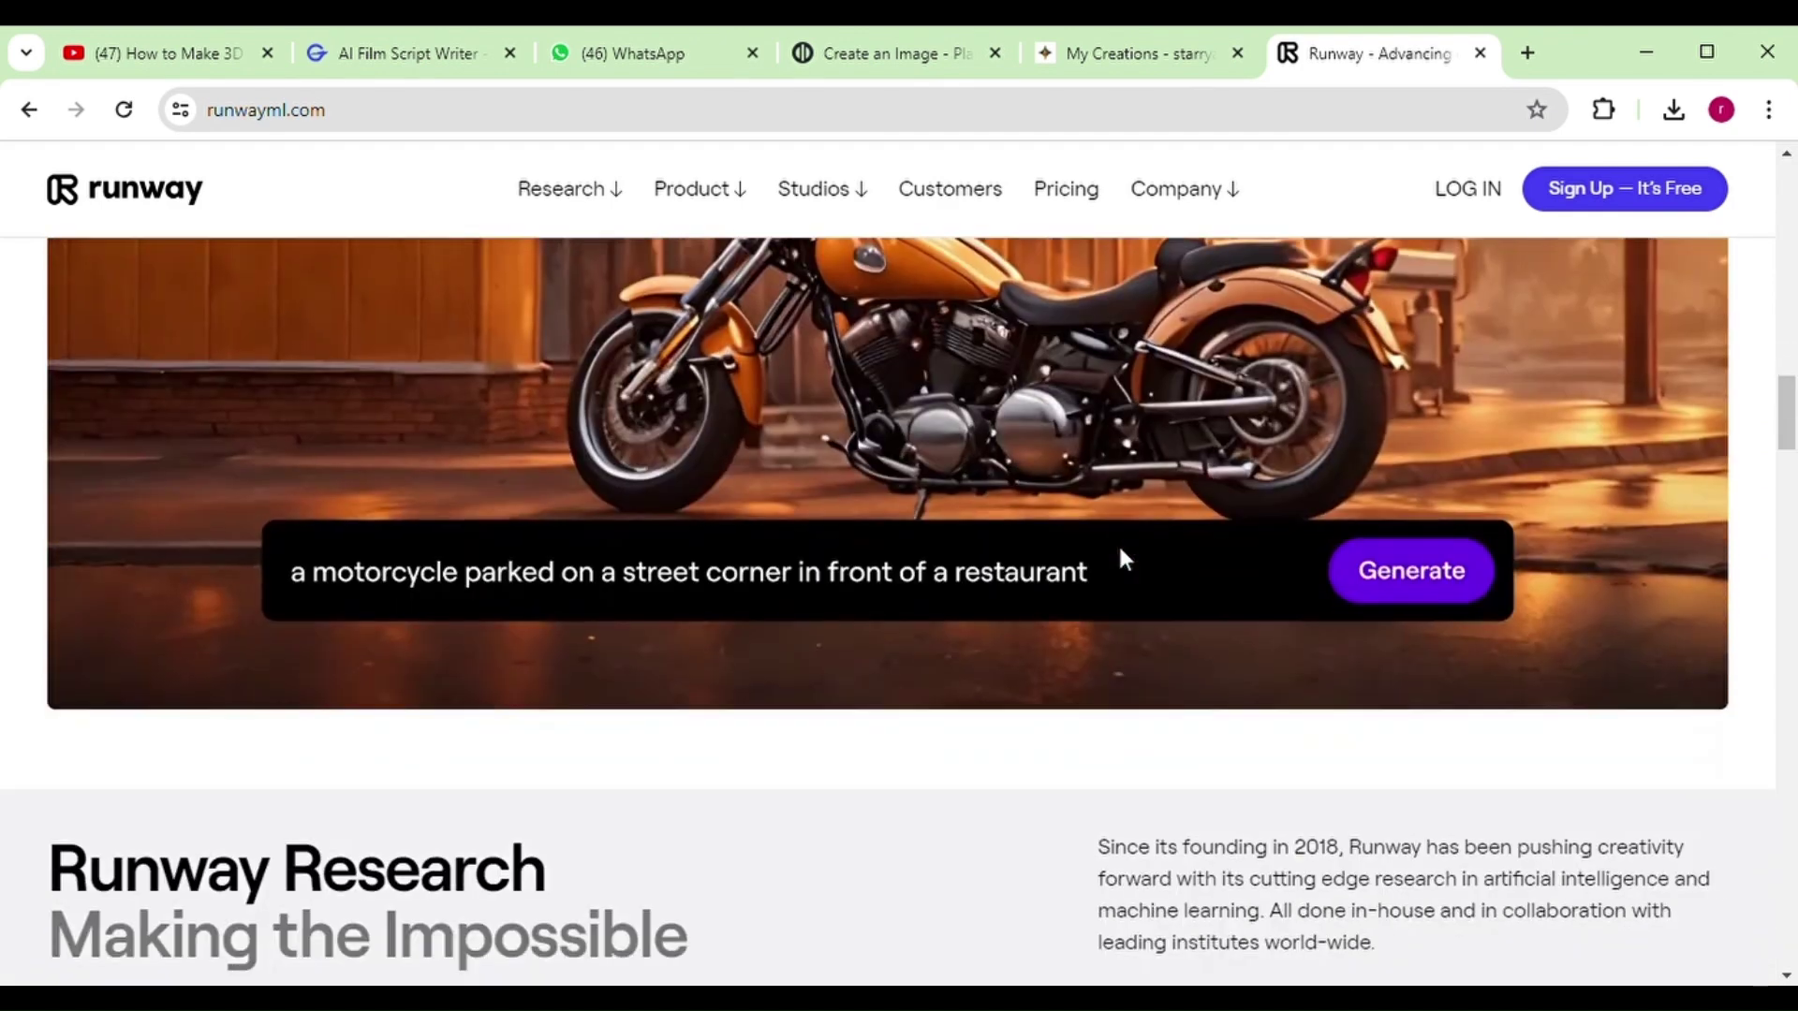
scroll(1132, 560, "down", 4)
scroll(1132, 562, "up", 10)
scroll(1131, 562, "up", 5)
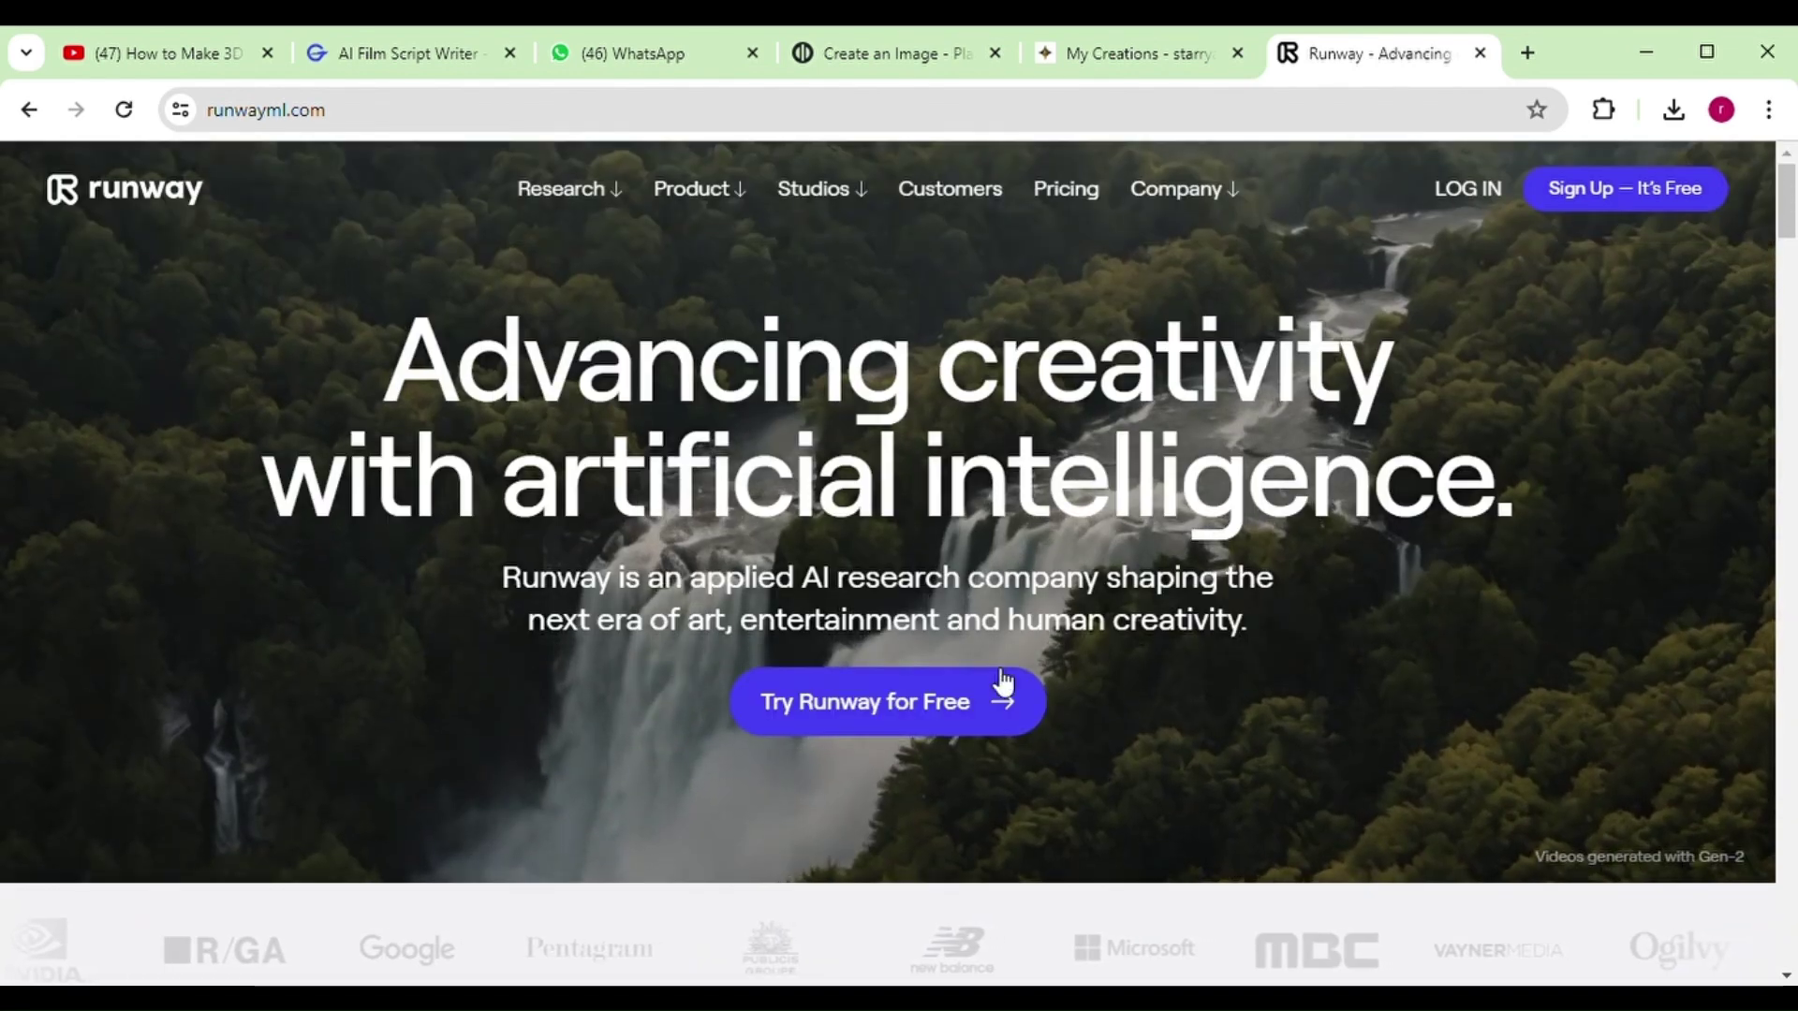
scroll(951, 707, "down", 1)
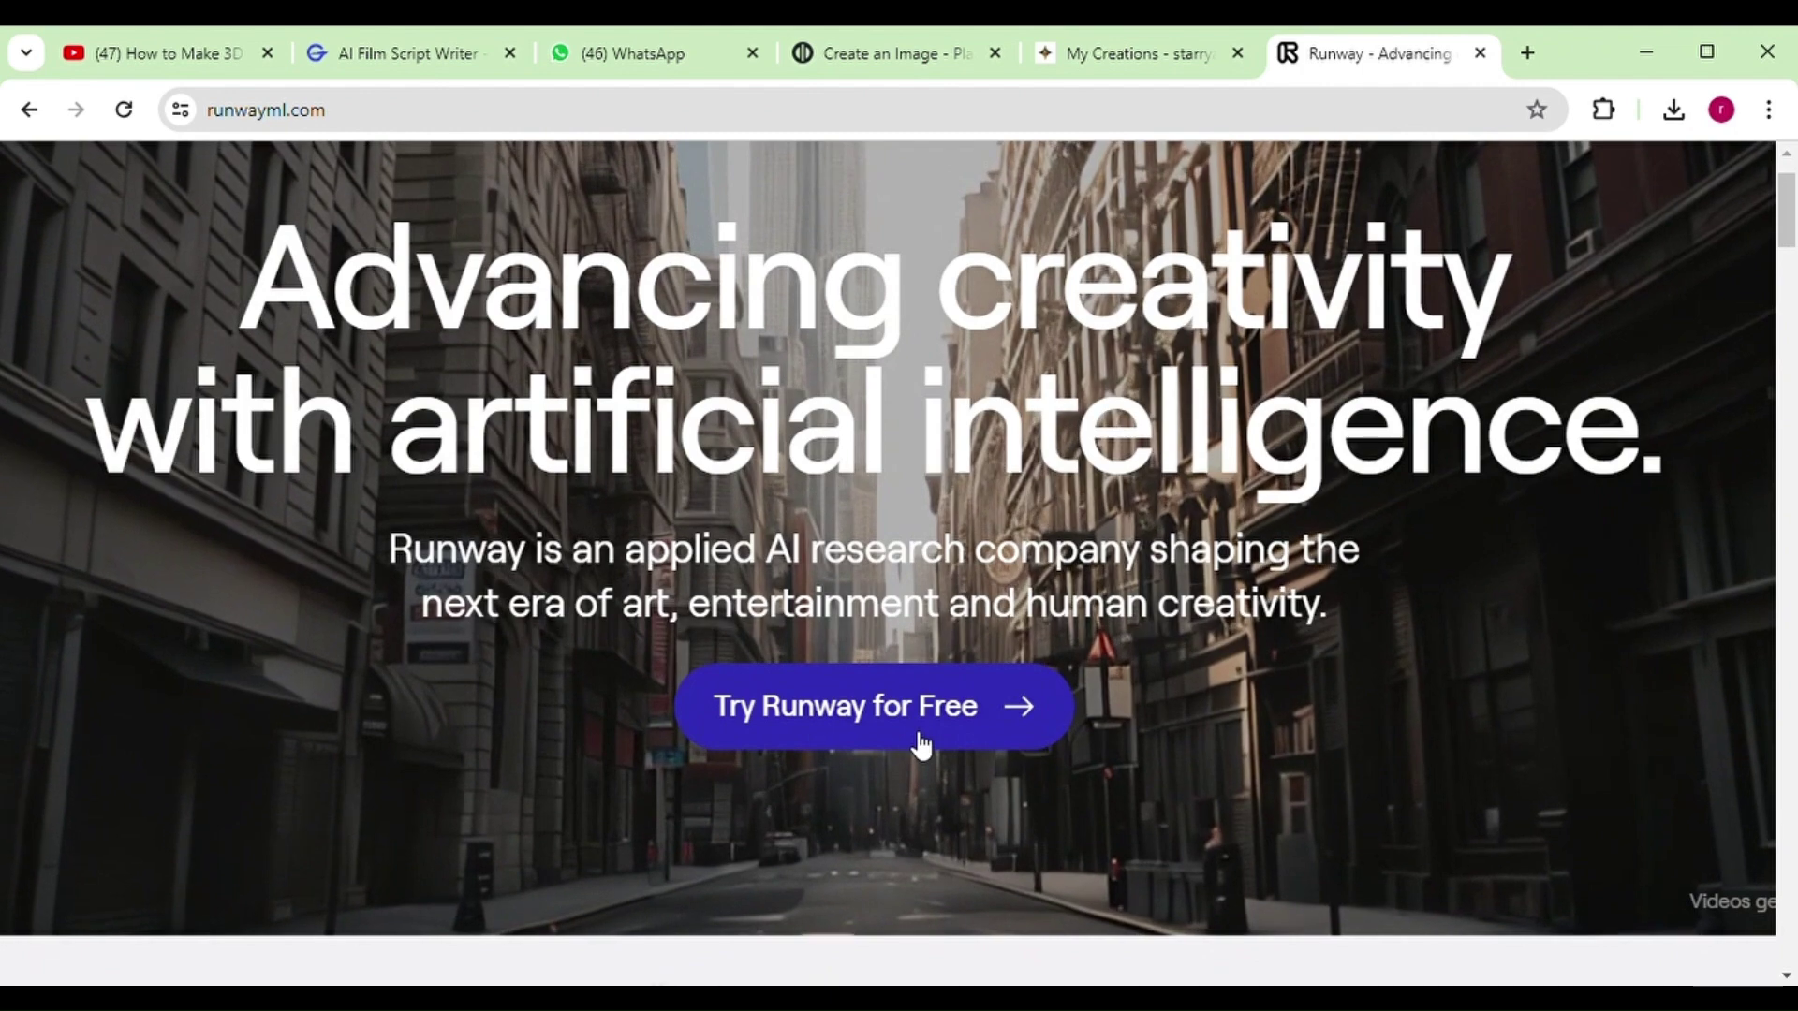
left_click(922, 742)
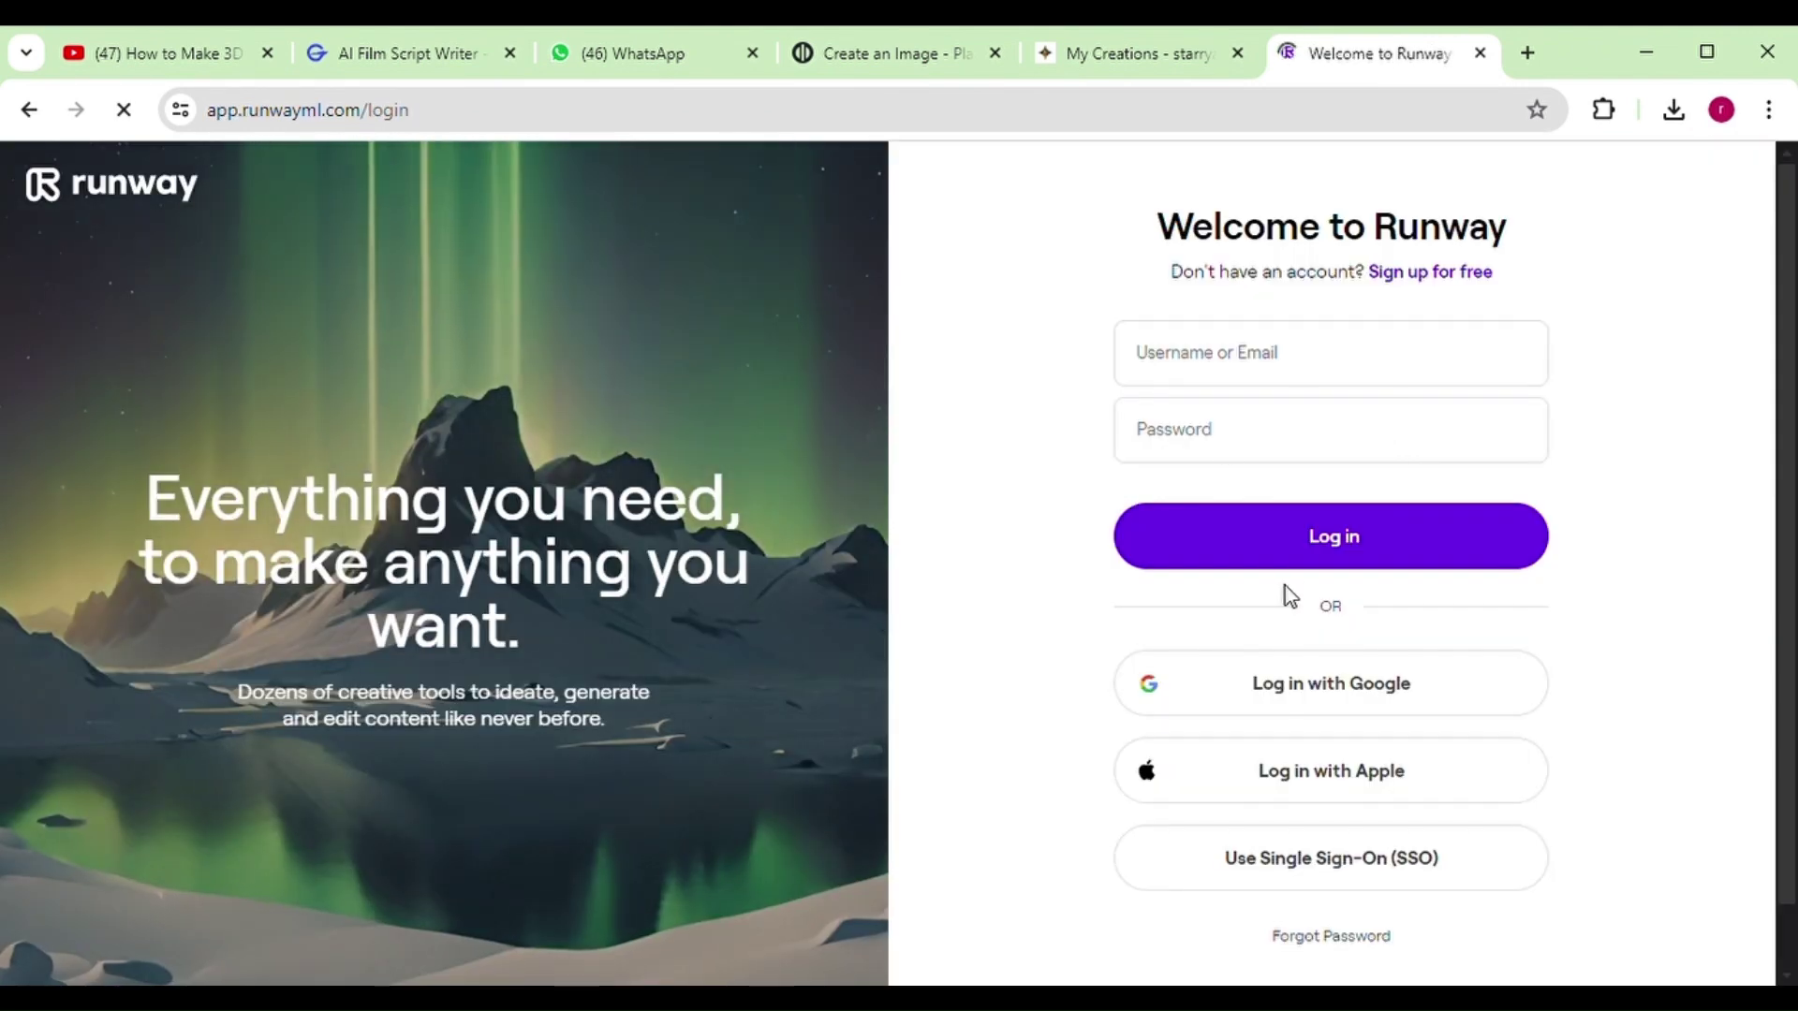
Log in to Runway with a Google account.
left_click(1320, 704)
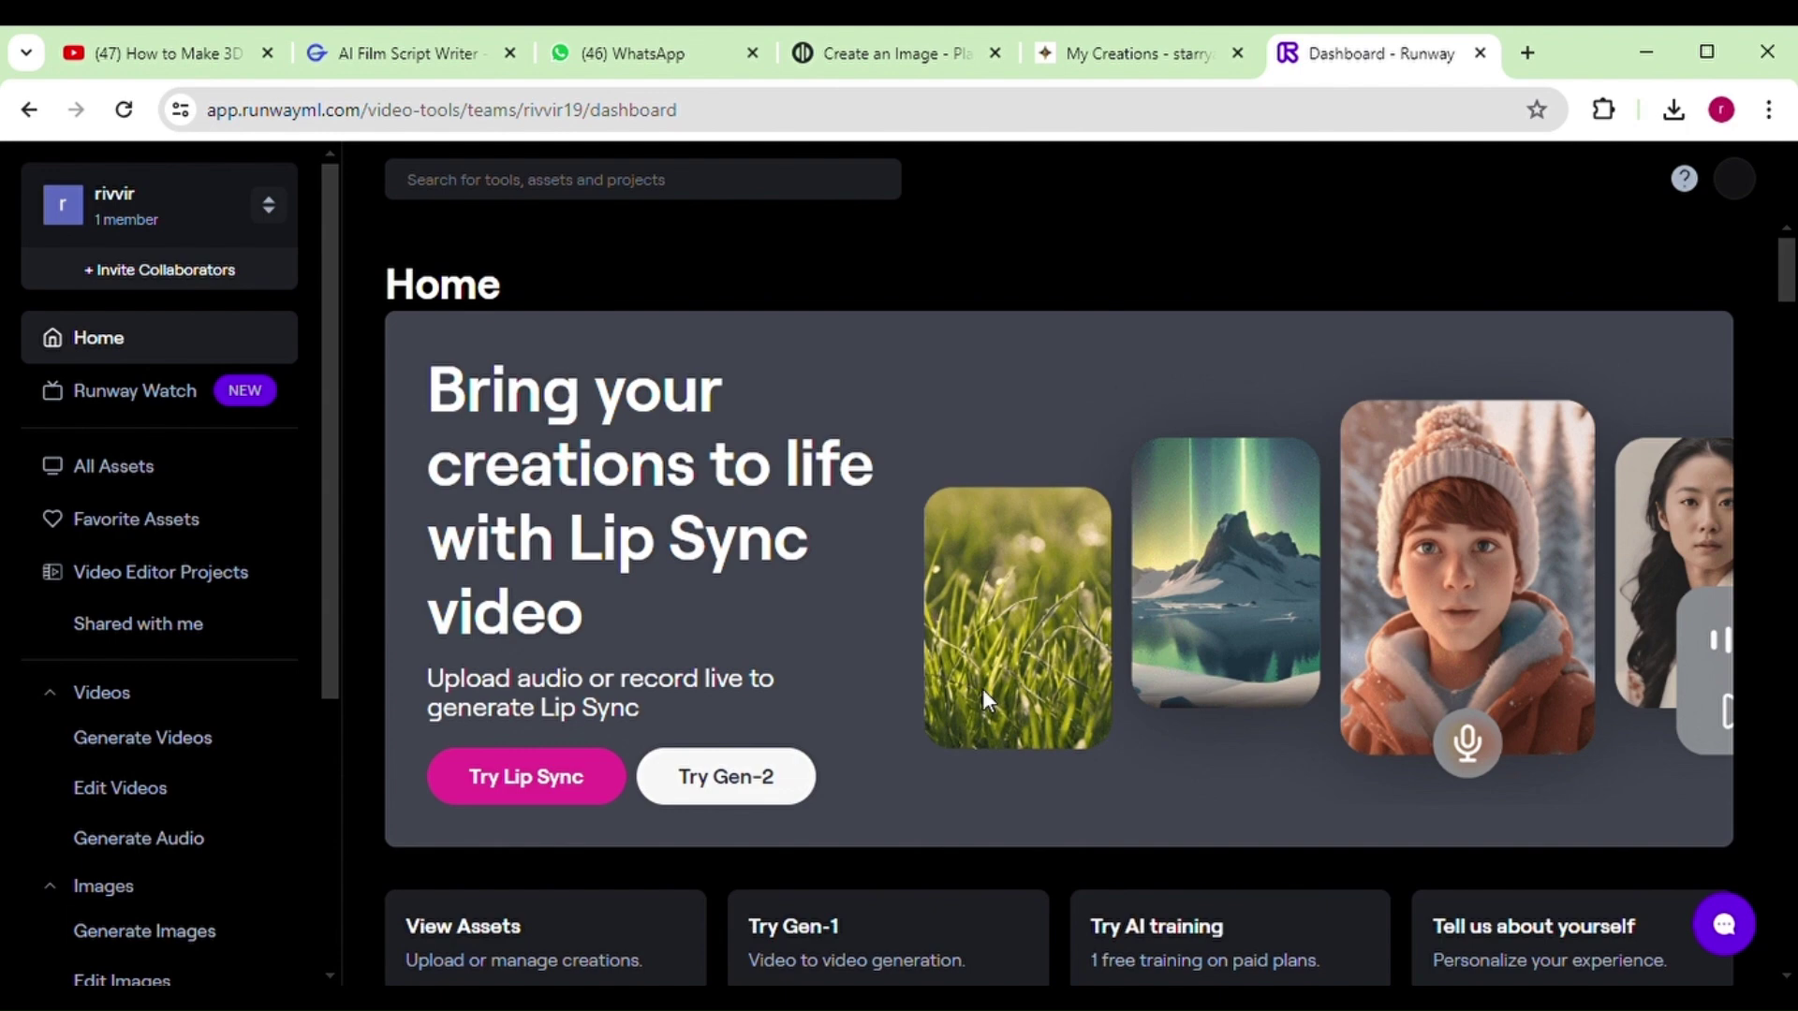
scroll(995, 689, "down", 5)
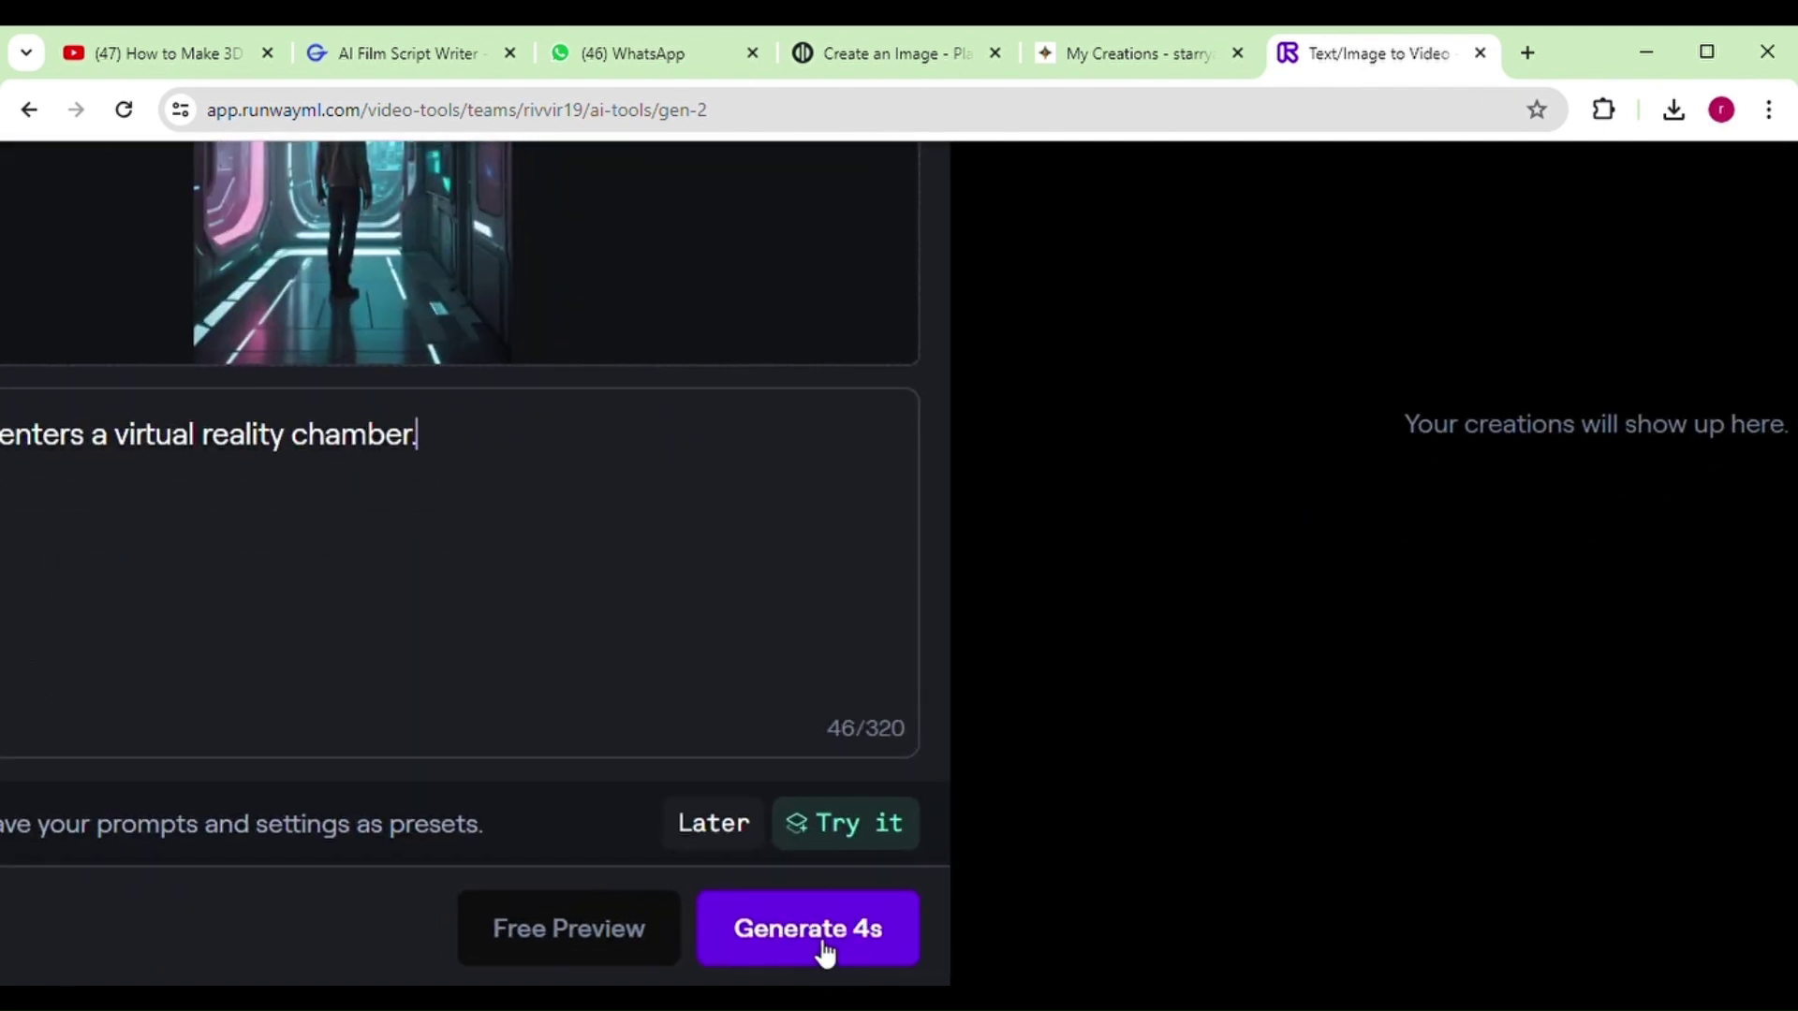
Generate a 4-second Gen-2 clip of the young man entering the chamber and play it.
left_click(800, 941)
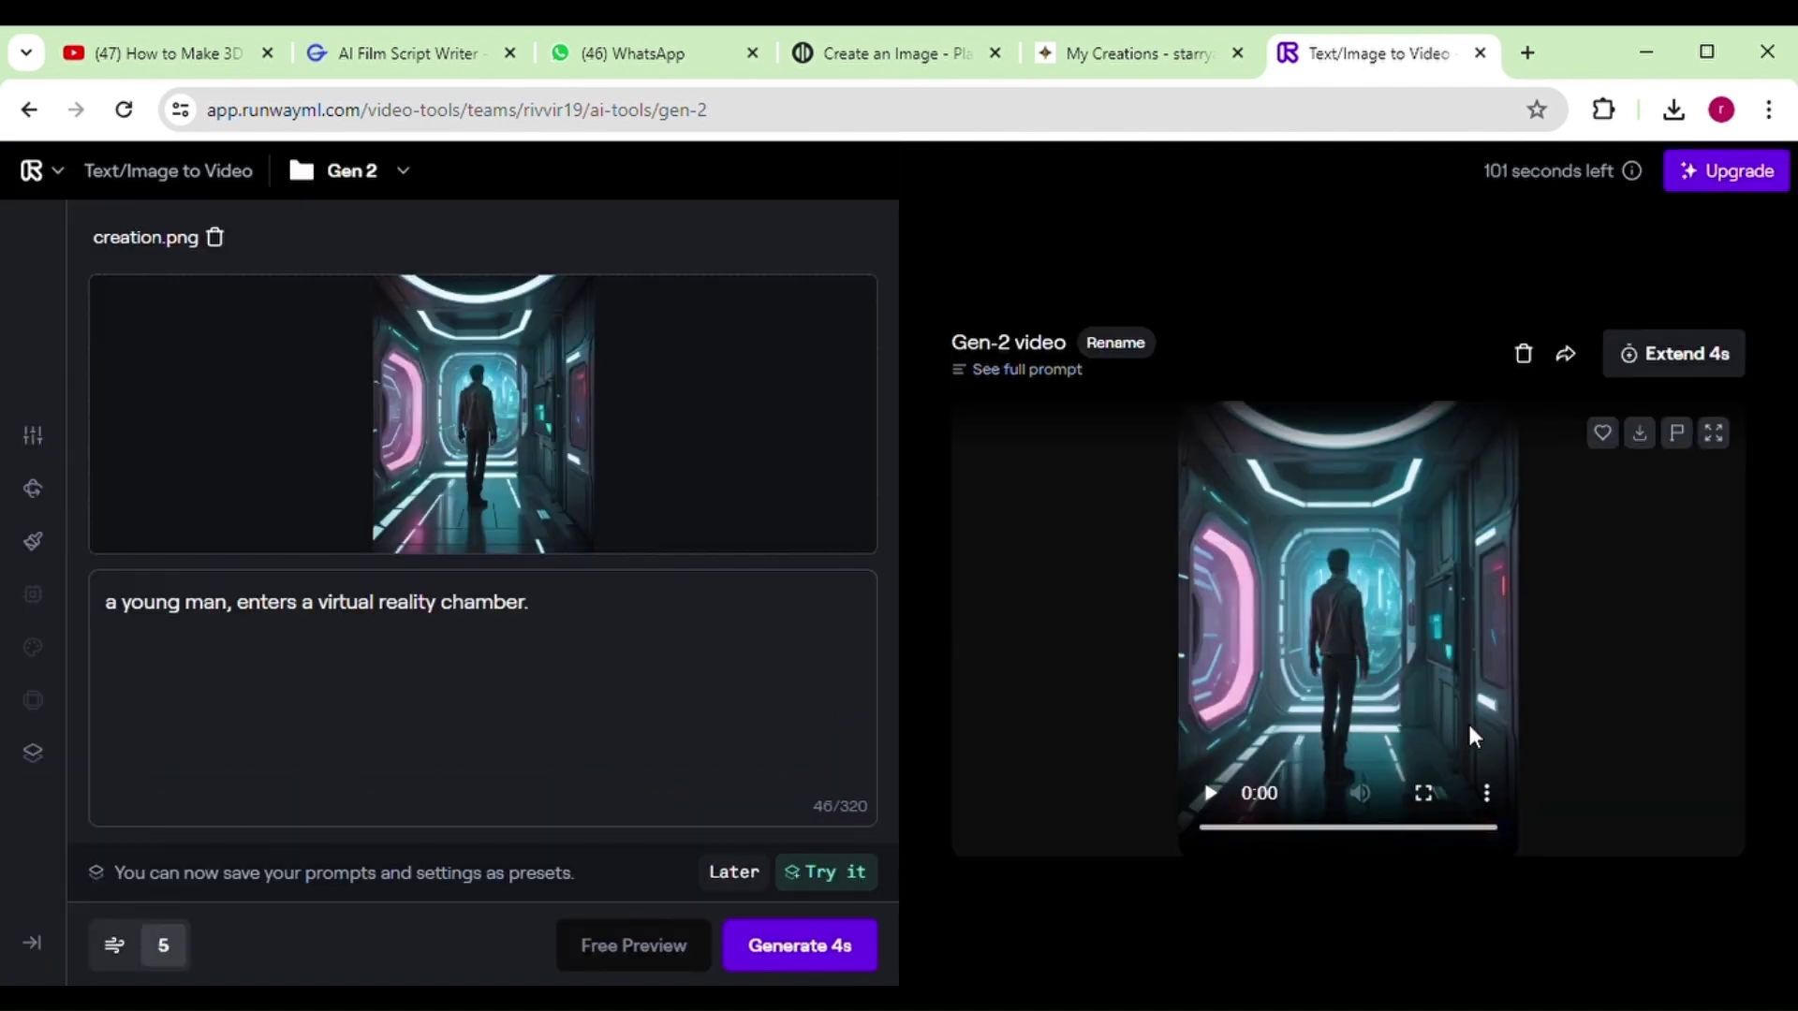
left_click(1209, 793)
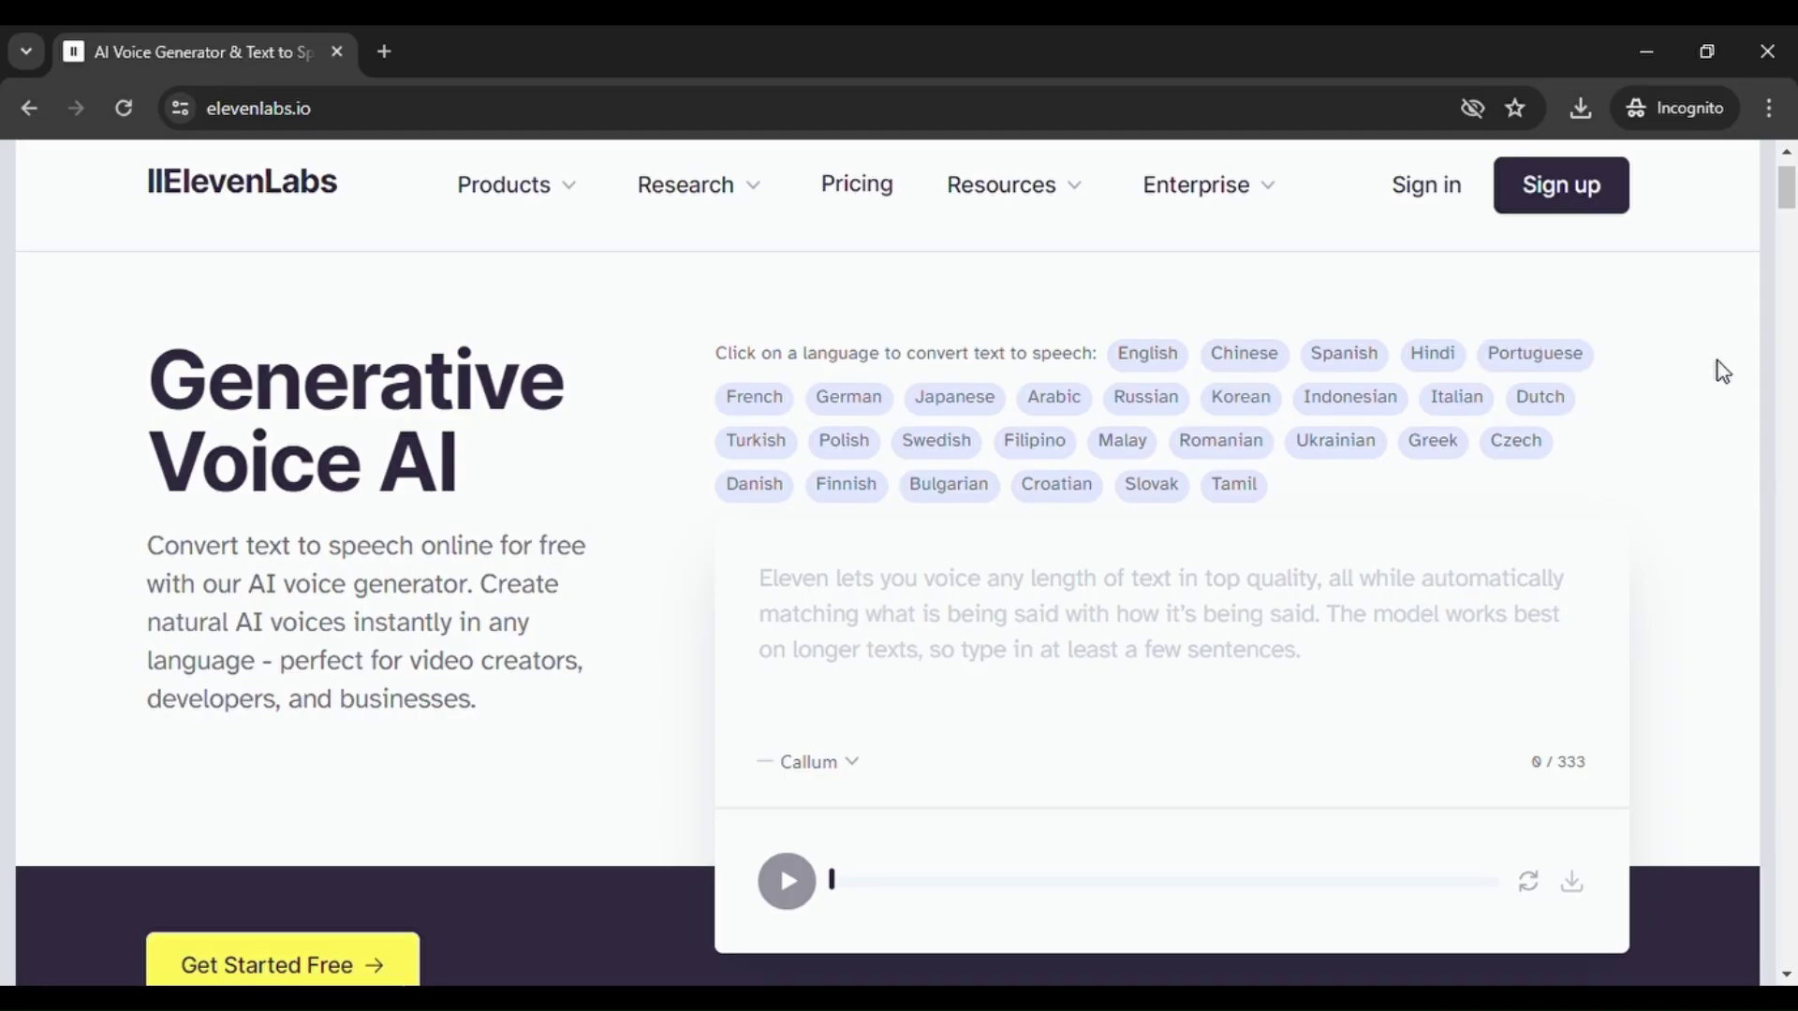
Scroll elevenlabs.io and browse the list of narration voices.
scroll(1498, 418, "up", 5)
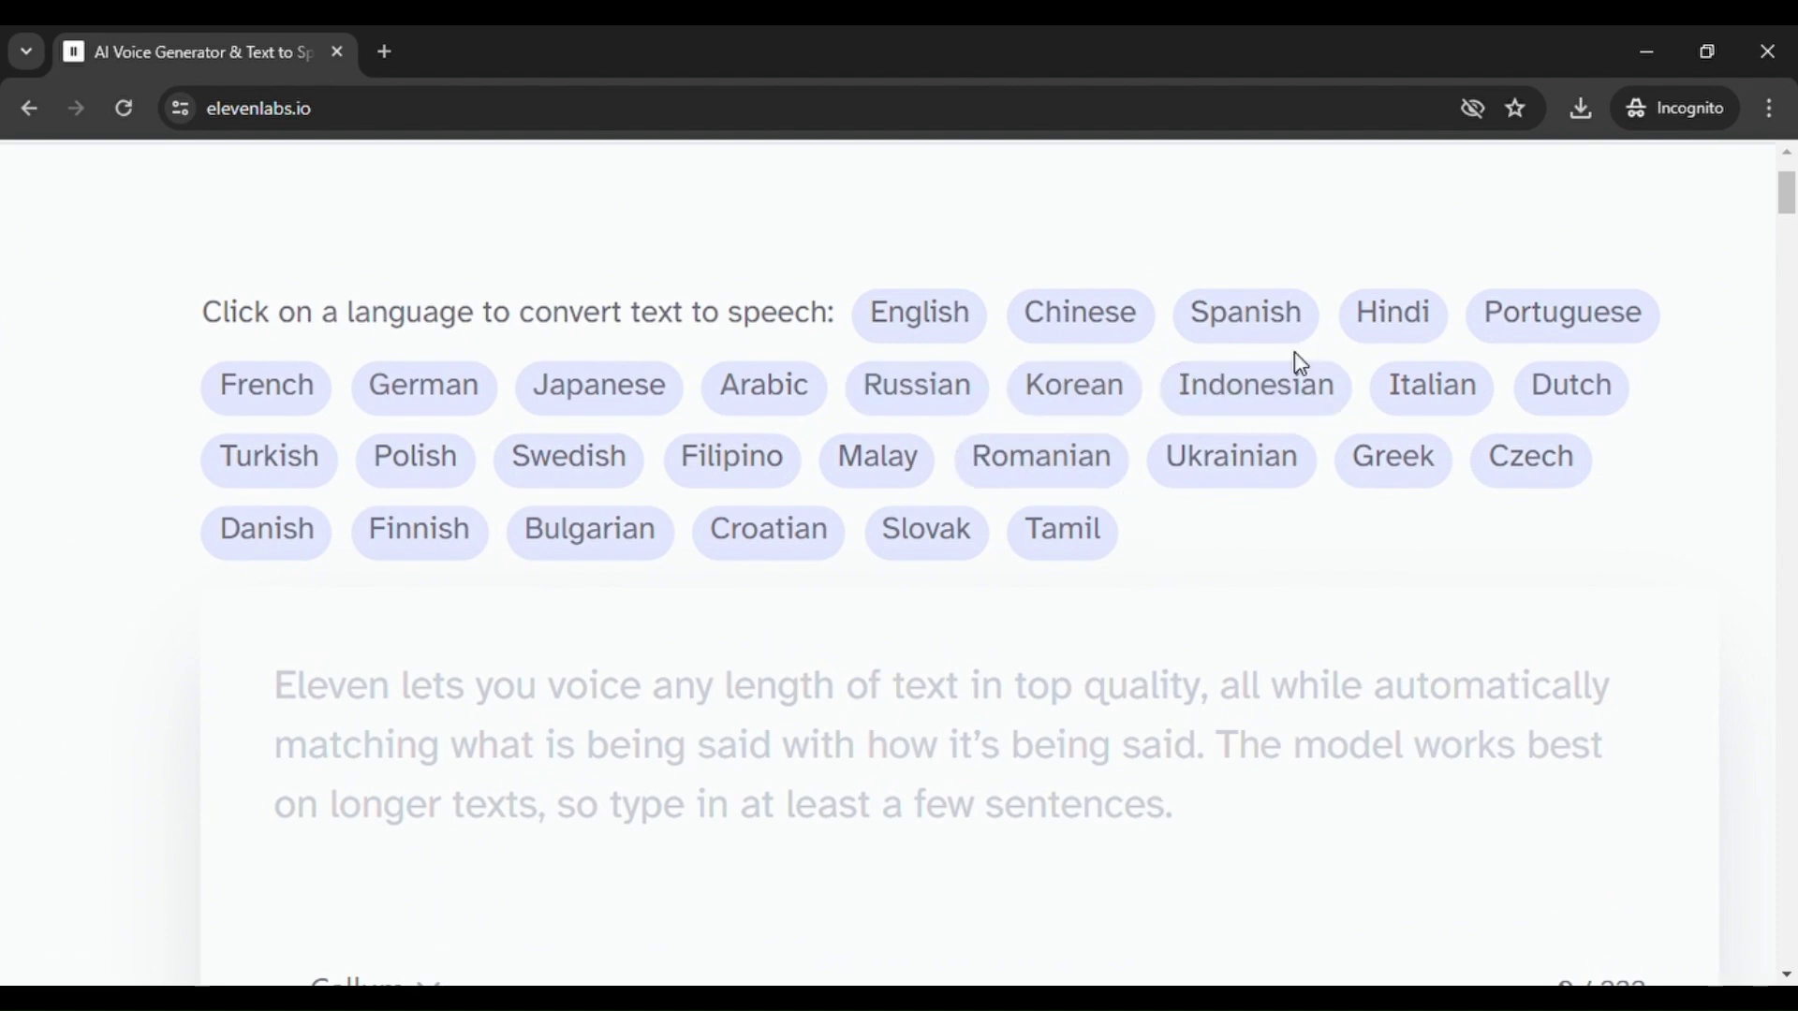
scroll(974, 634, "down", 5)
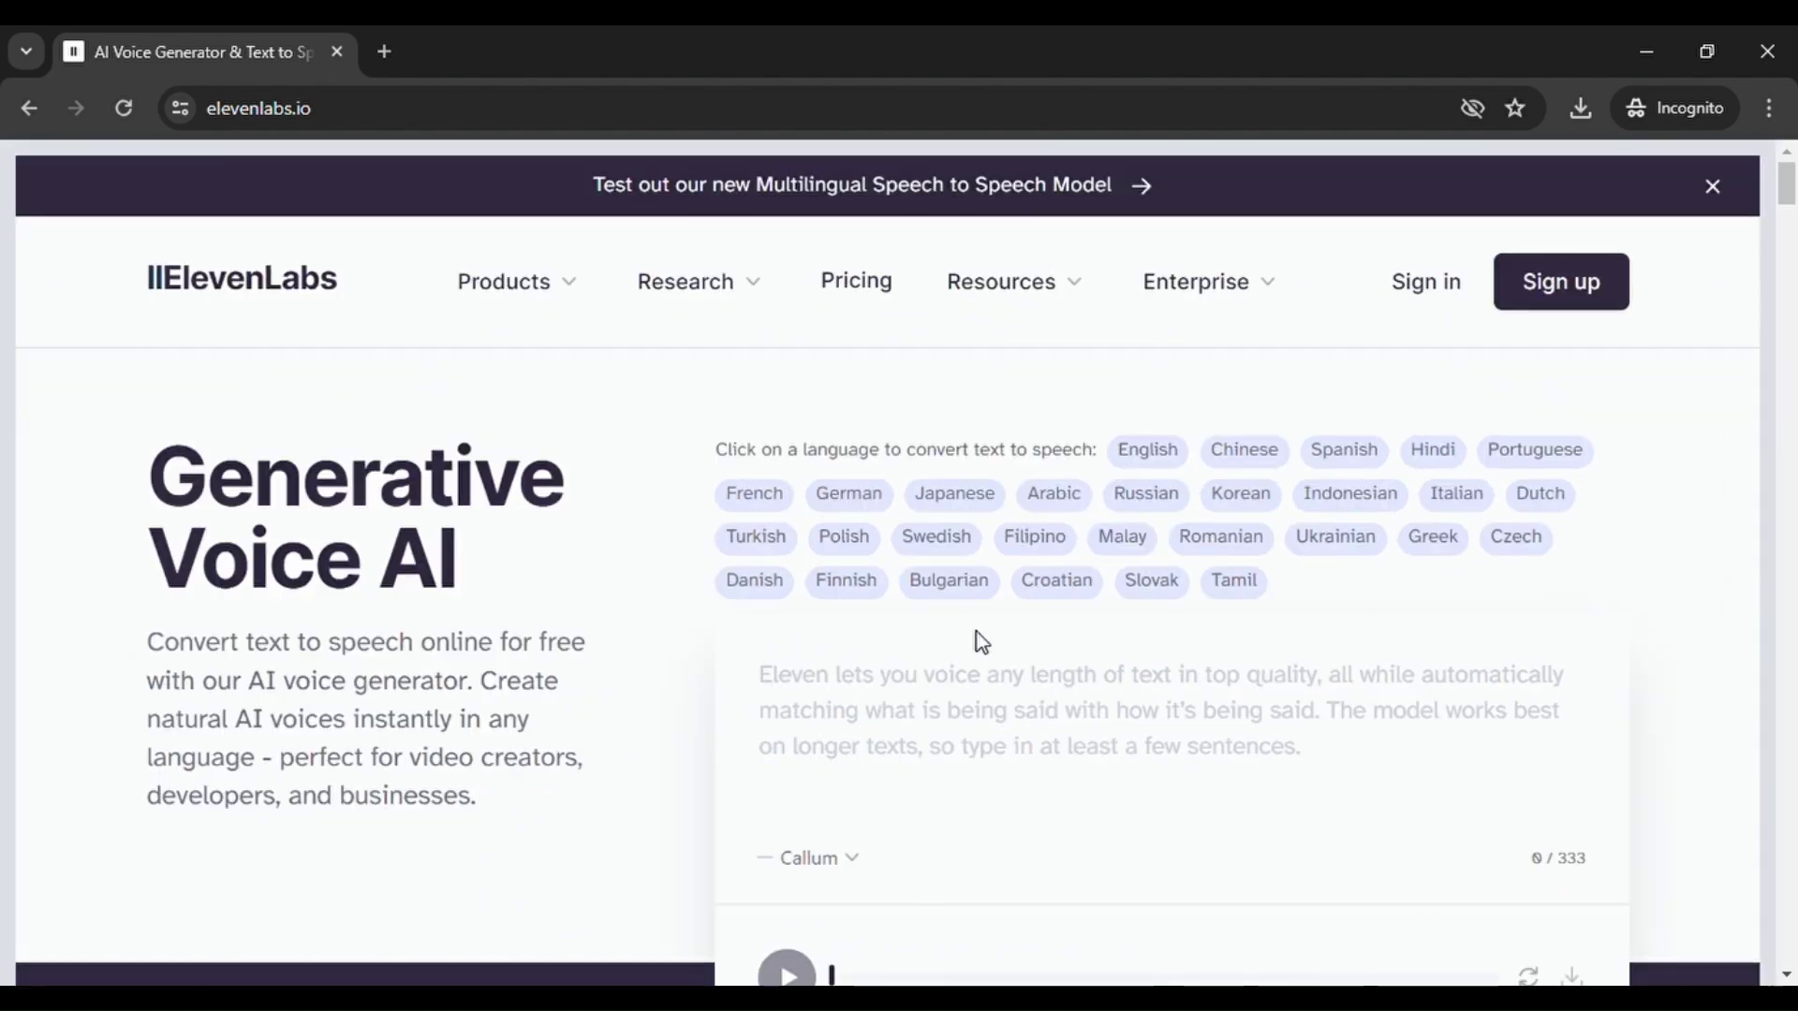
scroll(887, 763, "up", 3)
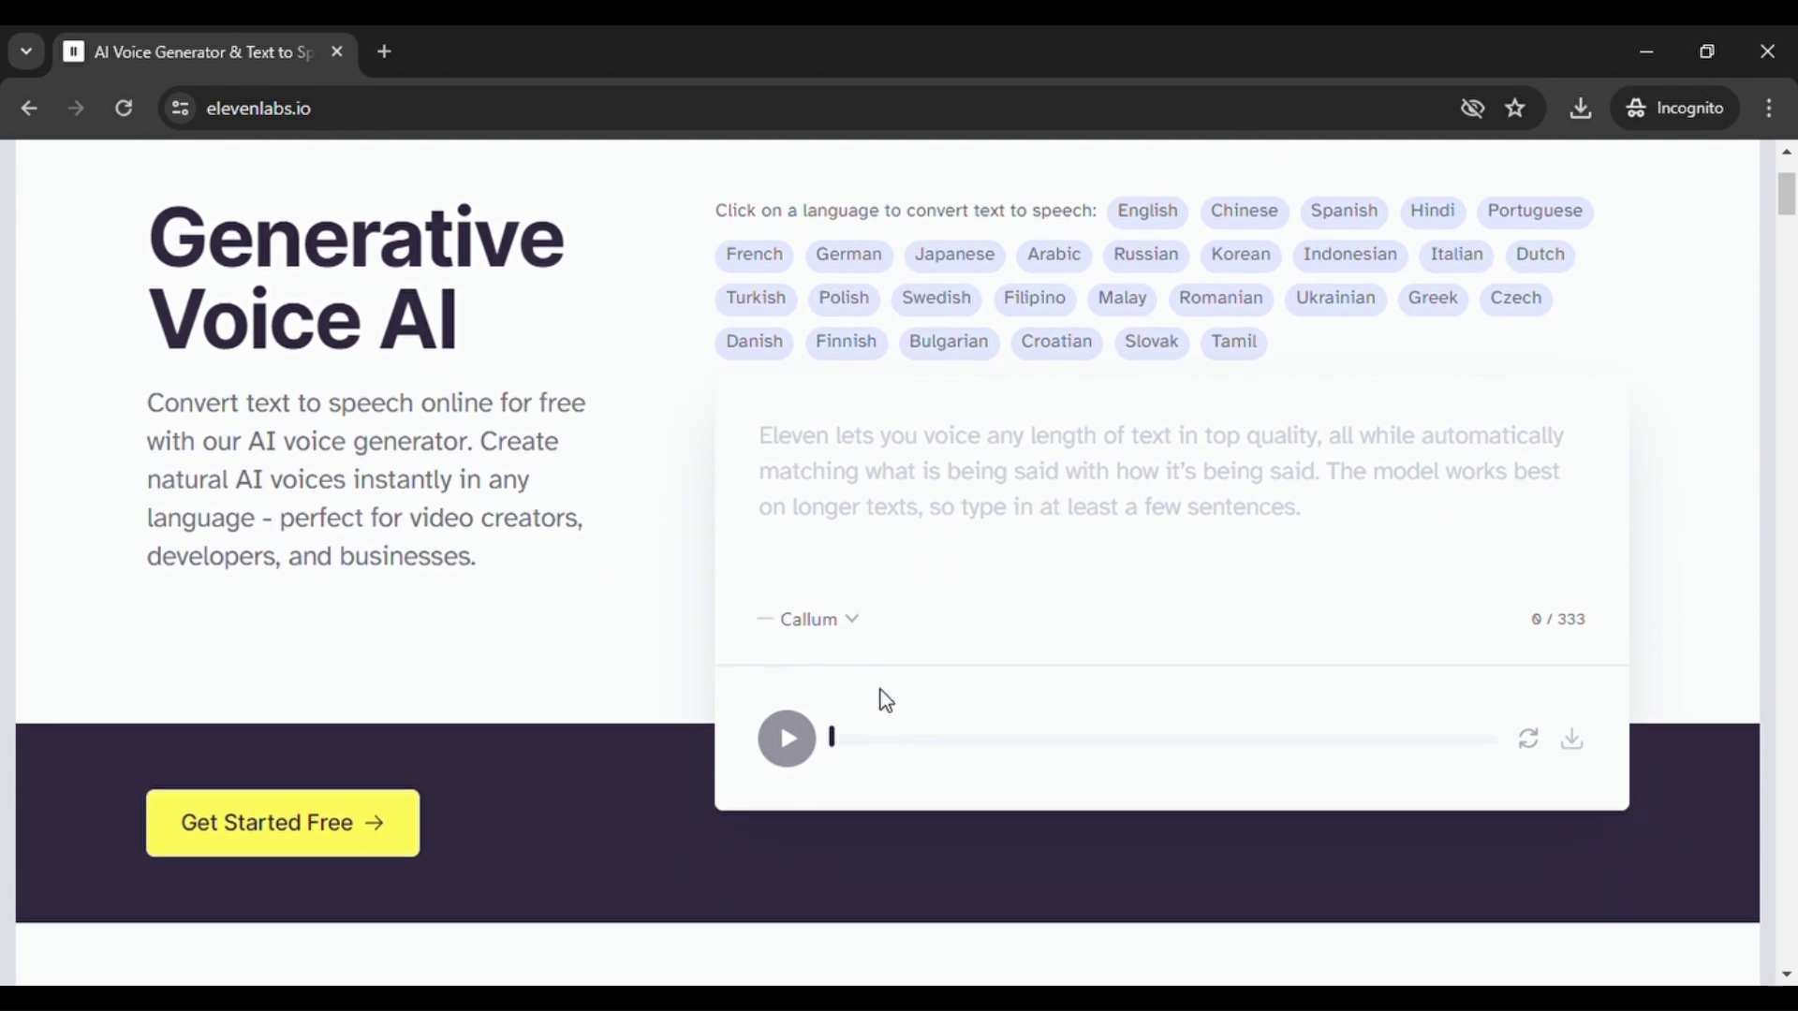
left_click(850, 626)
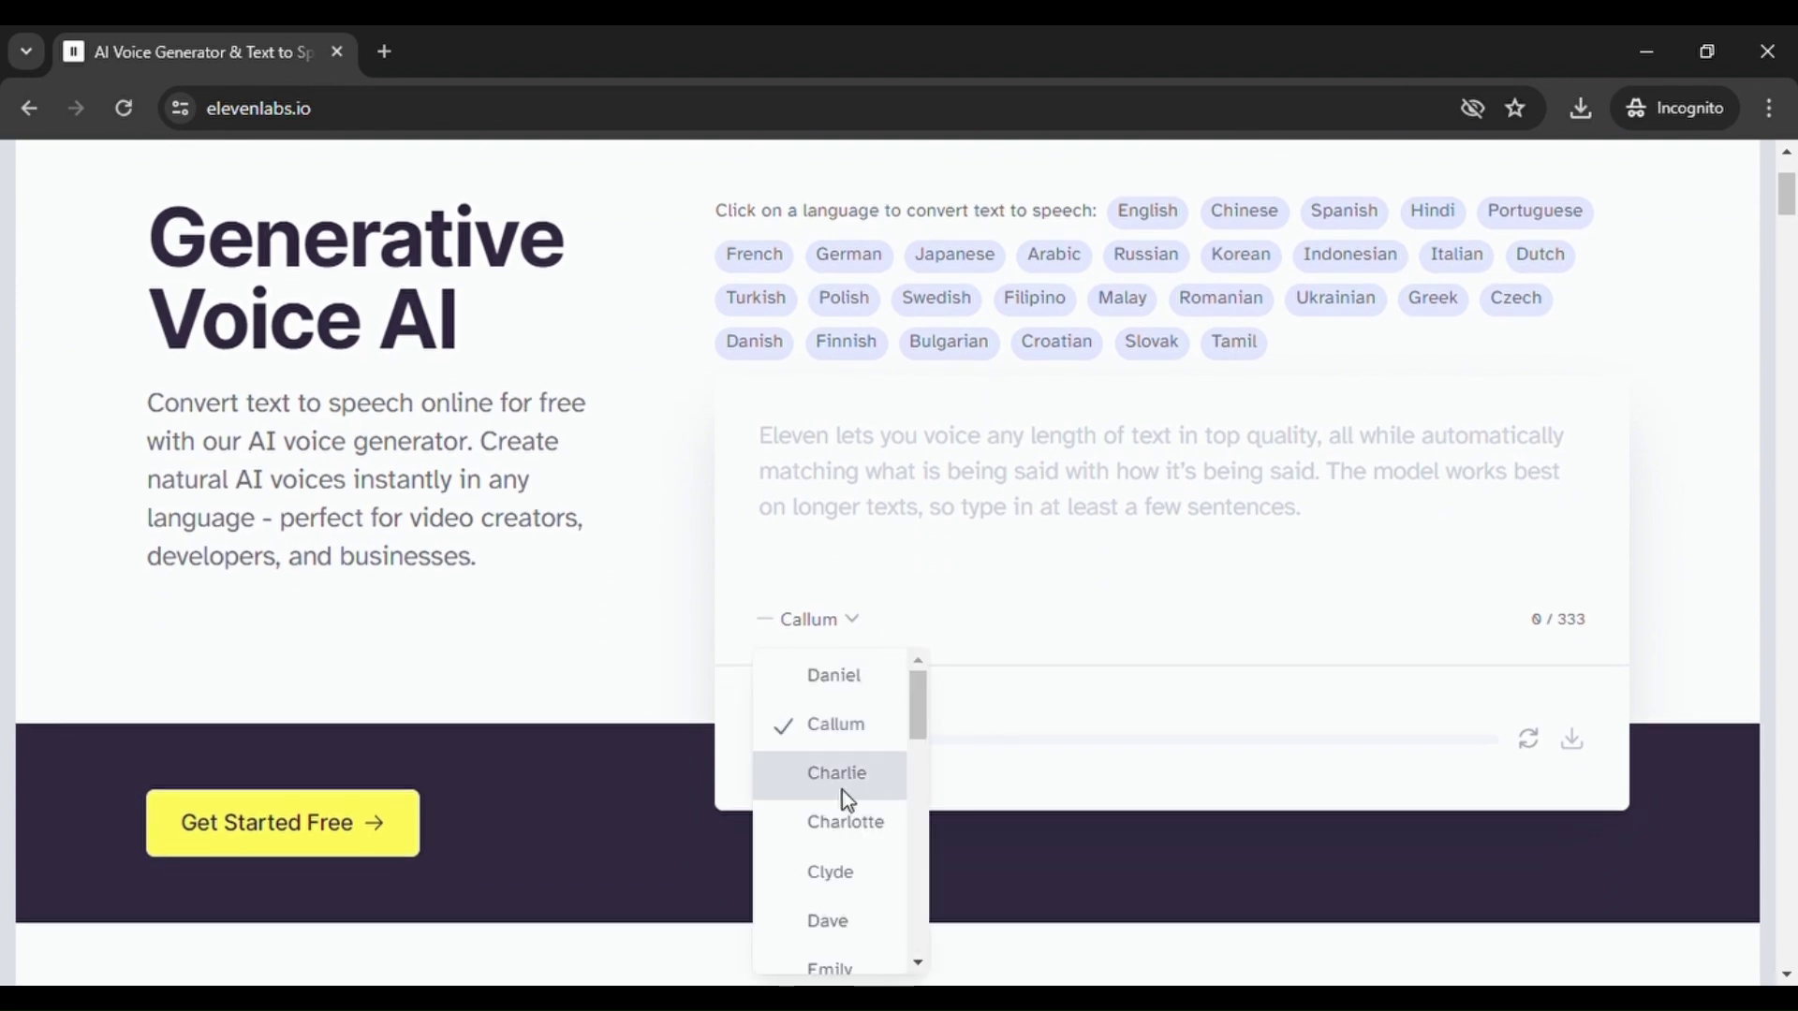
scroll(841, 789, "up", 3)
scroll(828, 814, "down", 2)
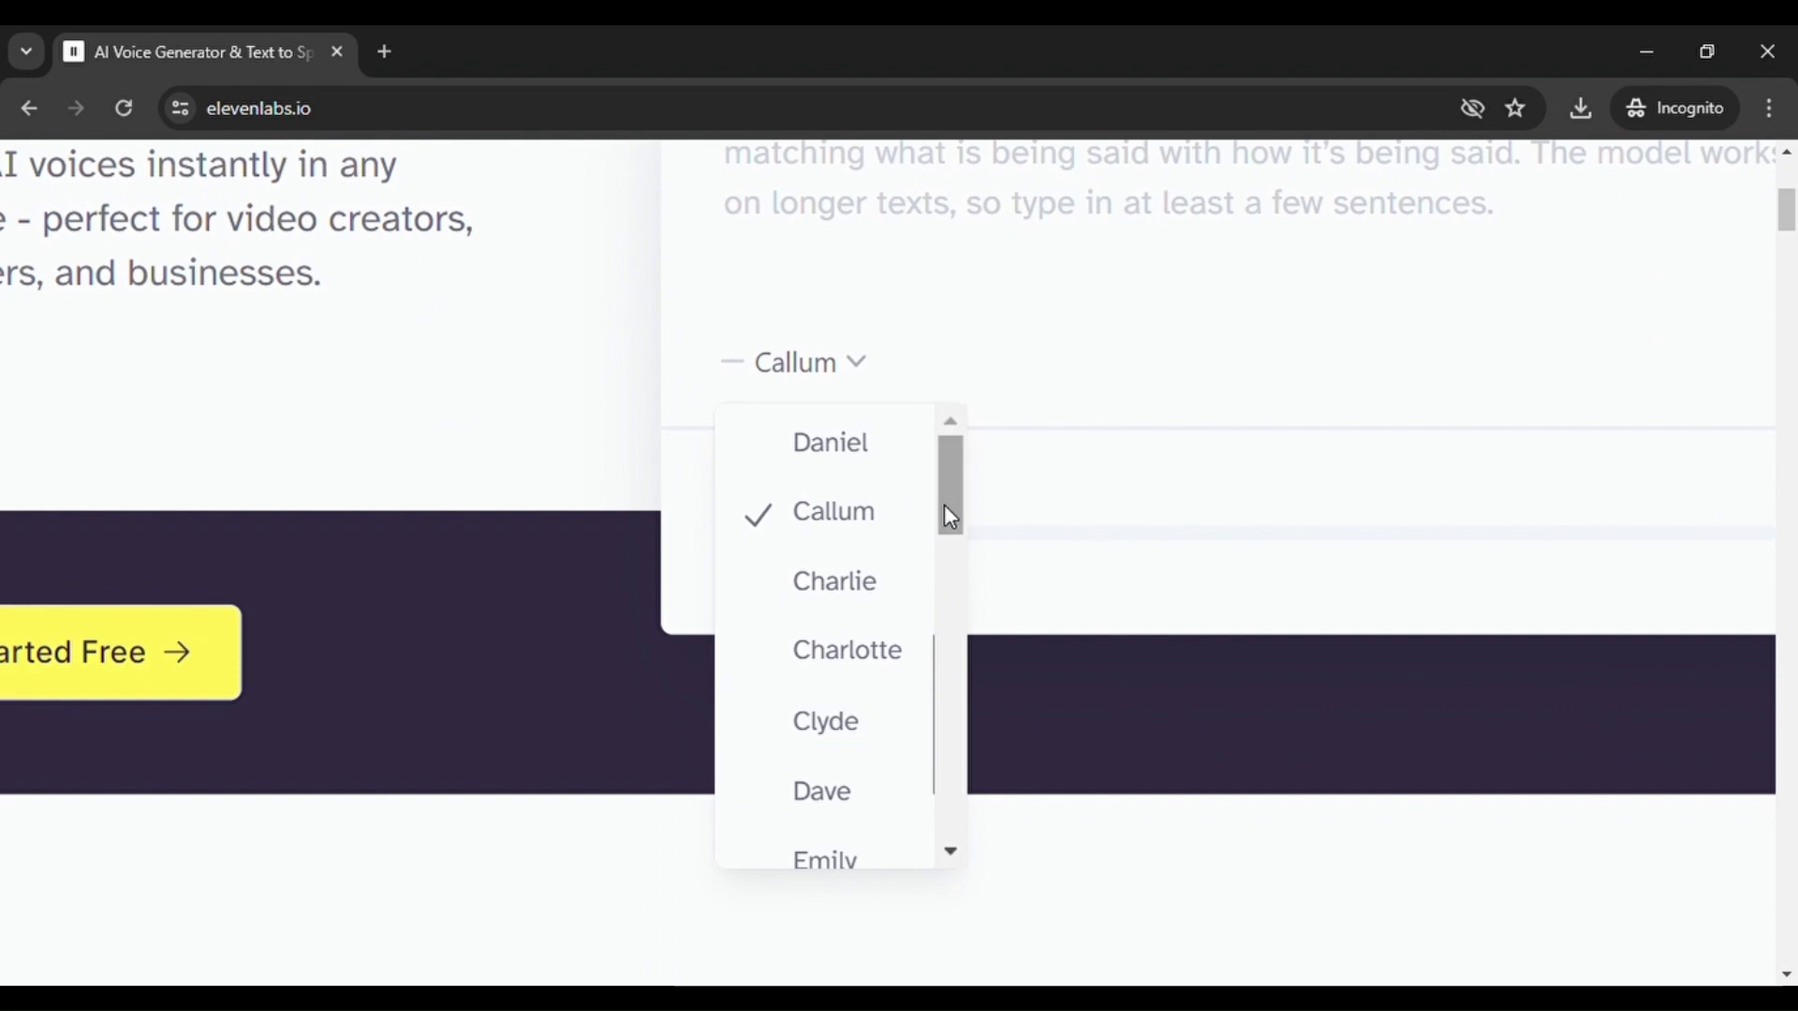
left_click_drag(945, 505, 940, 824)
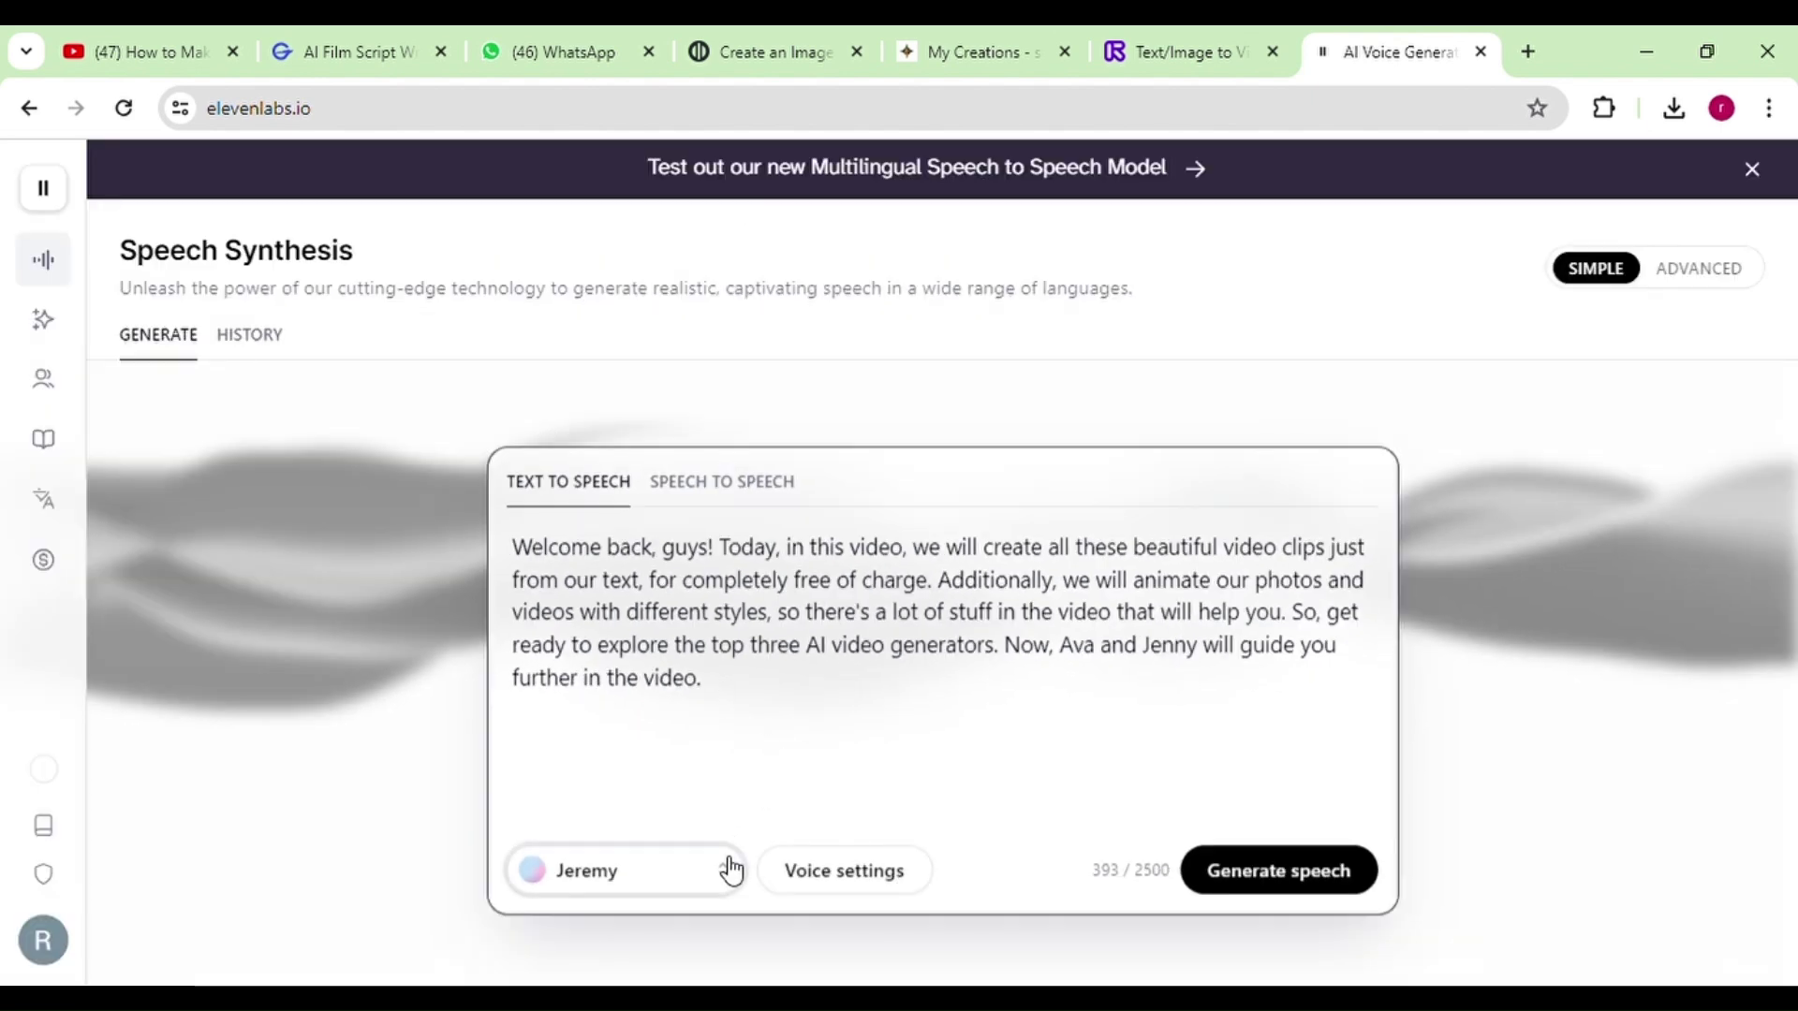
Preview the bell23, Alice, Brian and Chris voices.
left_click(731, 870)
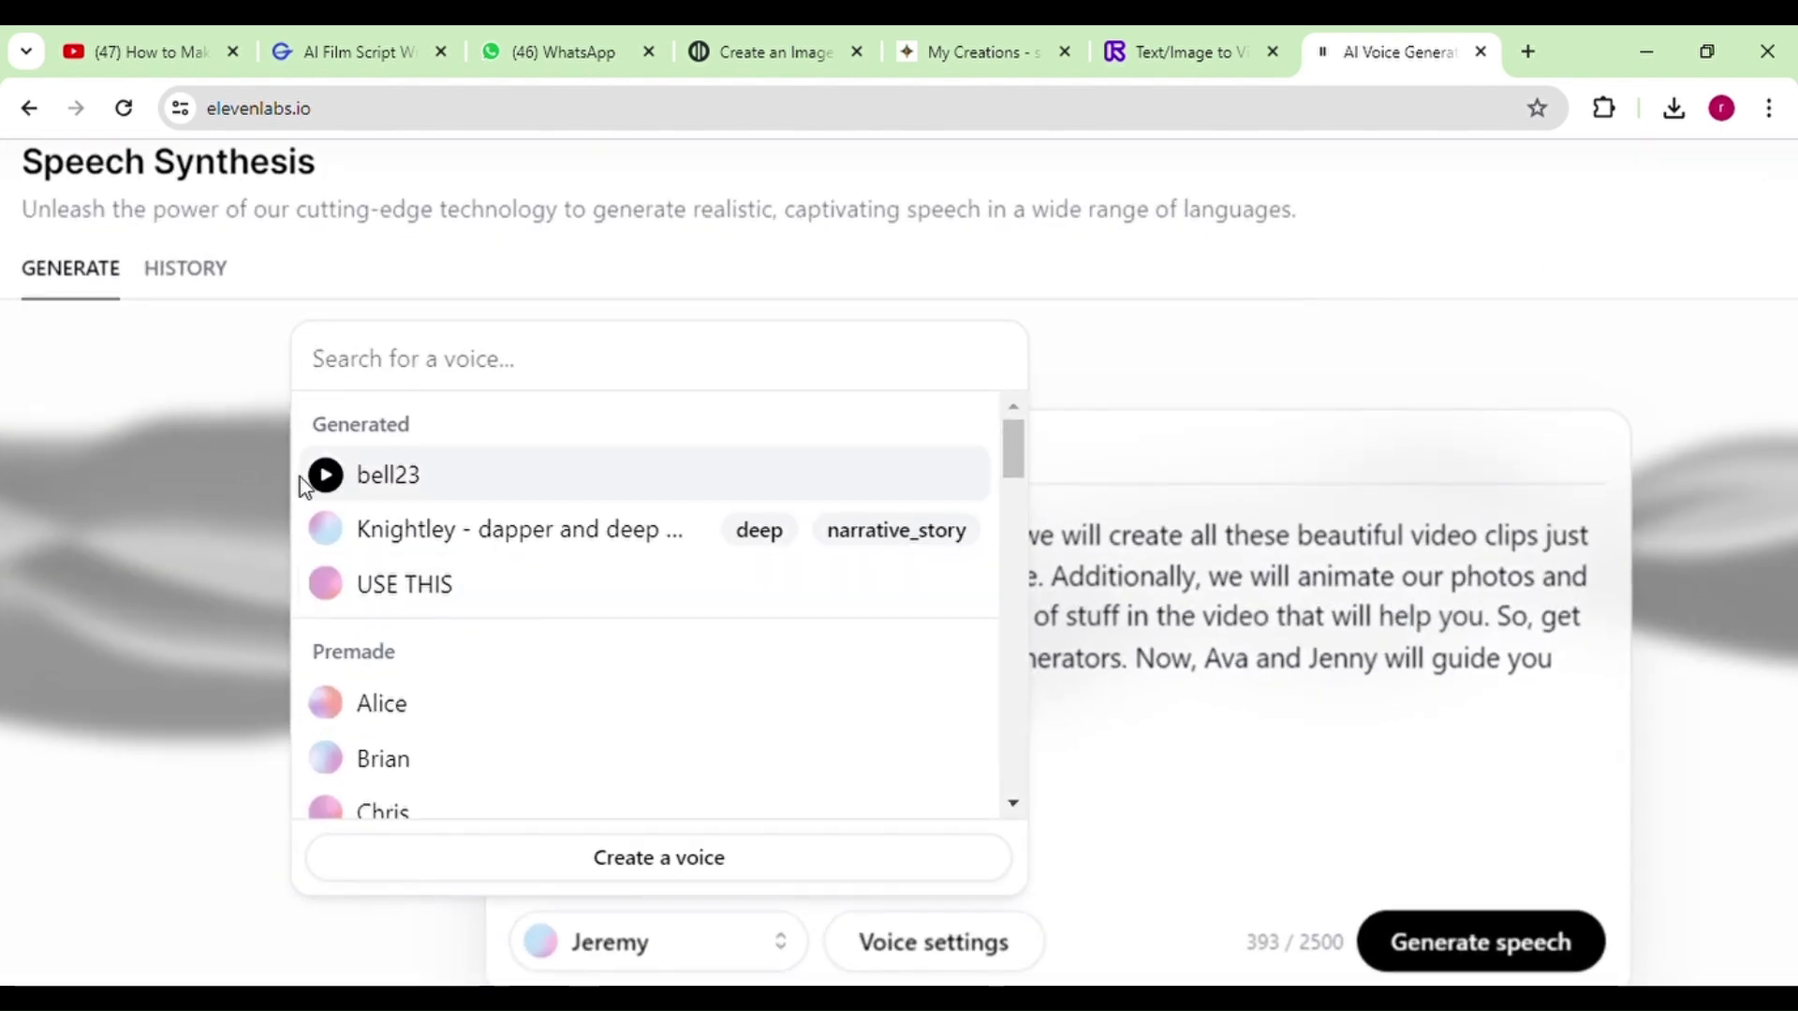
left_click(326, 477)
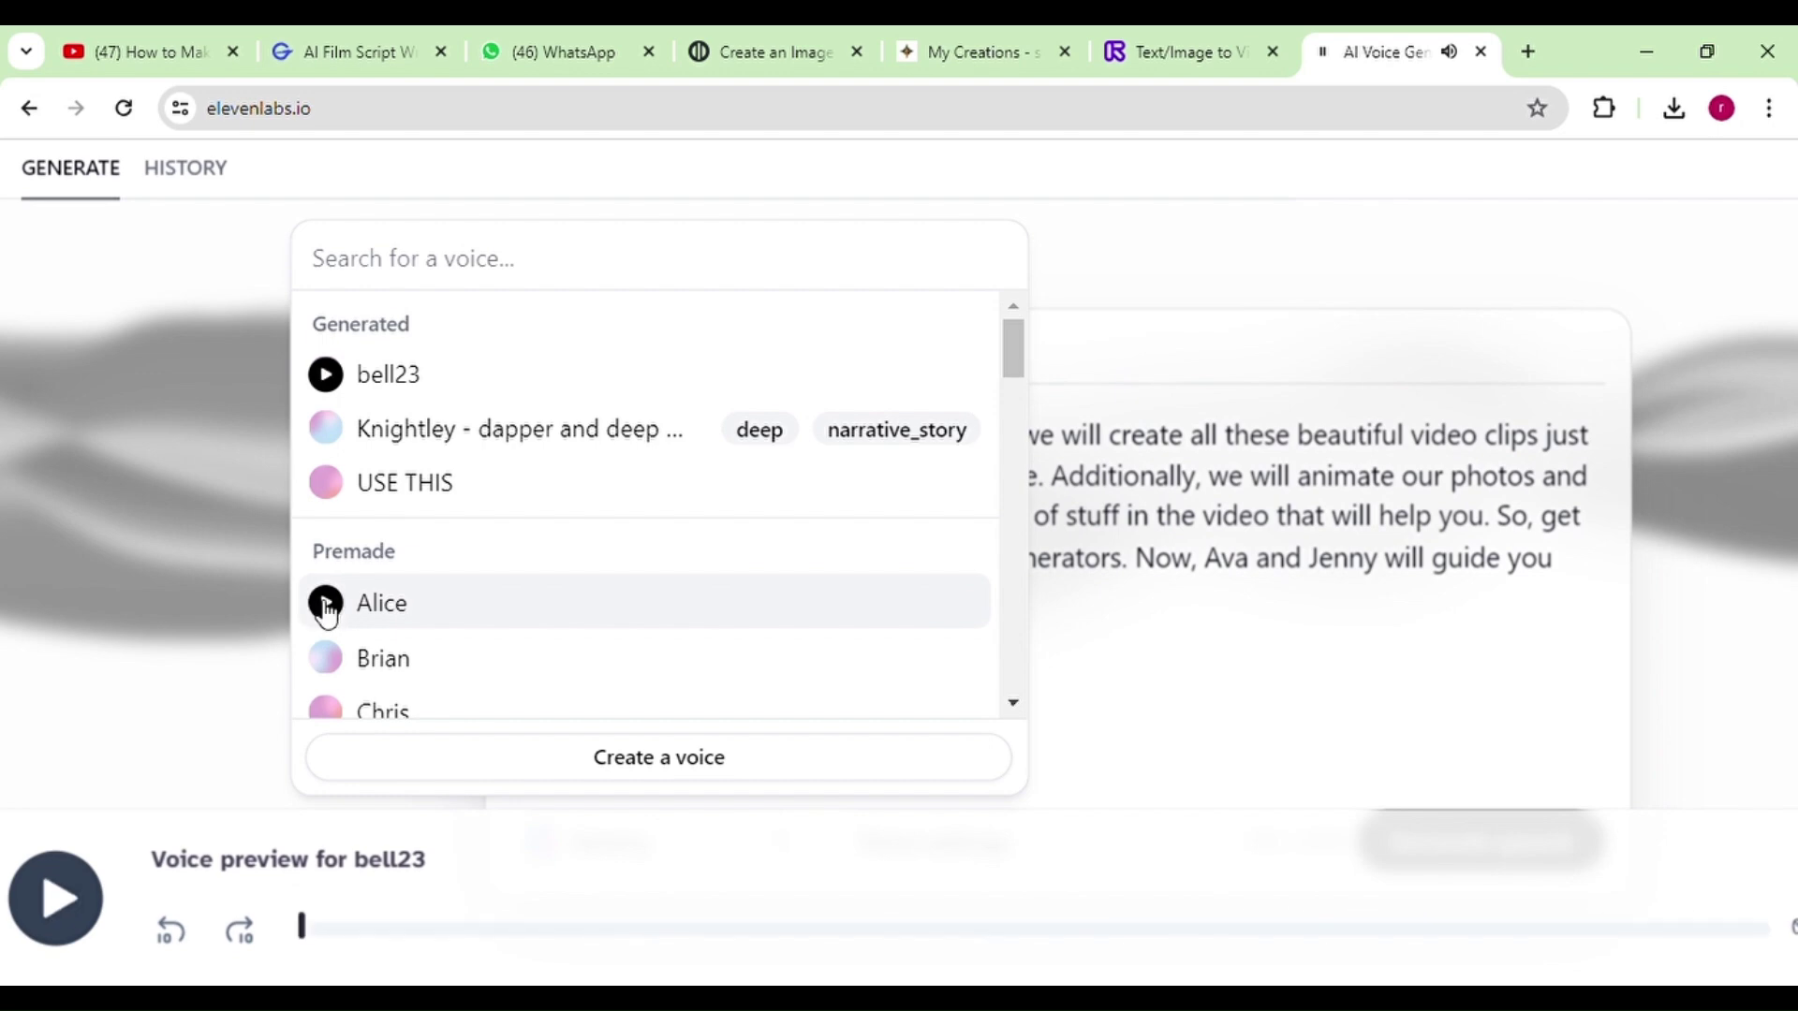
left_click(327, 604)
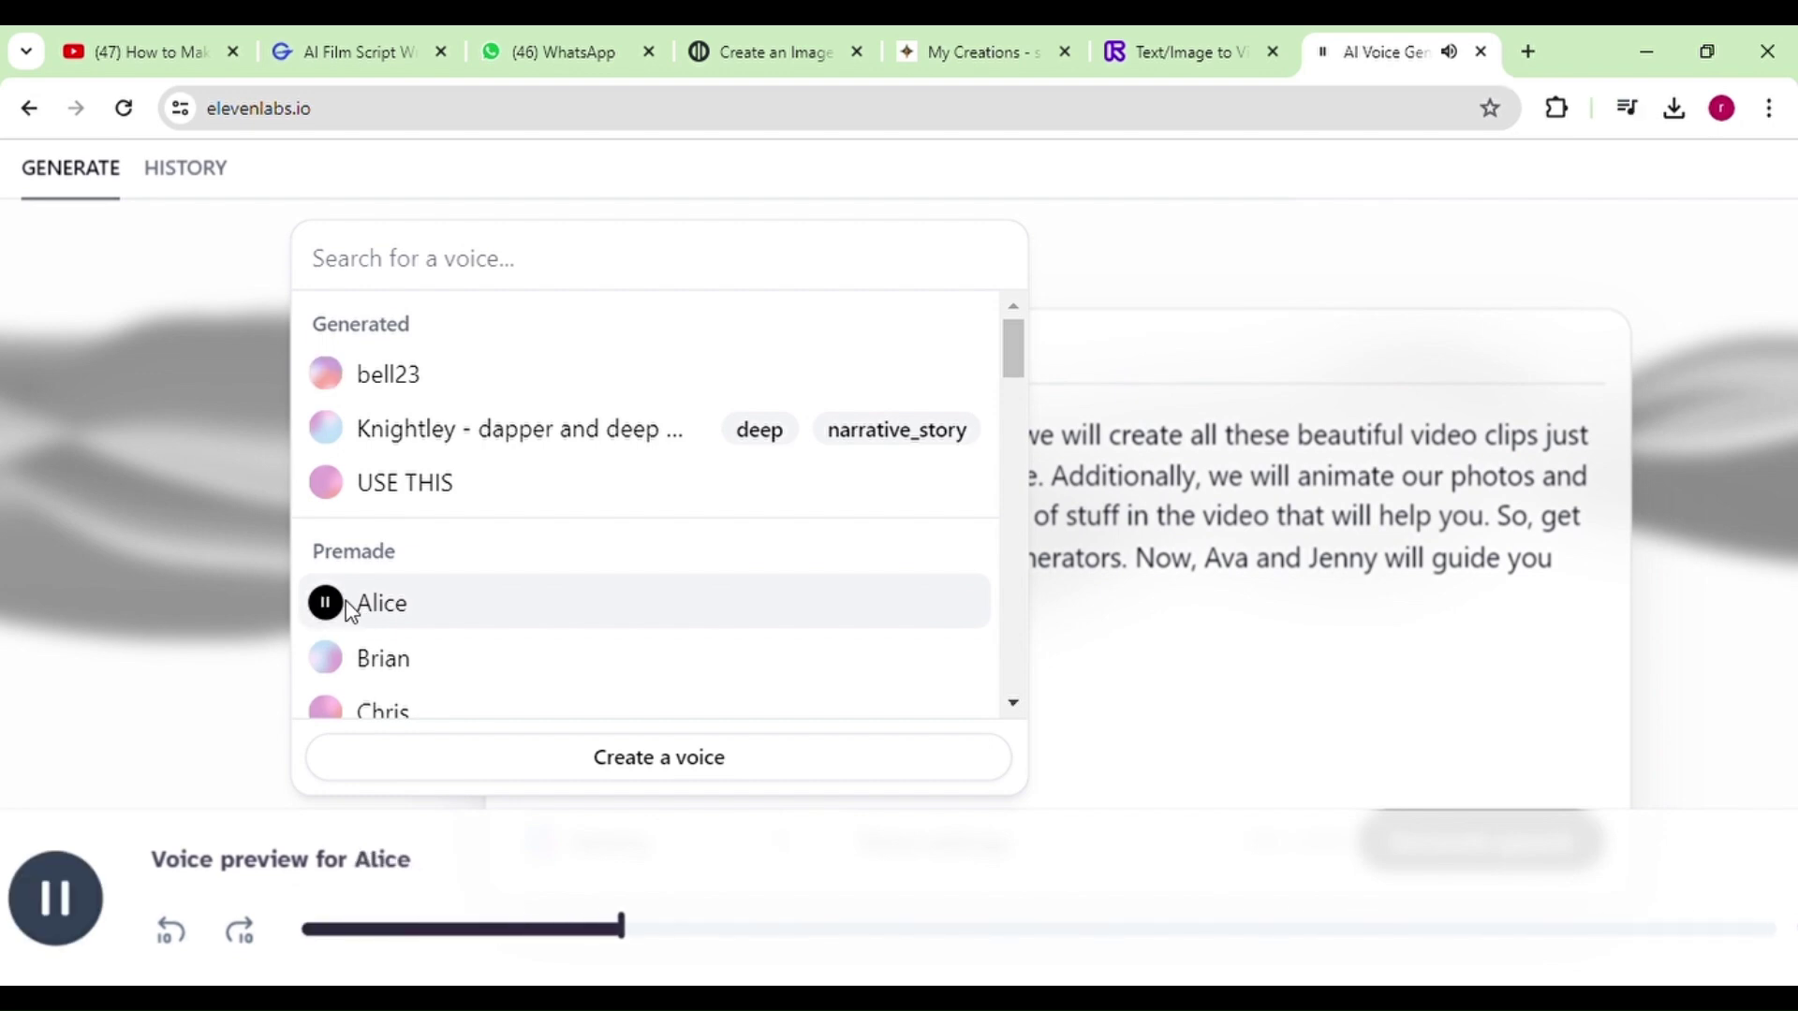
scroll(467, 627, "down", 1)
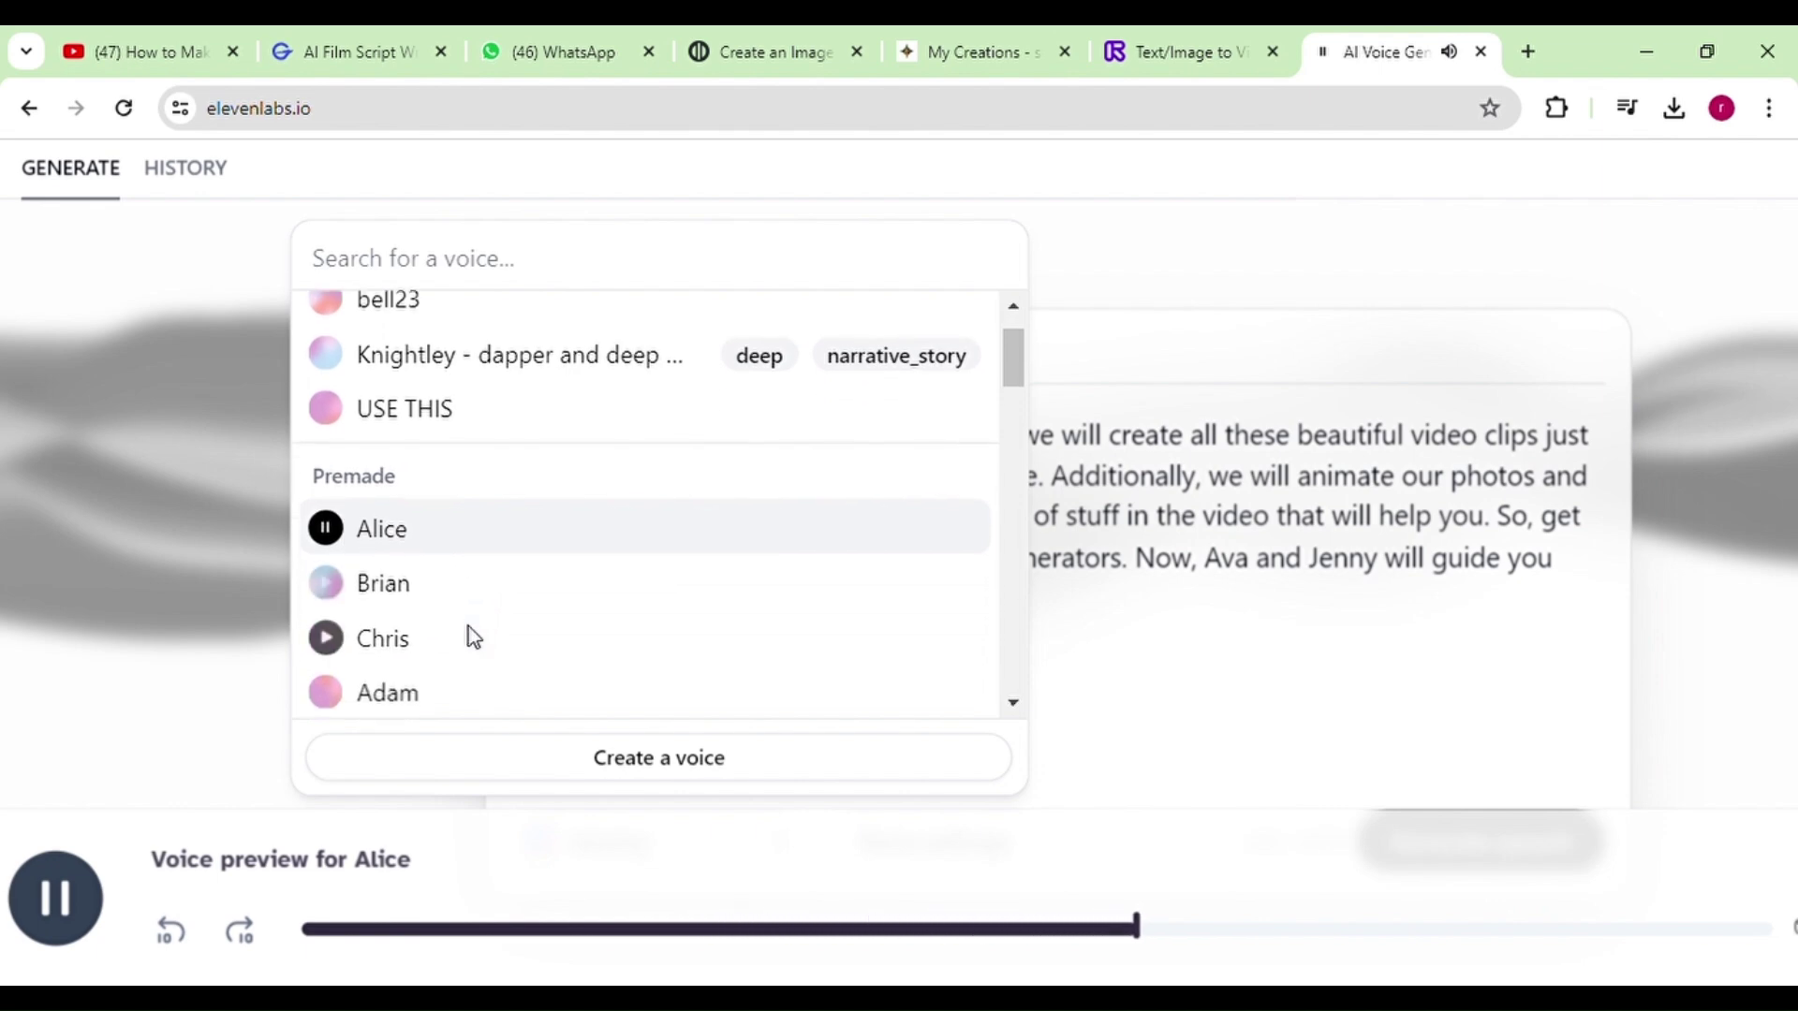
left_click(337, 578)
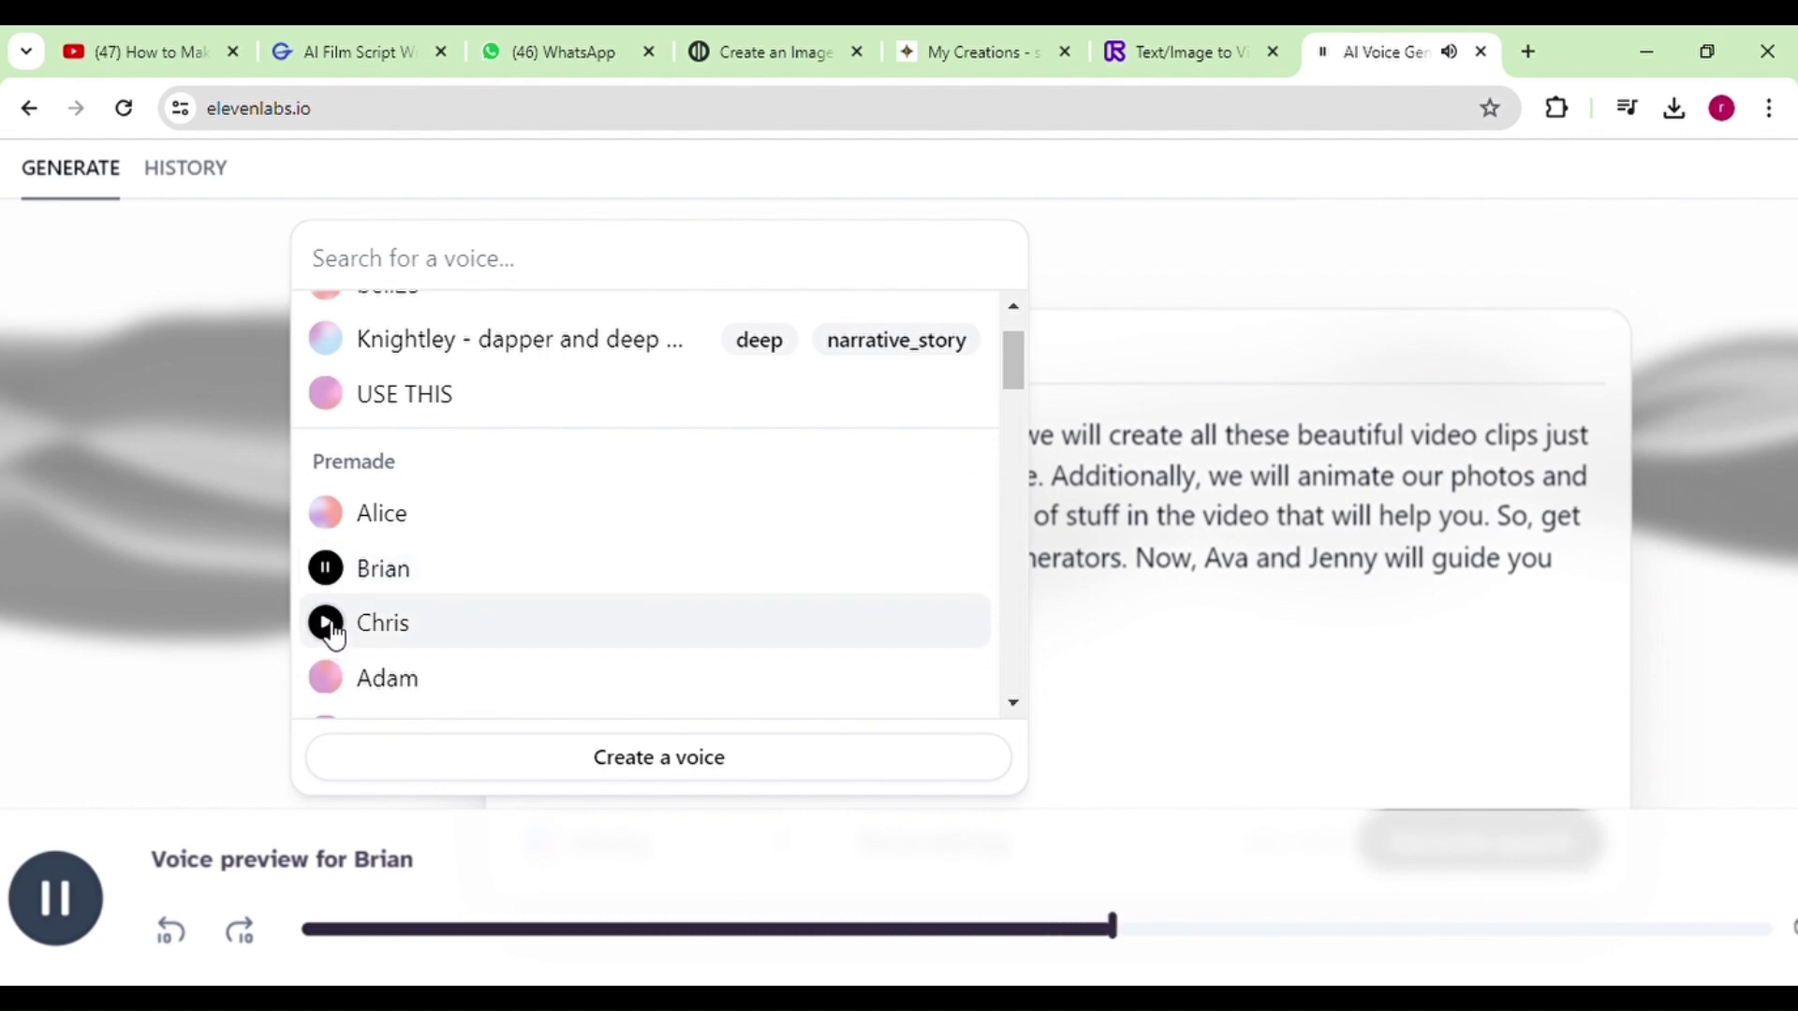
left_click(328, 622)
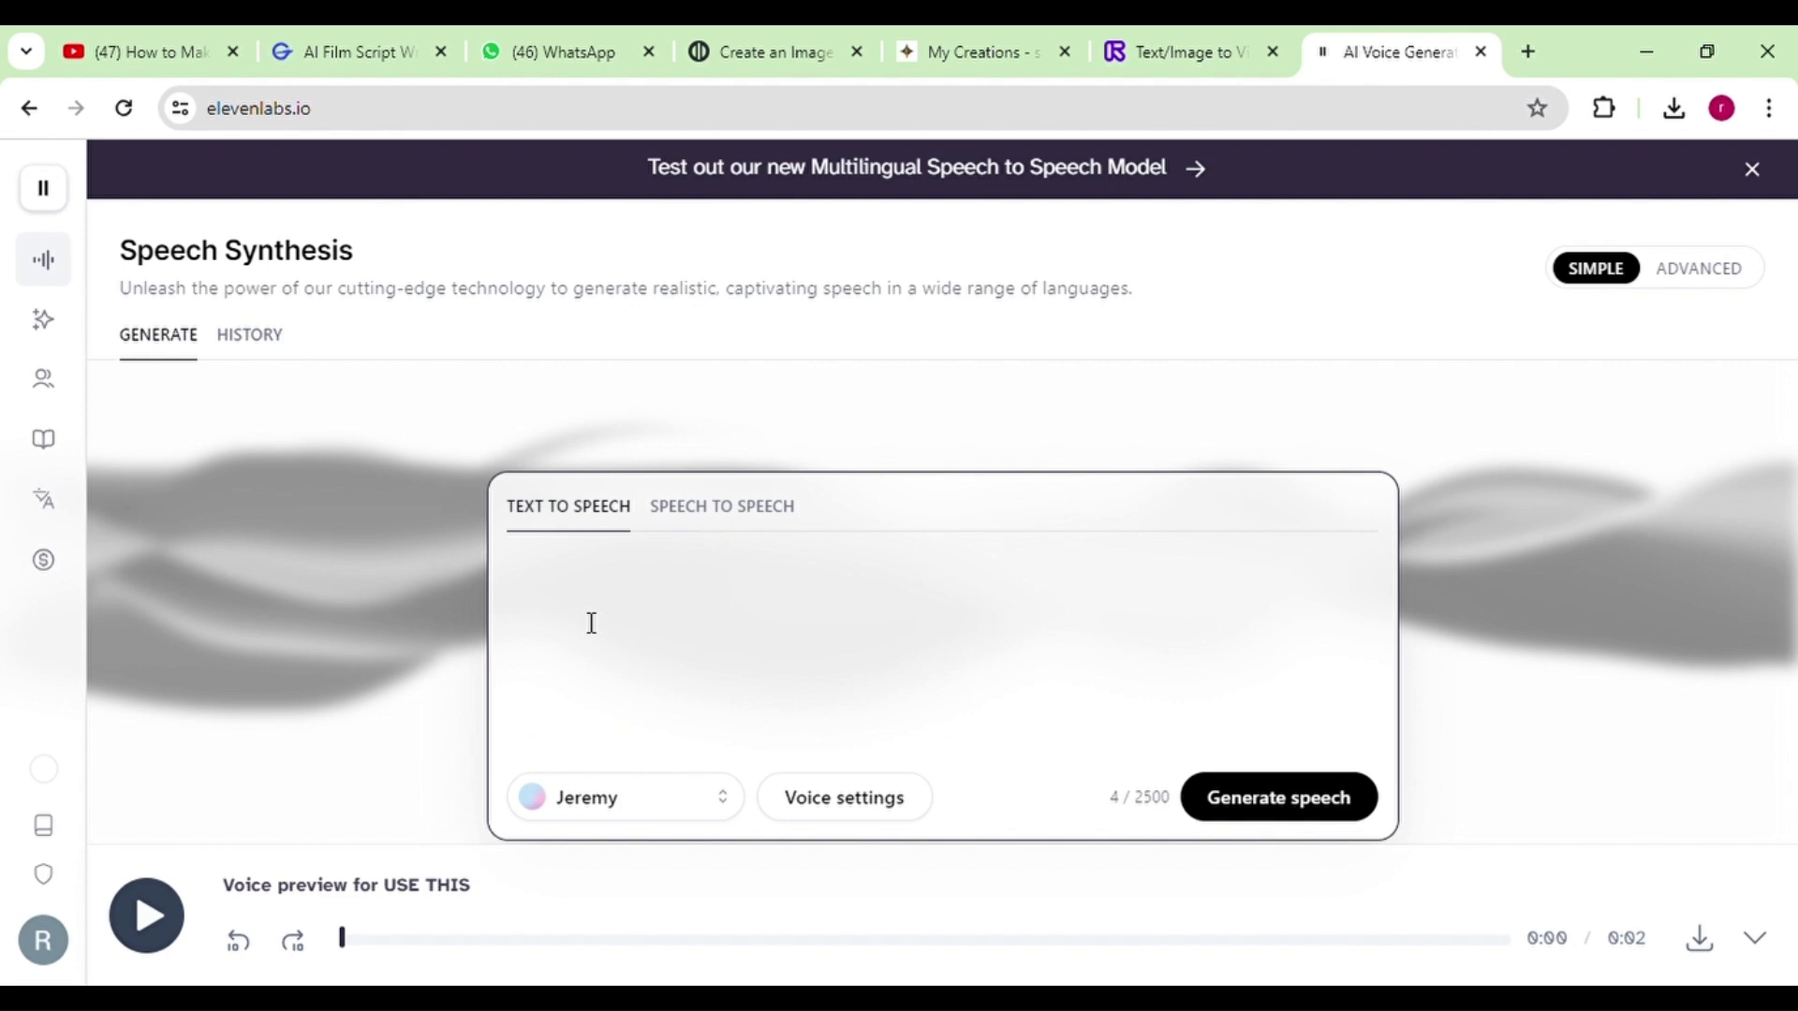
Paste the story's opening line, choose the Jeremy voice, and generate the speech.
type("In a futuristic city, Johnny, a young man, enters a virtual reality chamber. The room is filled with advanced technology and glowing screens")
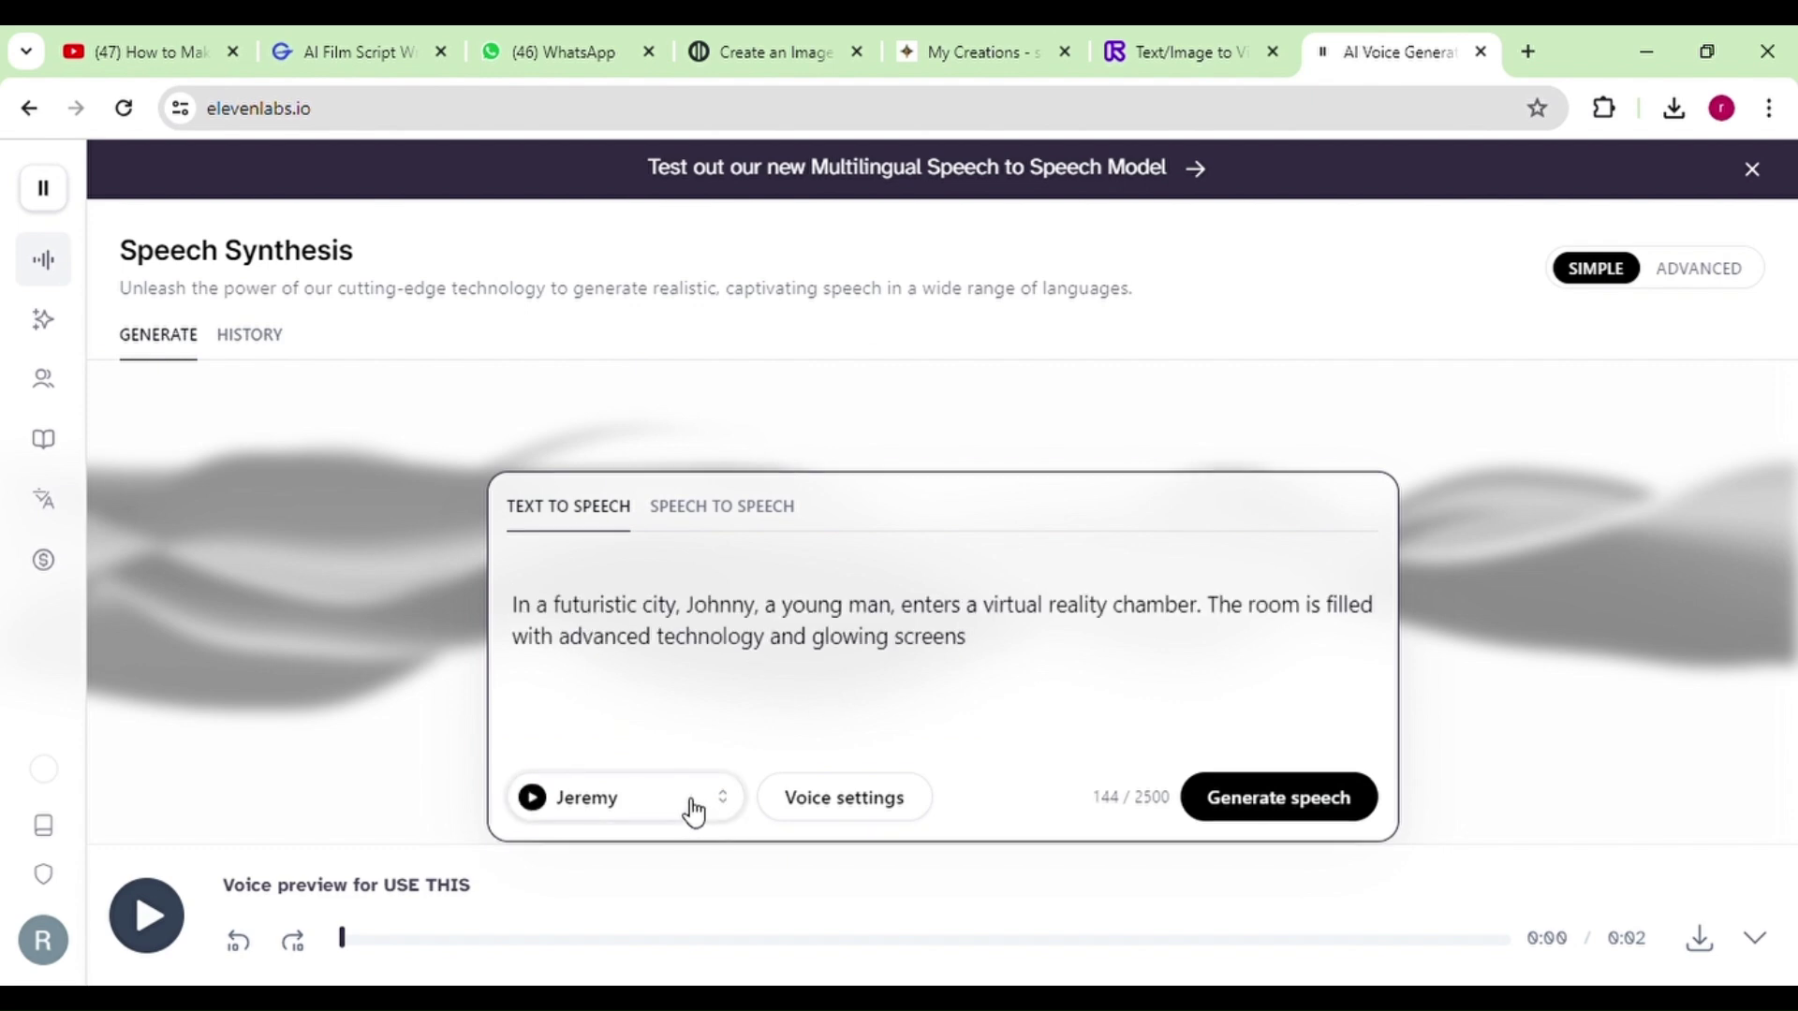
left_click(572, 811)
left_click(534, 807)
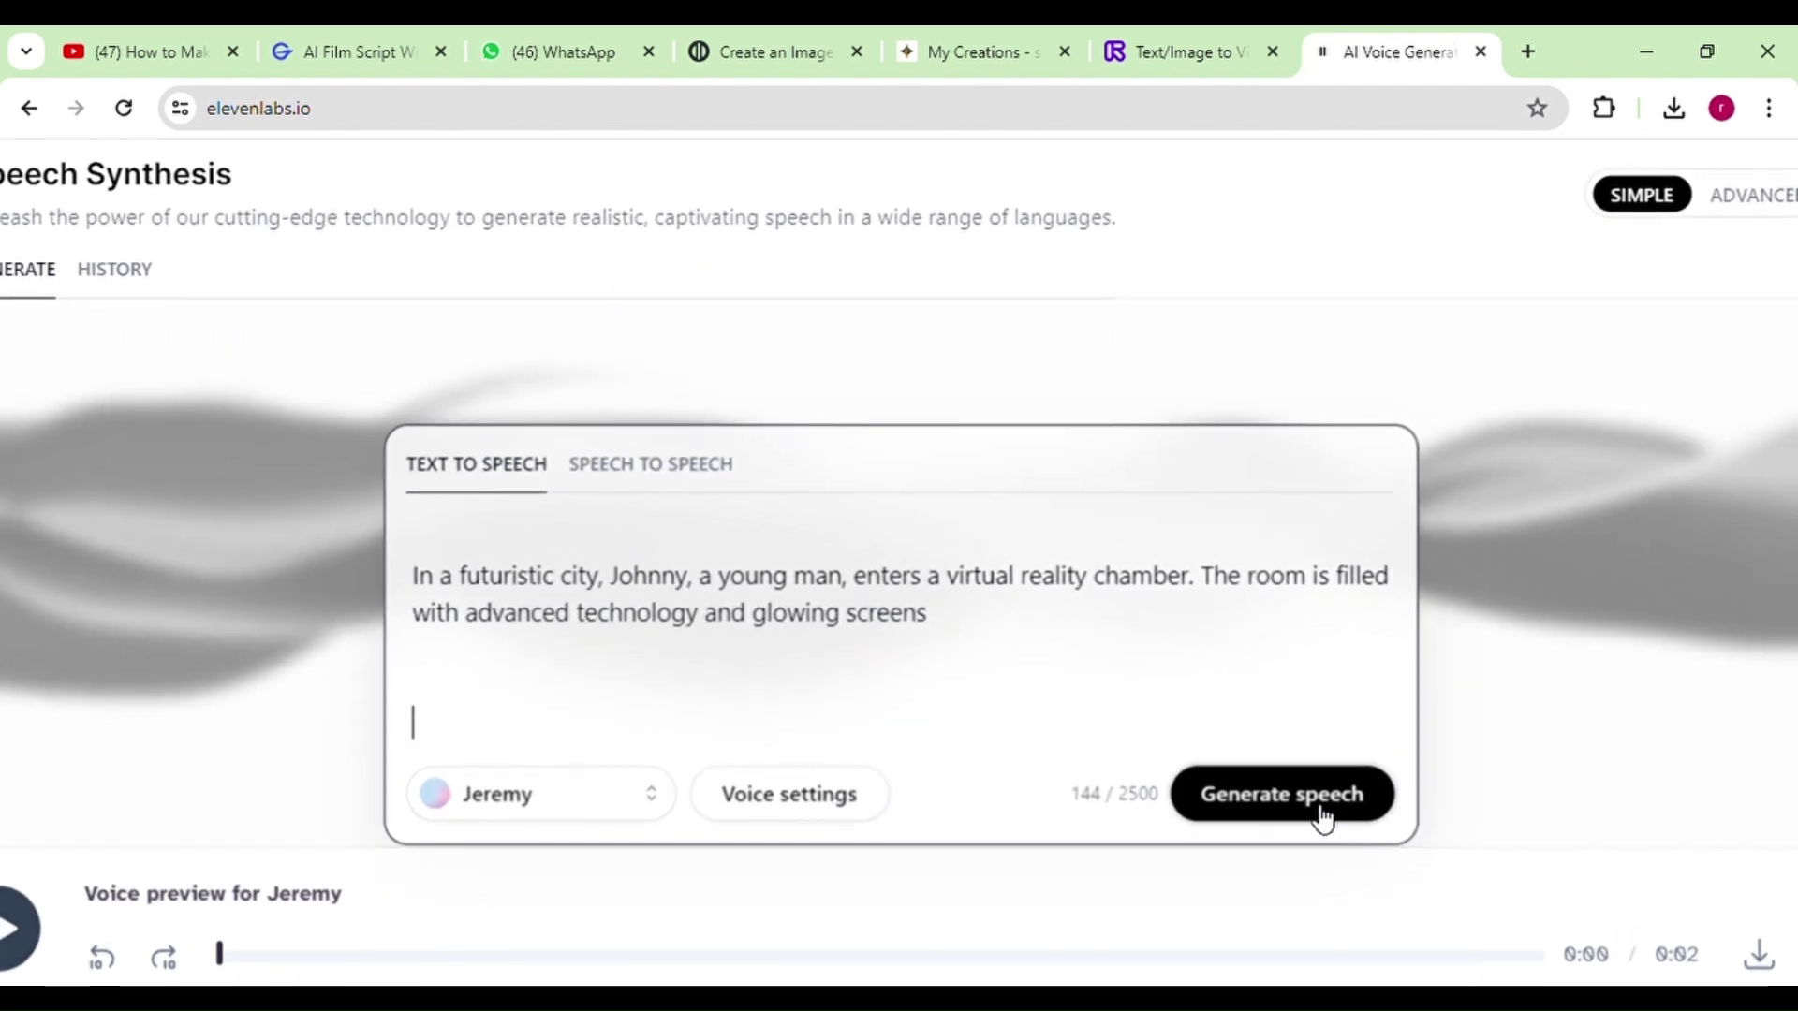
left_click(1316, 814)
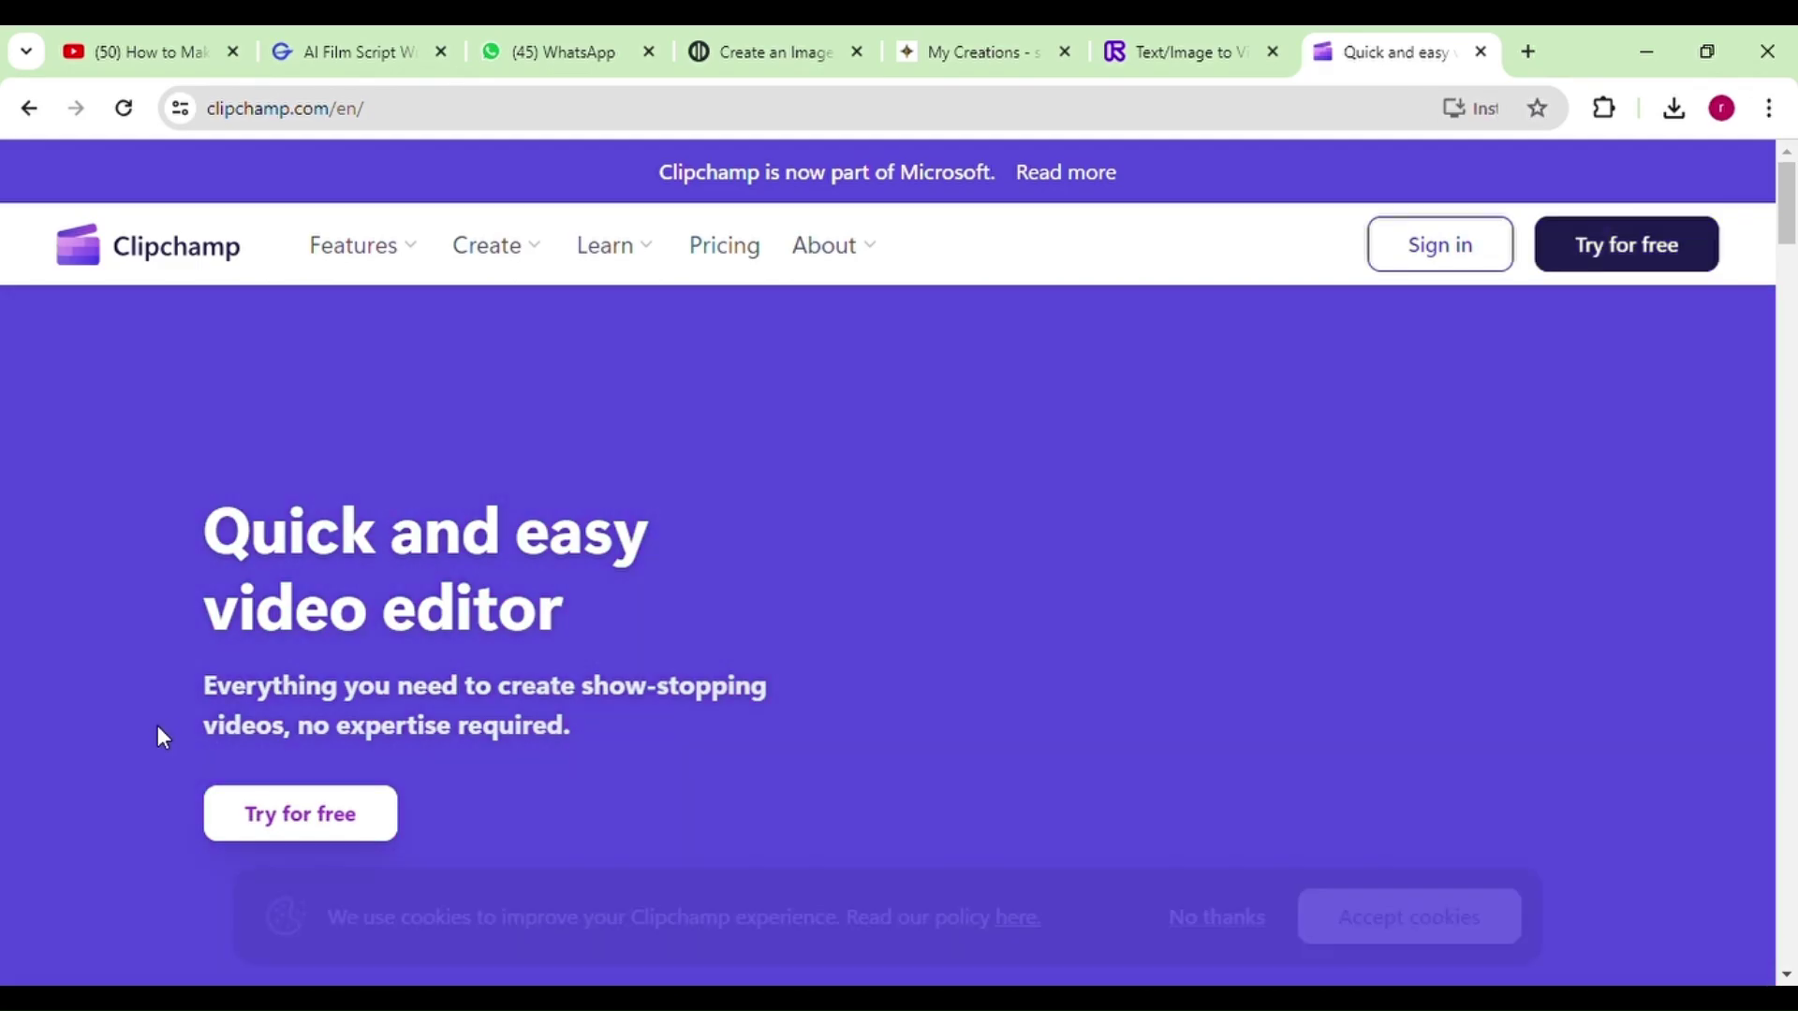
Scroll down the clipchamp.com page and start a free Clipchamp video project.
scroll(158, 724, "down", 2)
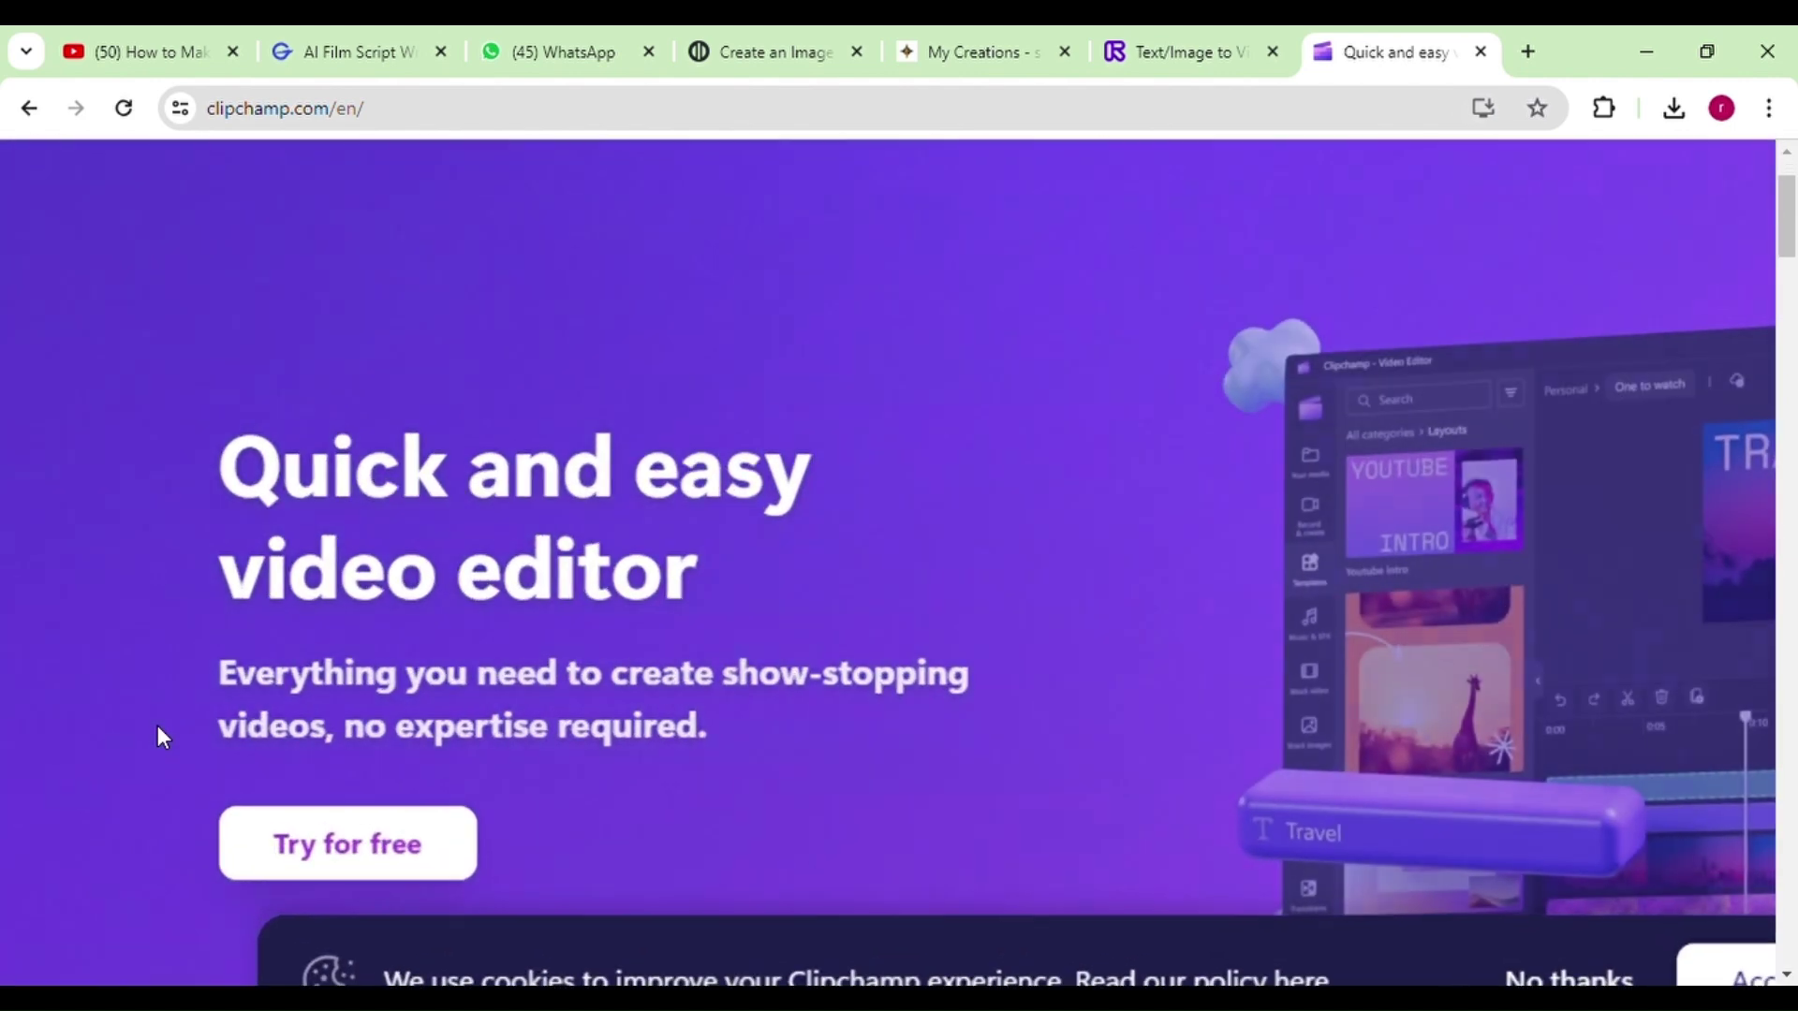
scroll(323, 696, "up", 3)
scroll(184, 676, "down", 10)
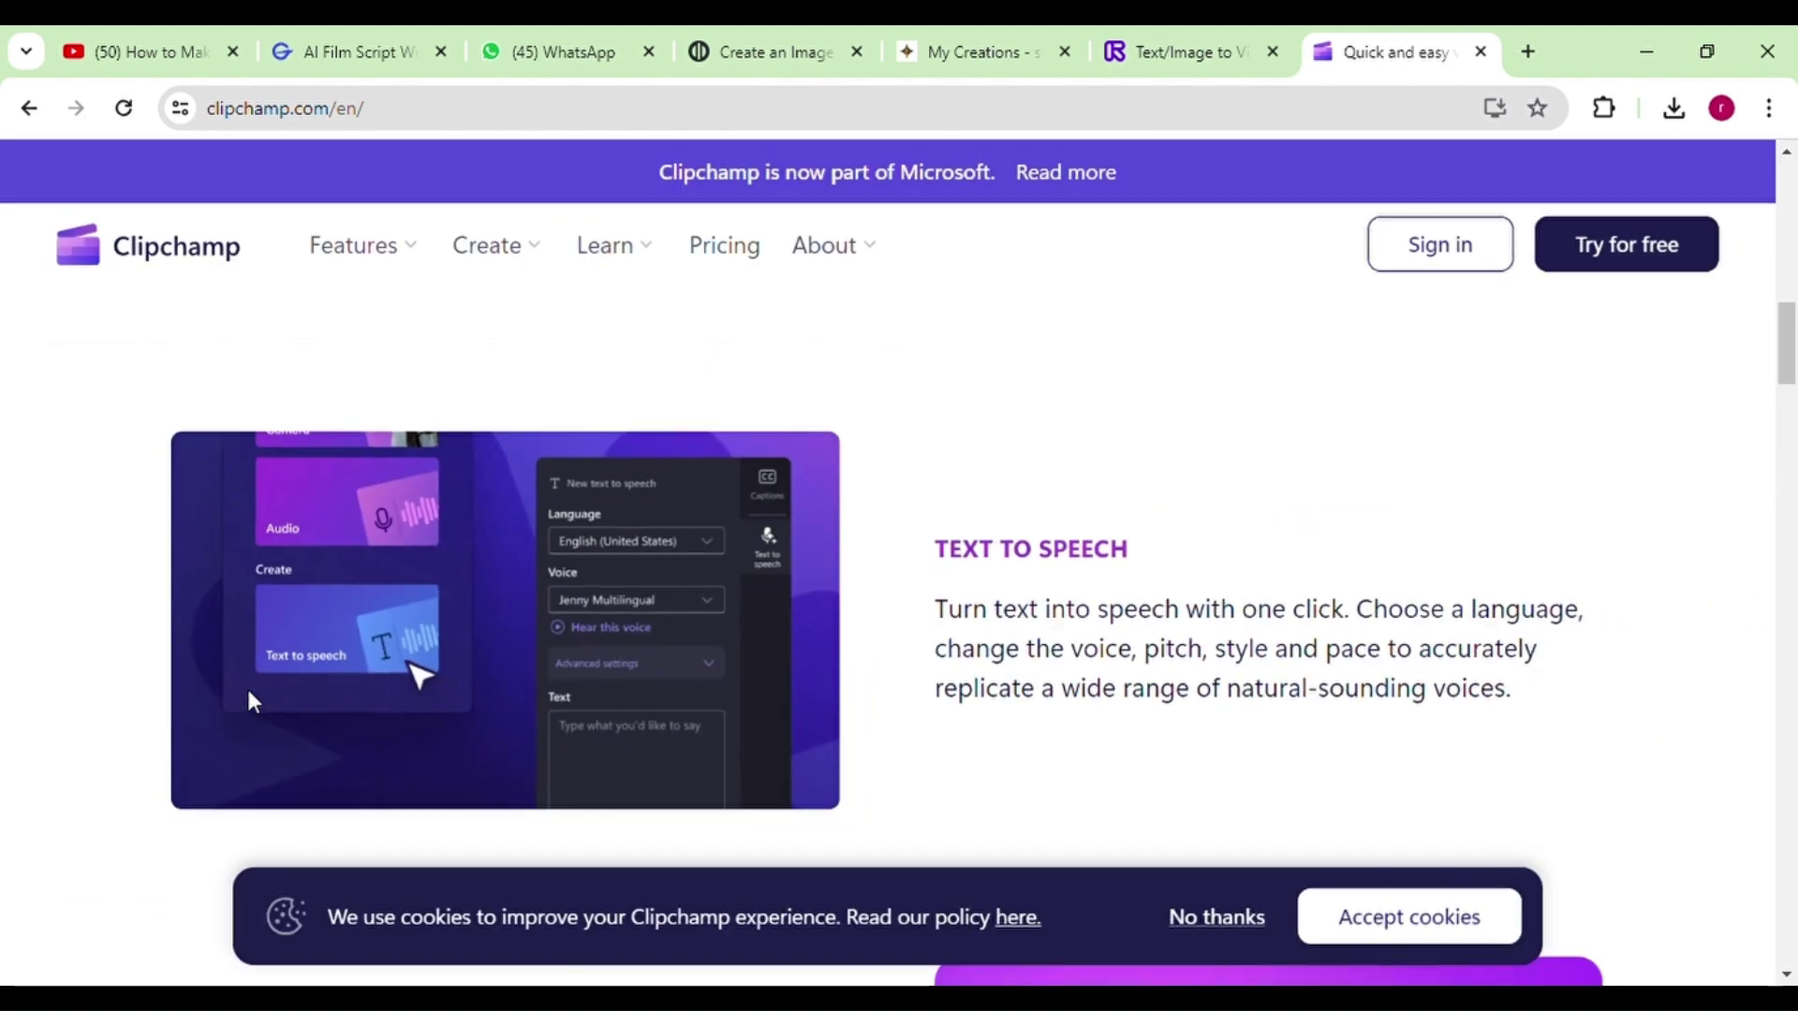
scroll(479, 672, "down", 5)
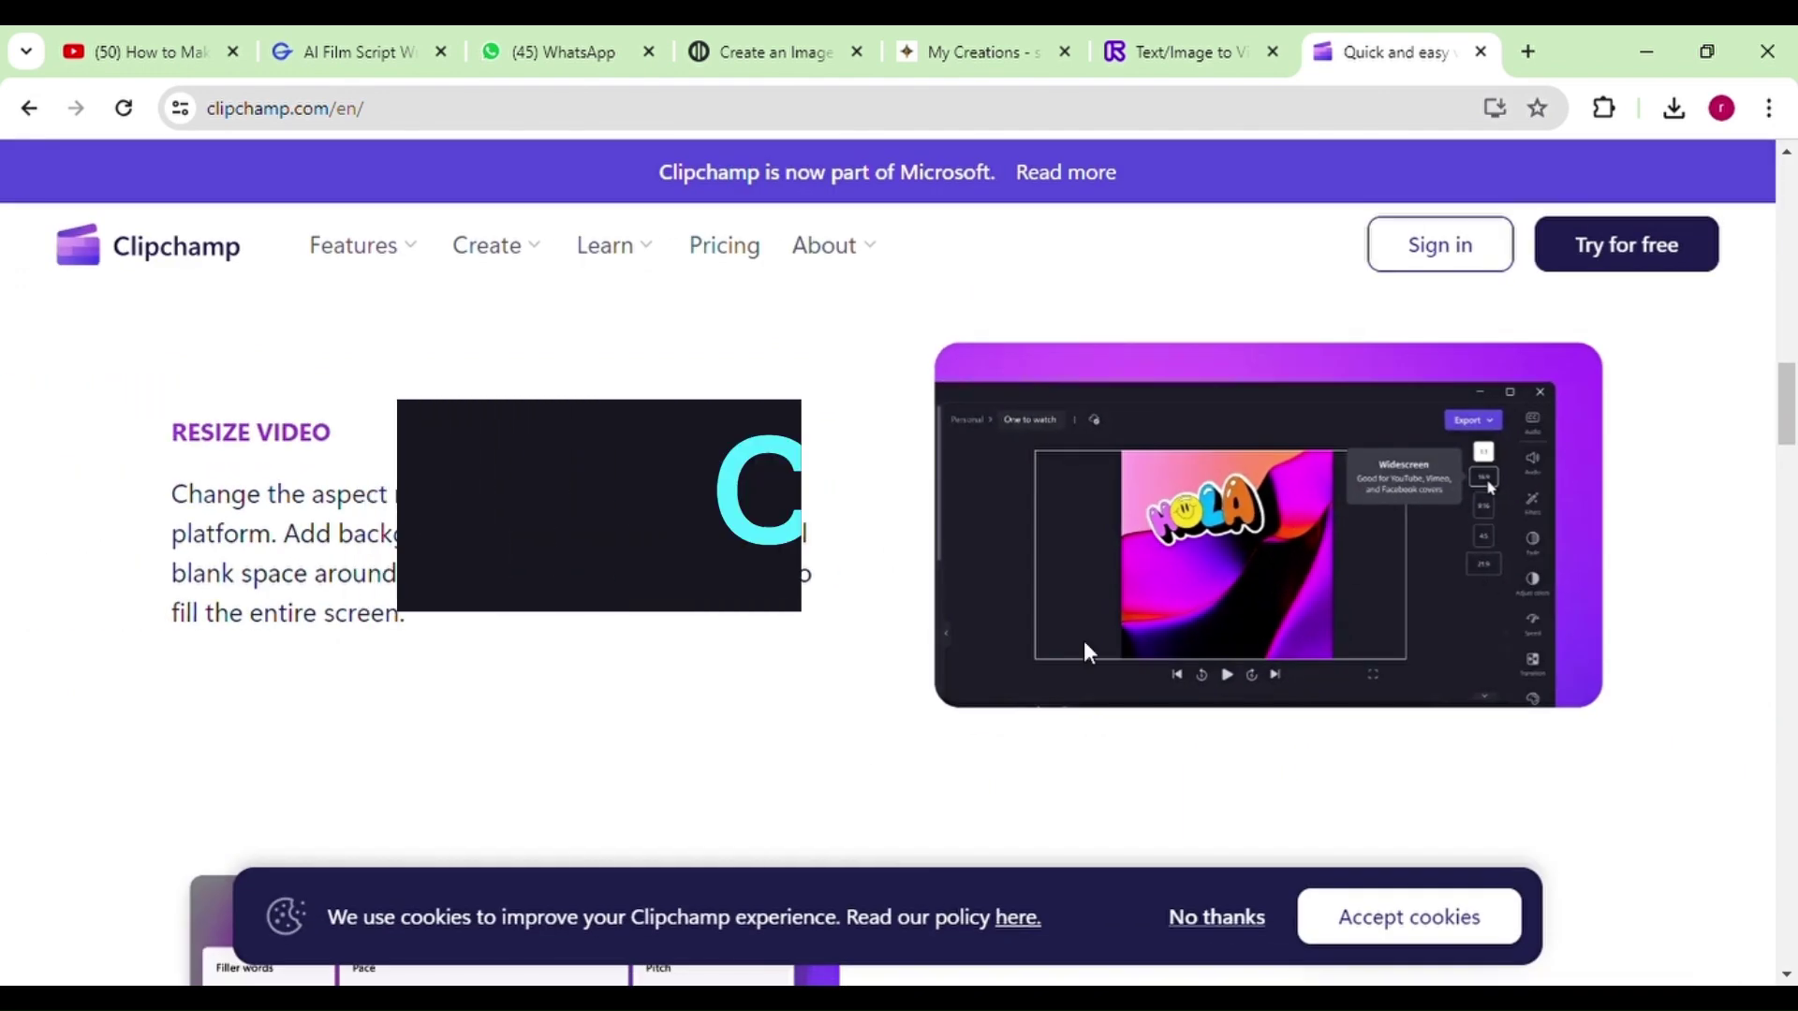
scroll(1082, 641, "down", 6)
scroll(1083, 642, "down", 10)
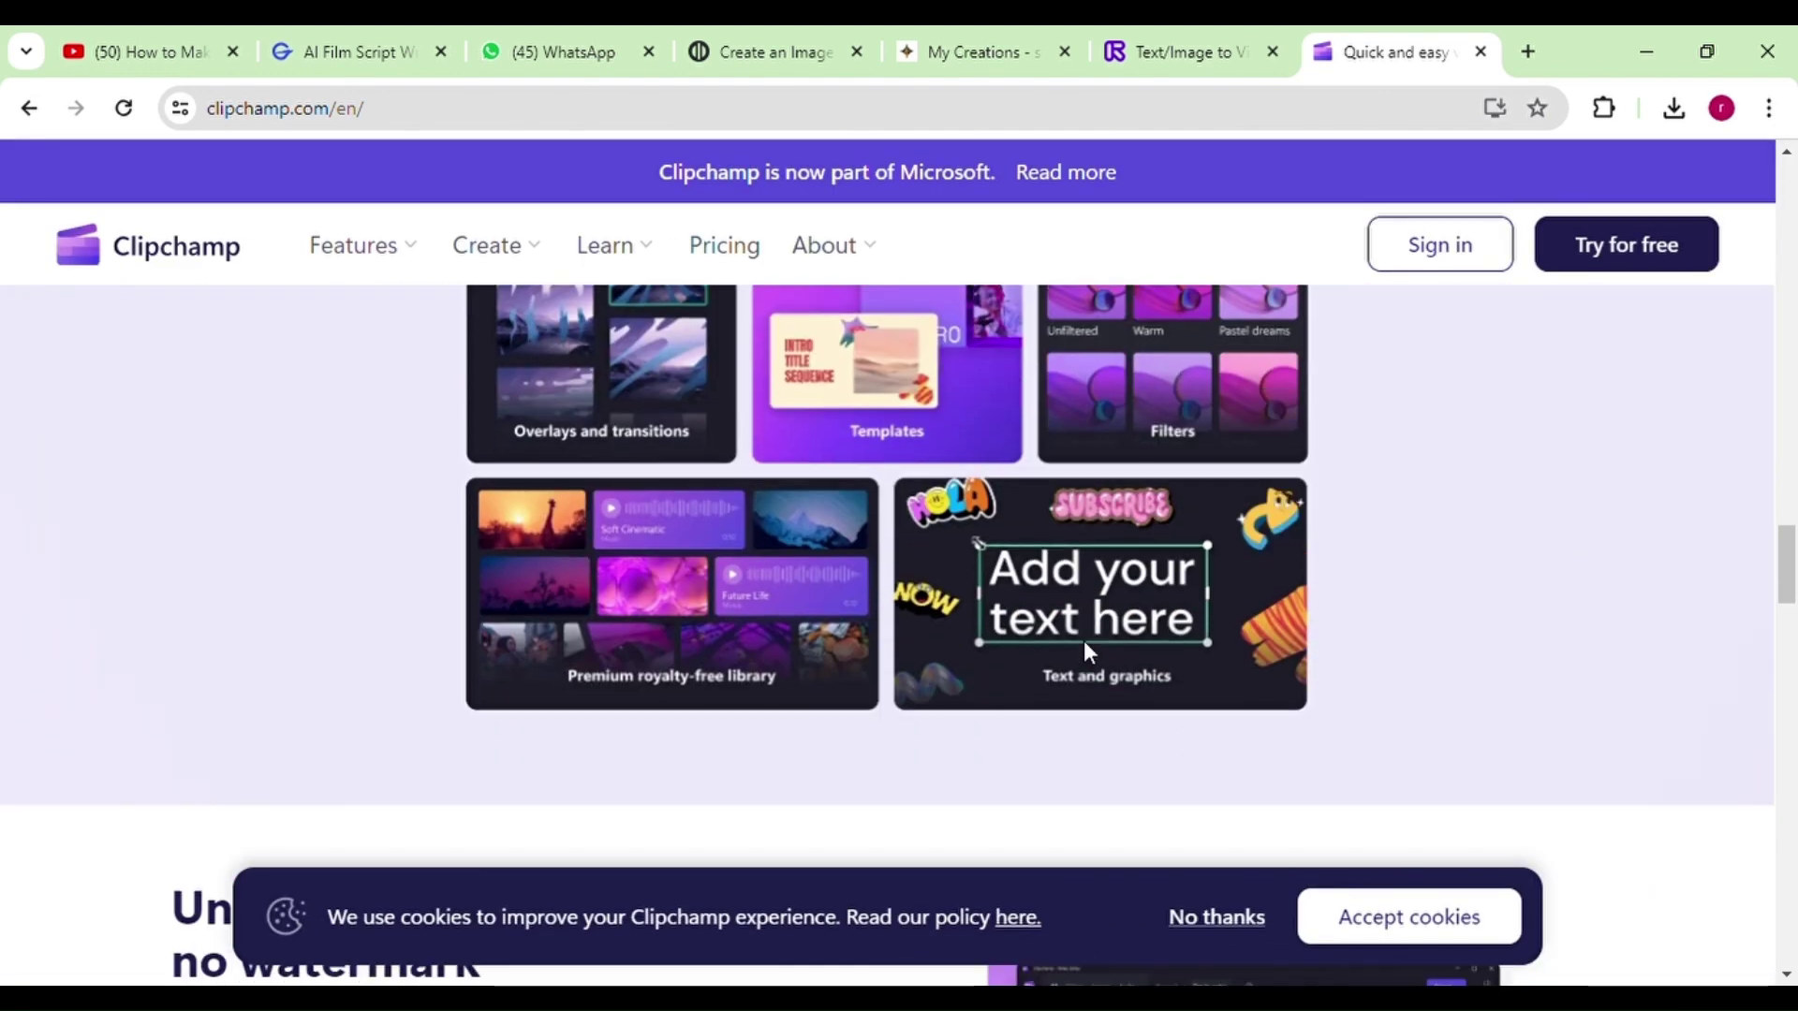
scroll(1086, 646, "down", 5)
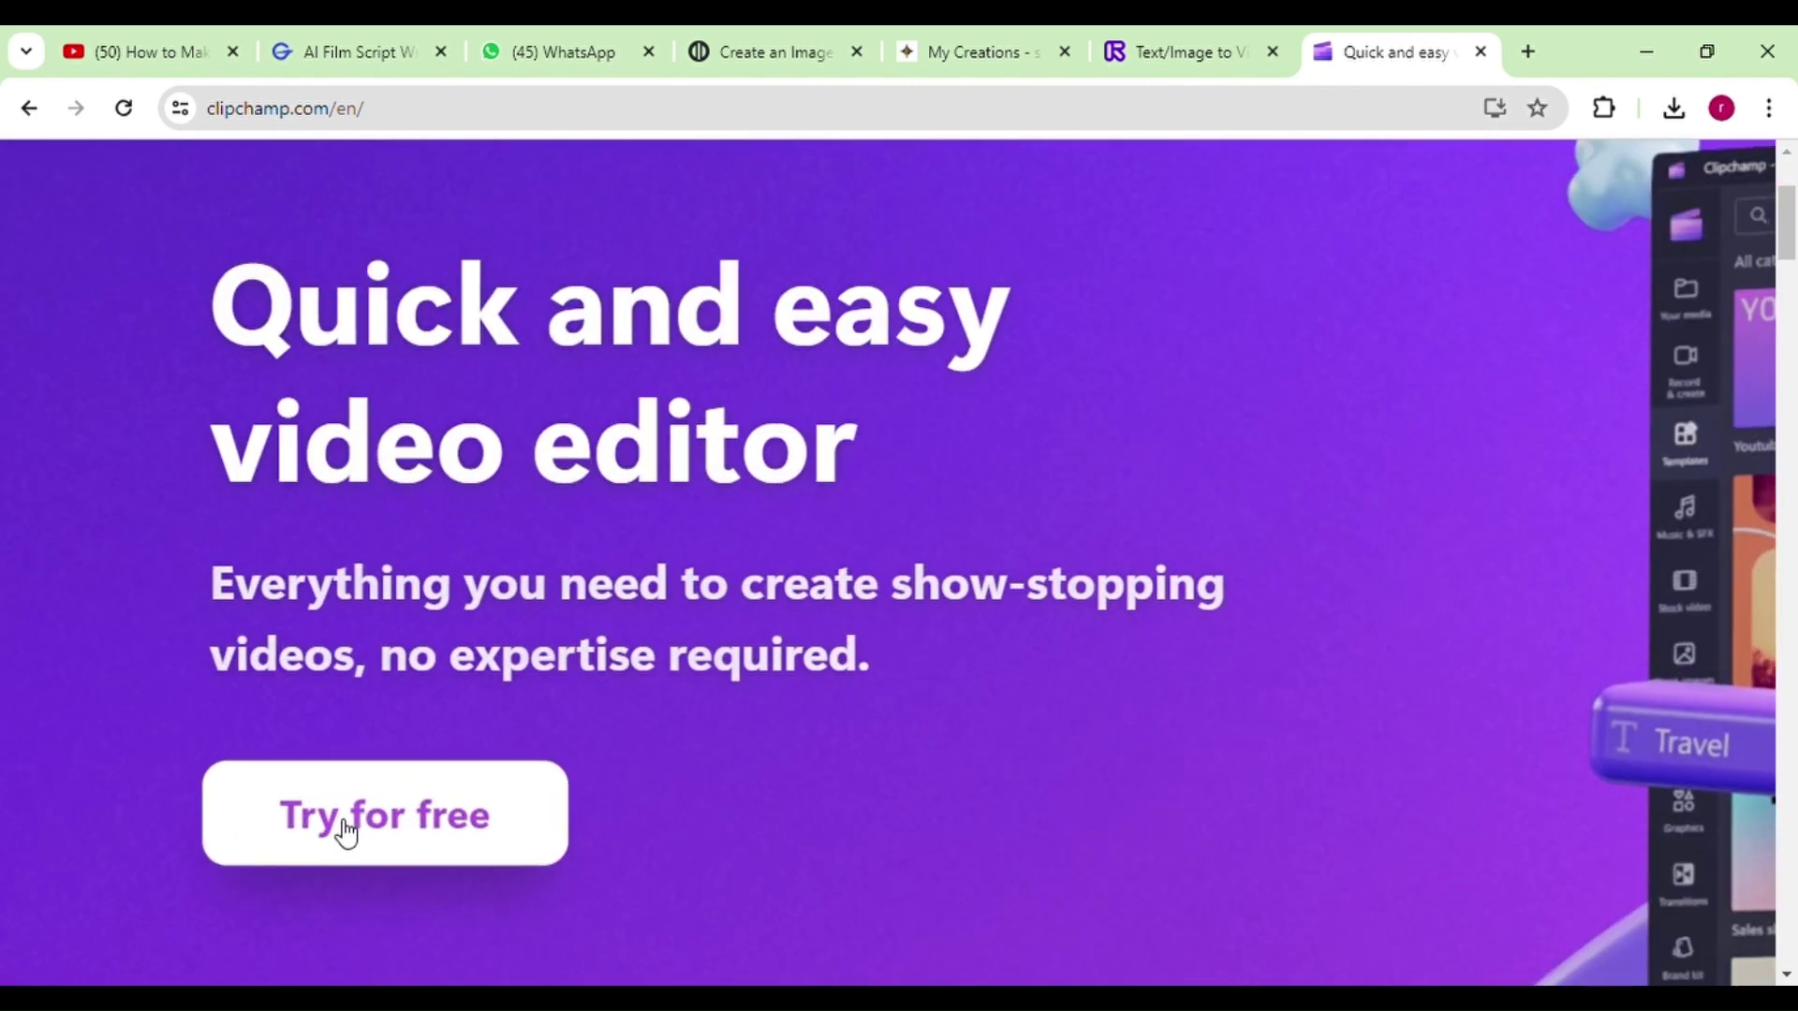
left_click(346, 830)
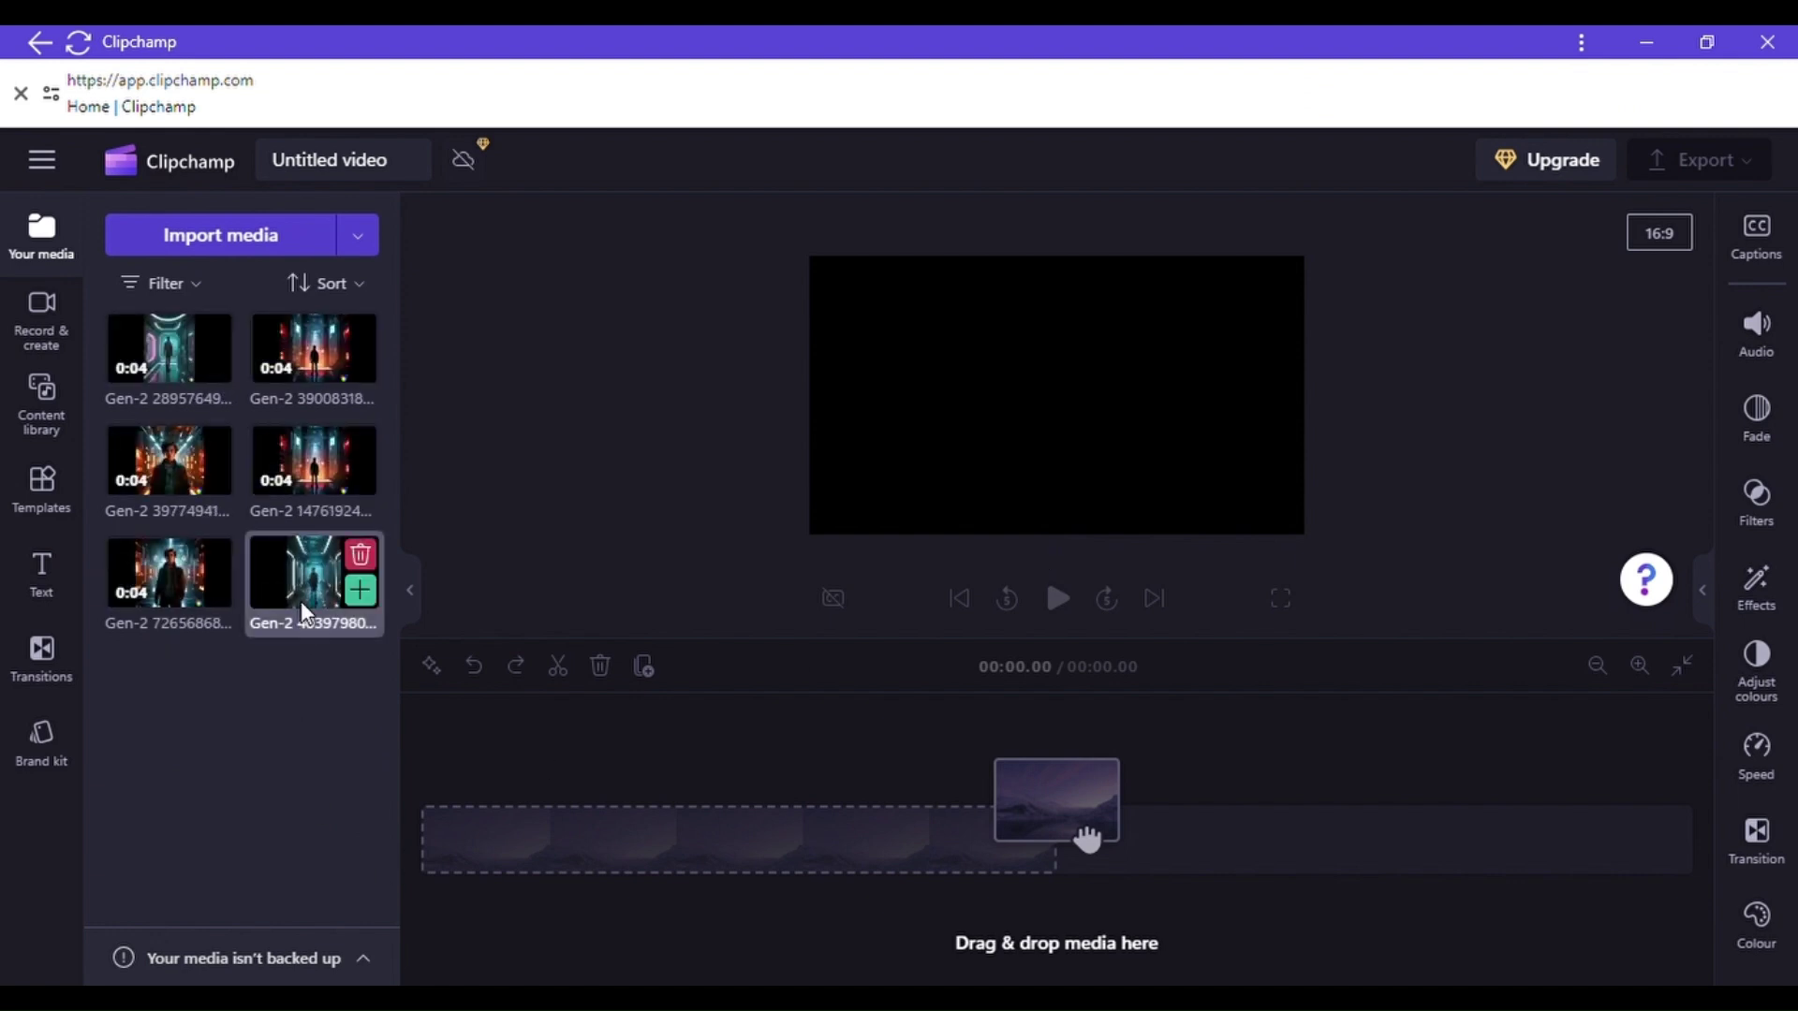
Add the corridor and 39008318 Gen-2 clips to the timeline and set 16:9 widescreen.
left_click_drag(301, 601, 616, 828)
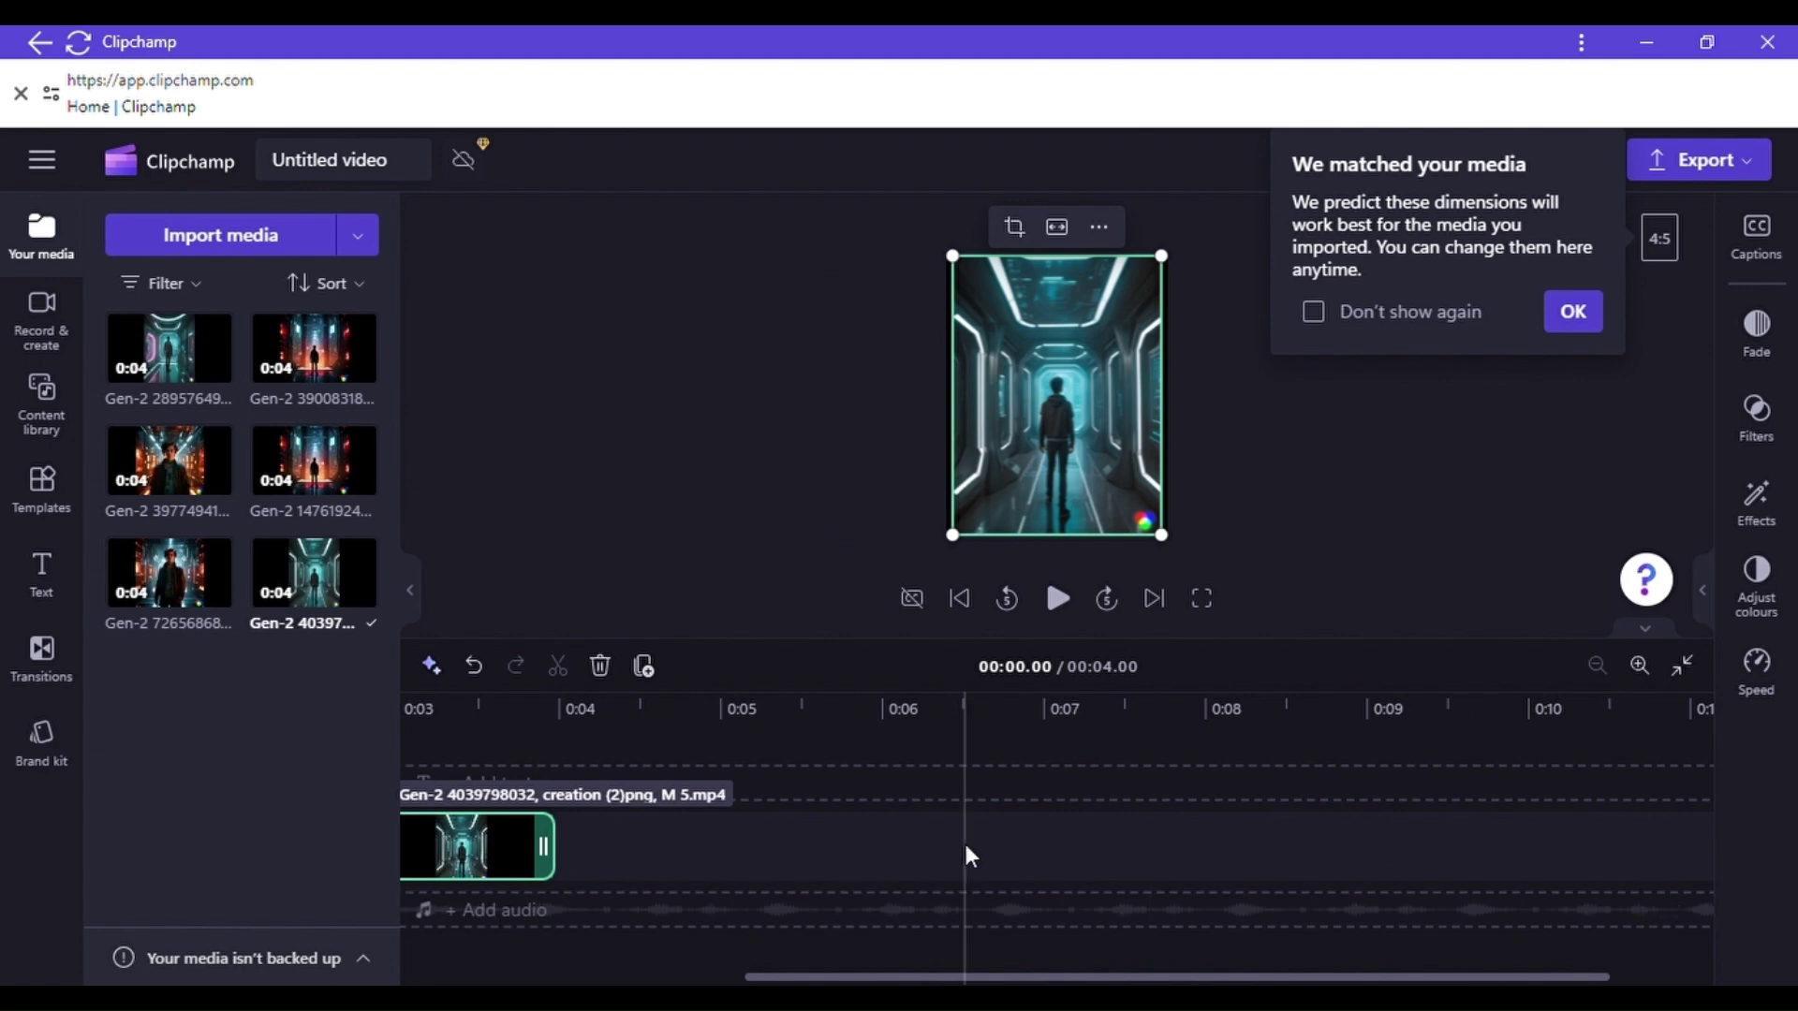
left_click_drag(313, 348, 655, 847)
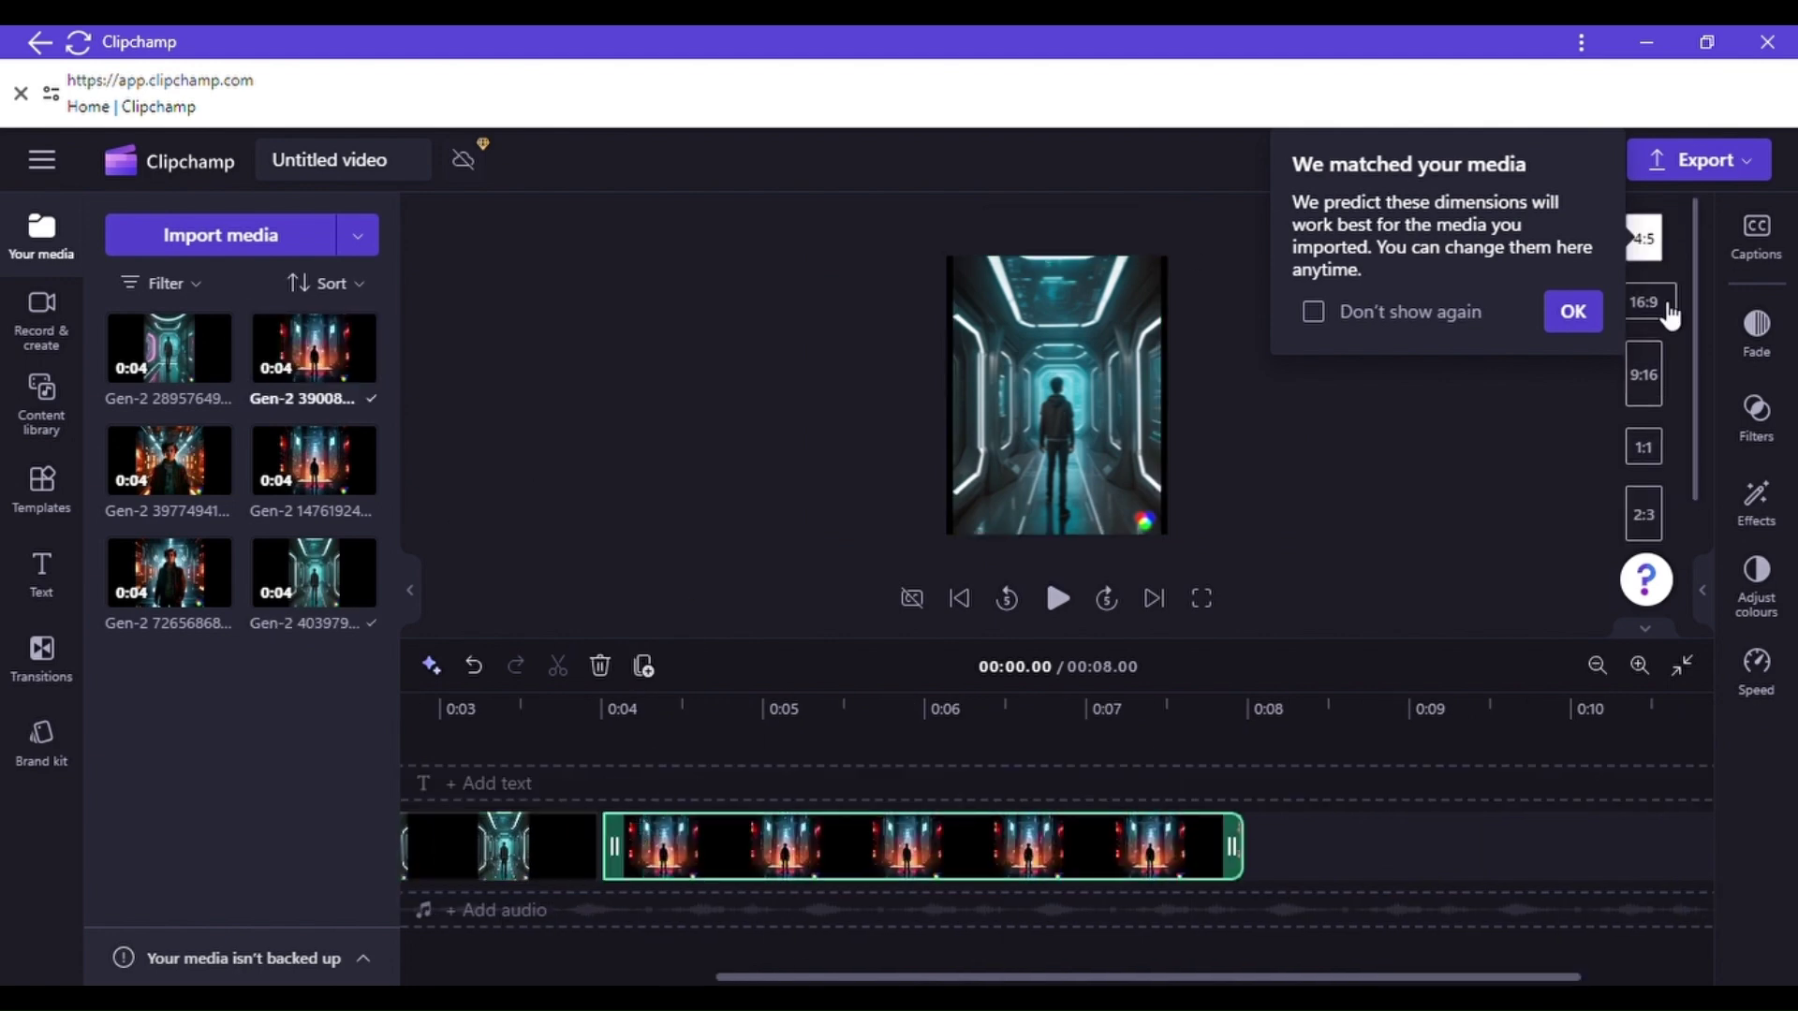
left_click(1650, 301)
Append Gen-2 clips 39774941, 72656 and 14761924 to the video sequence.
left_click_drag(169, 461, 1110, 836)
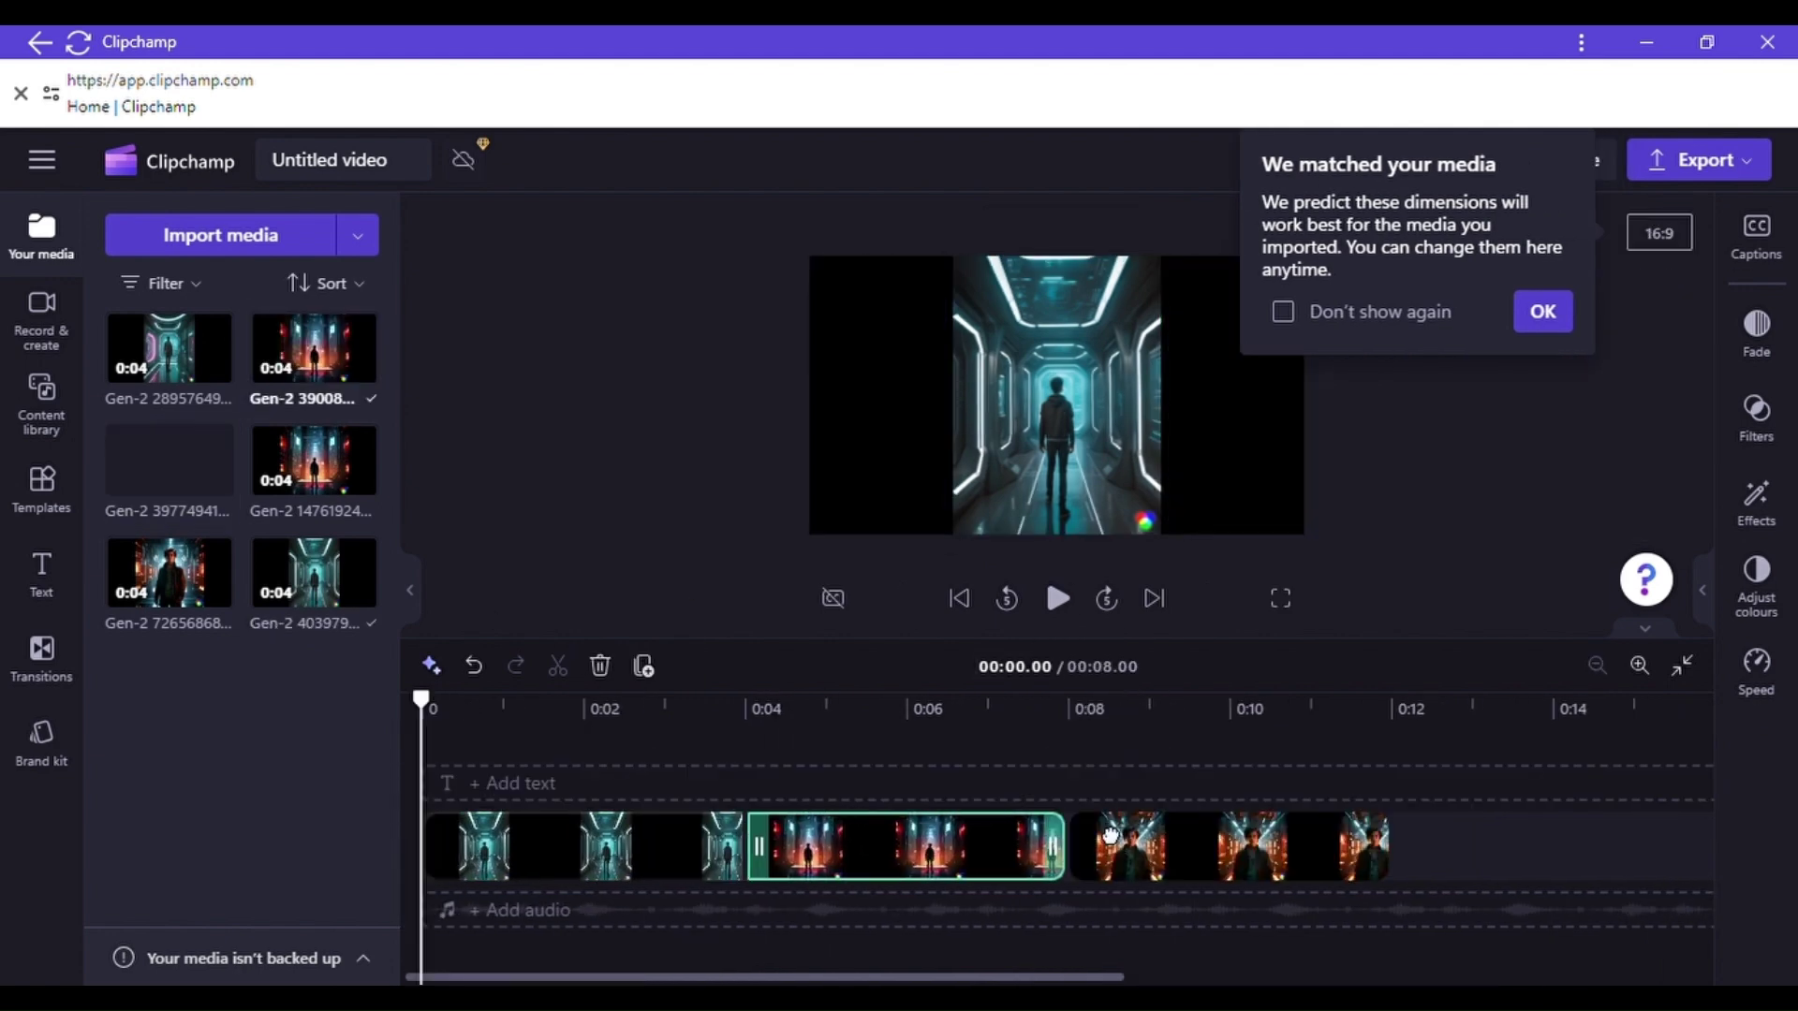
left_click(1141, 842)
left_click(41, 573)
left_click(41, 229)
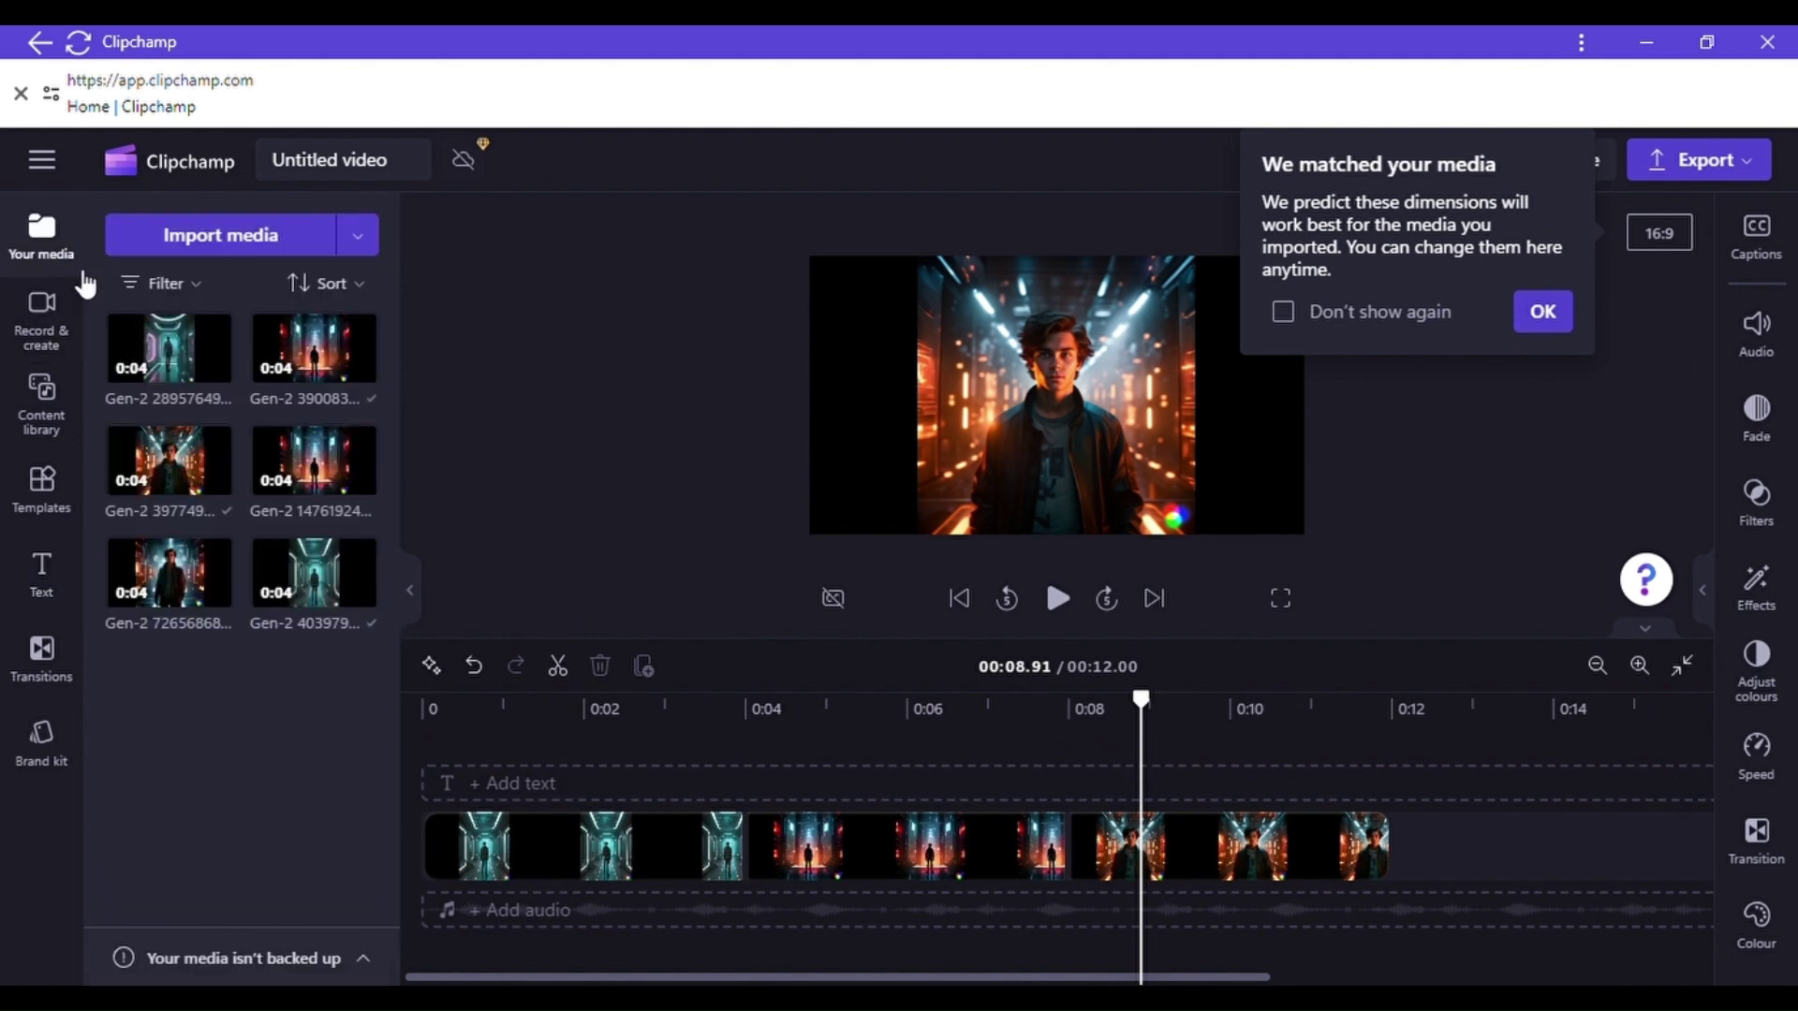
left_click_drag(169, 573, 1449, 868)
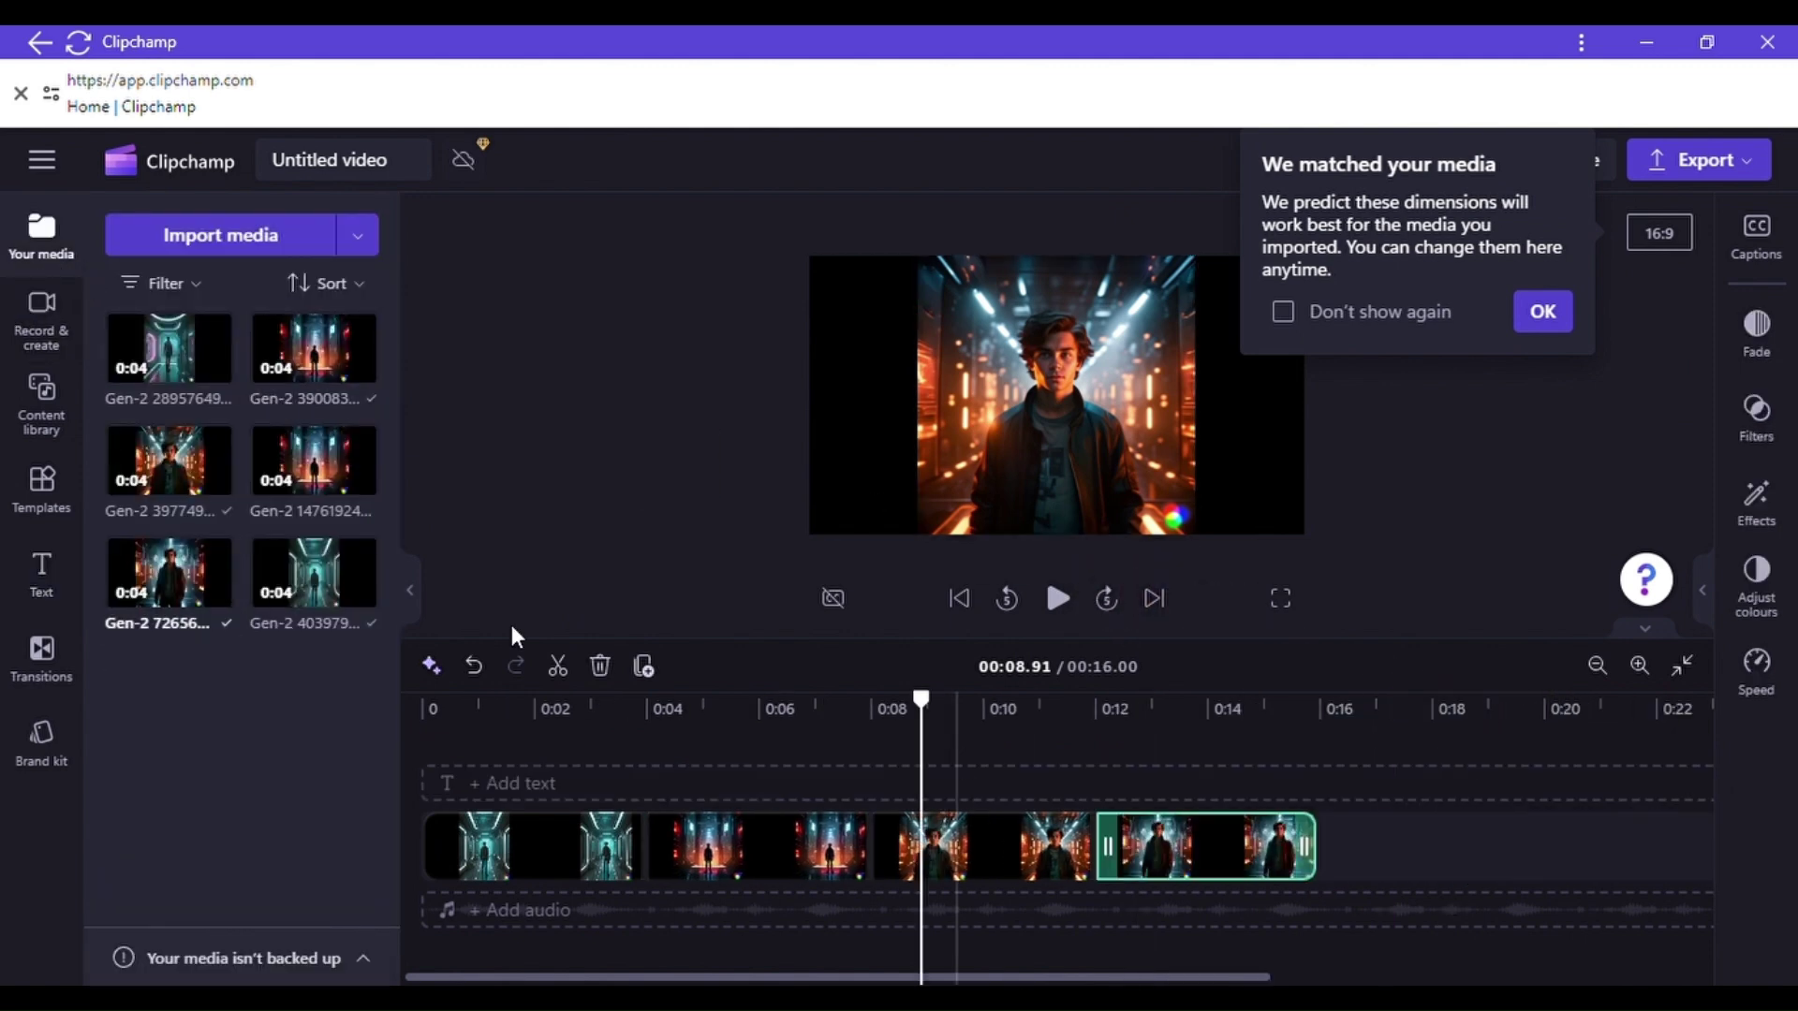
mouse_move(314, 573)
left_mouse_down()
mouse_move(1405, 763)
mouse_move(318, 561)
left_mouse_up()
left_click_drag(314, 460, 1386, 847)
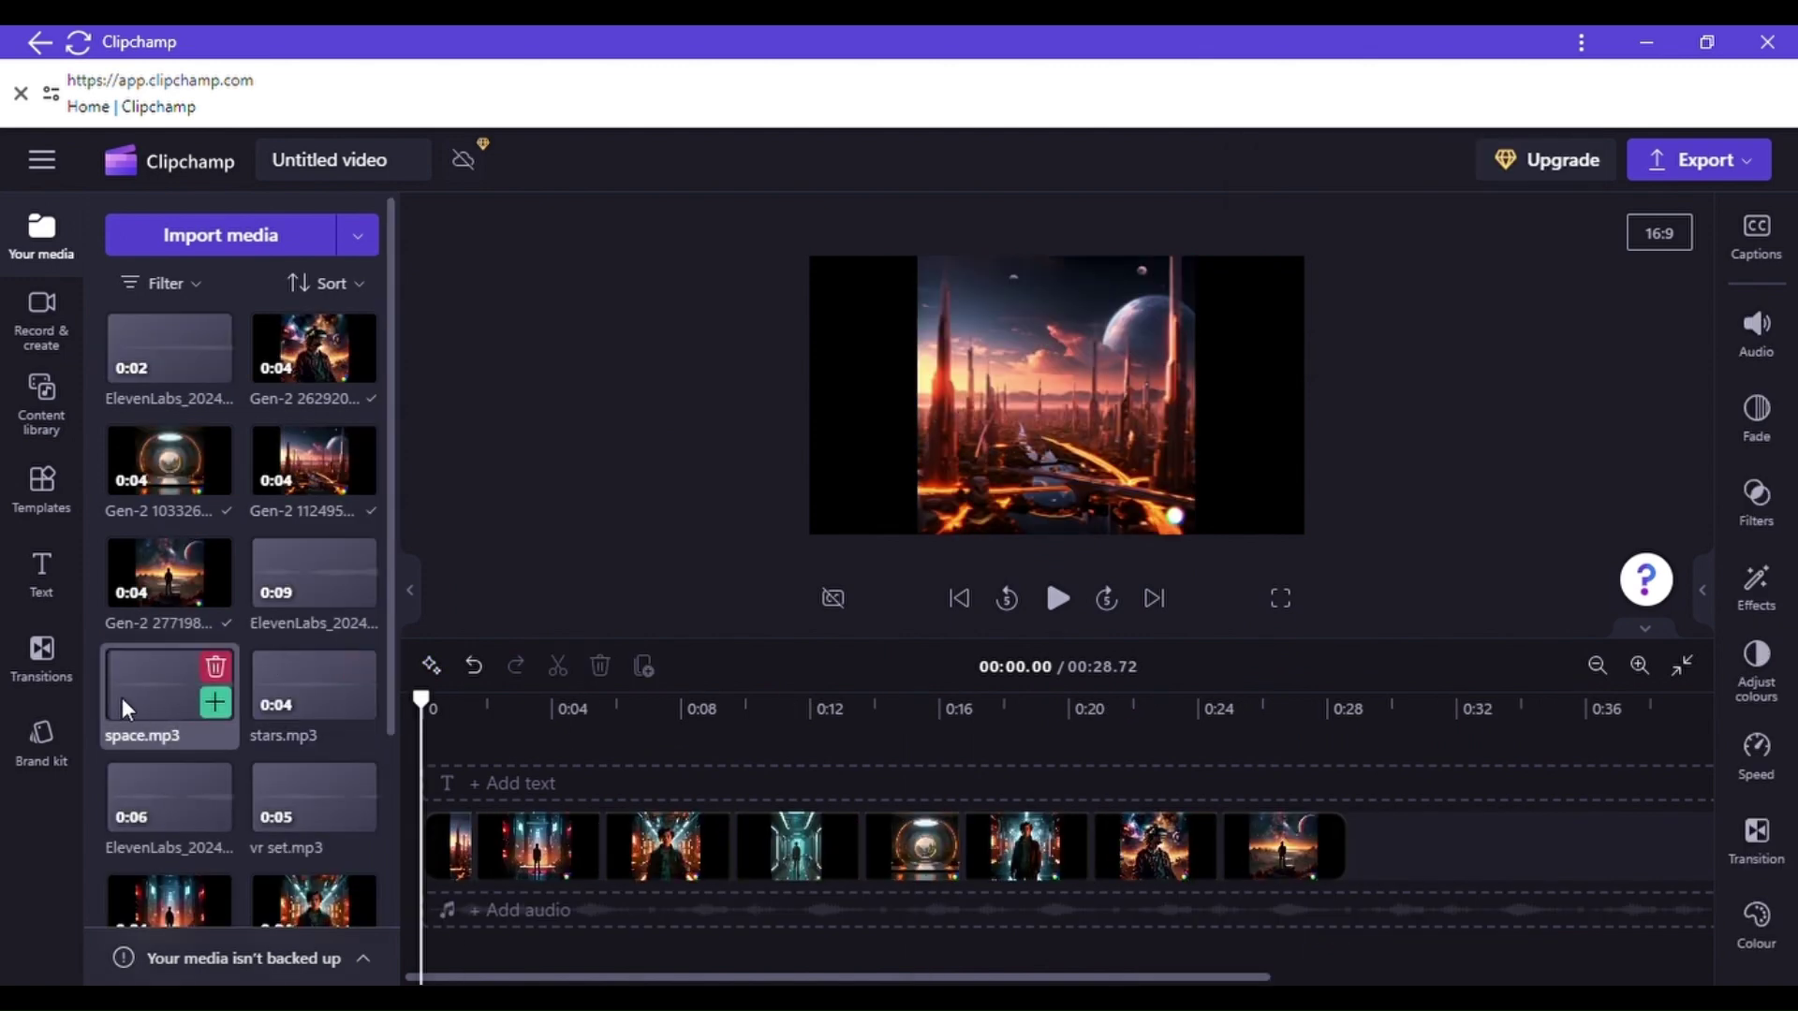
Place space.mp3, then two ElevenLabs narration clips including the 0:09 one, on the audio track.
left_click_drag(129, 712, 454, 803)
left_click_drag(140, 822, 655, 807)
left_click_drag(285, 609, 871, 813)
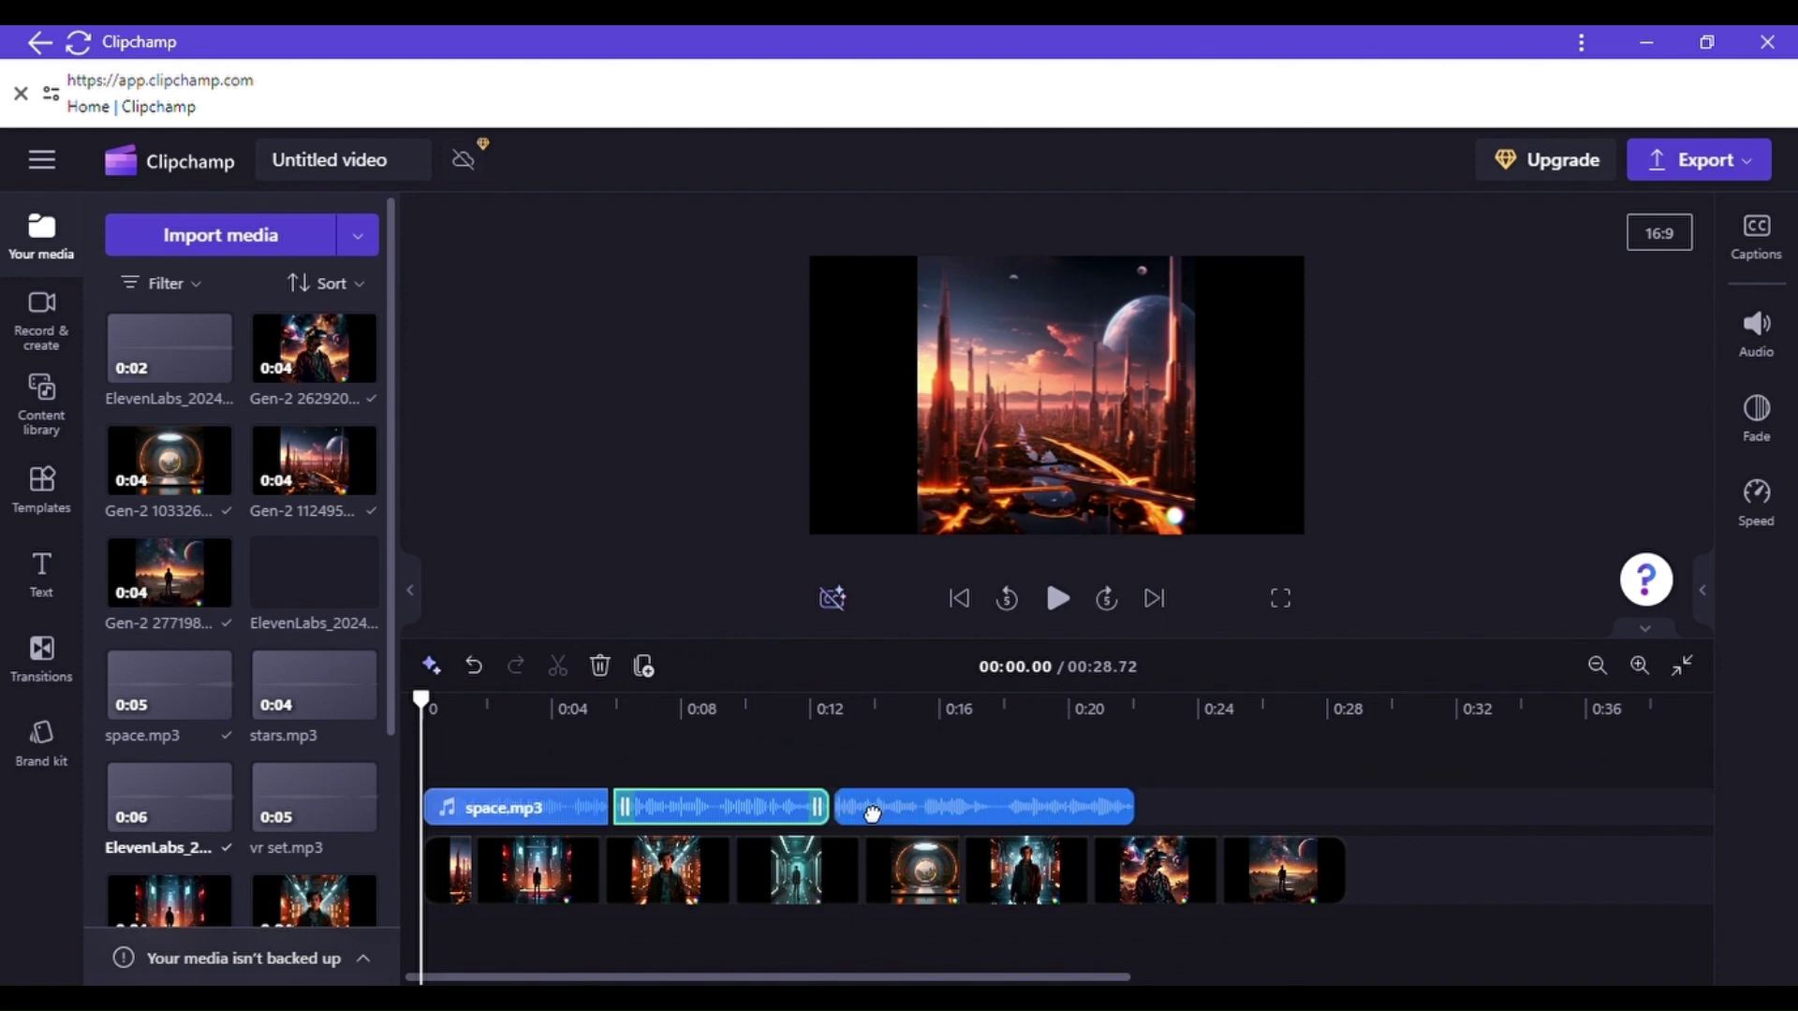
Split the last narration at 20.72 seconds, delete its tail, and move the 0:20 video clip earlier.
left_click(1091, 807)
left_click(557, 667)
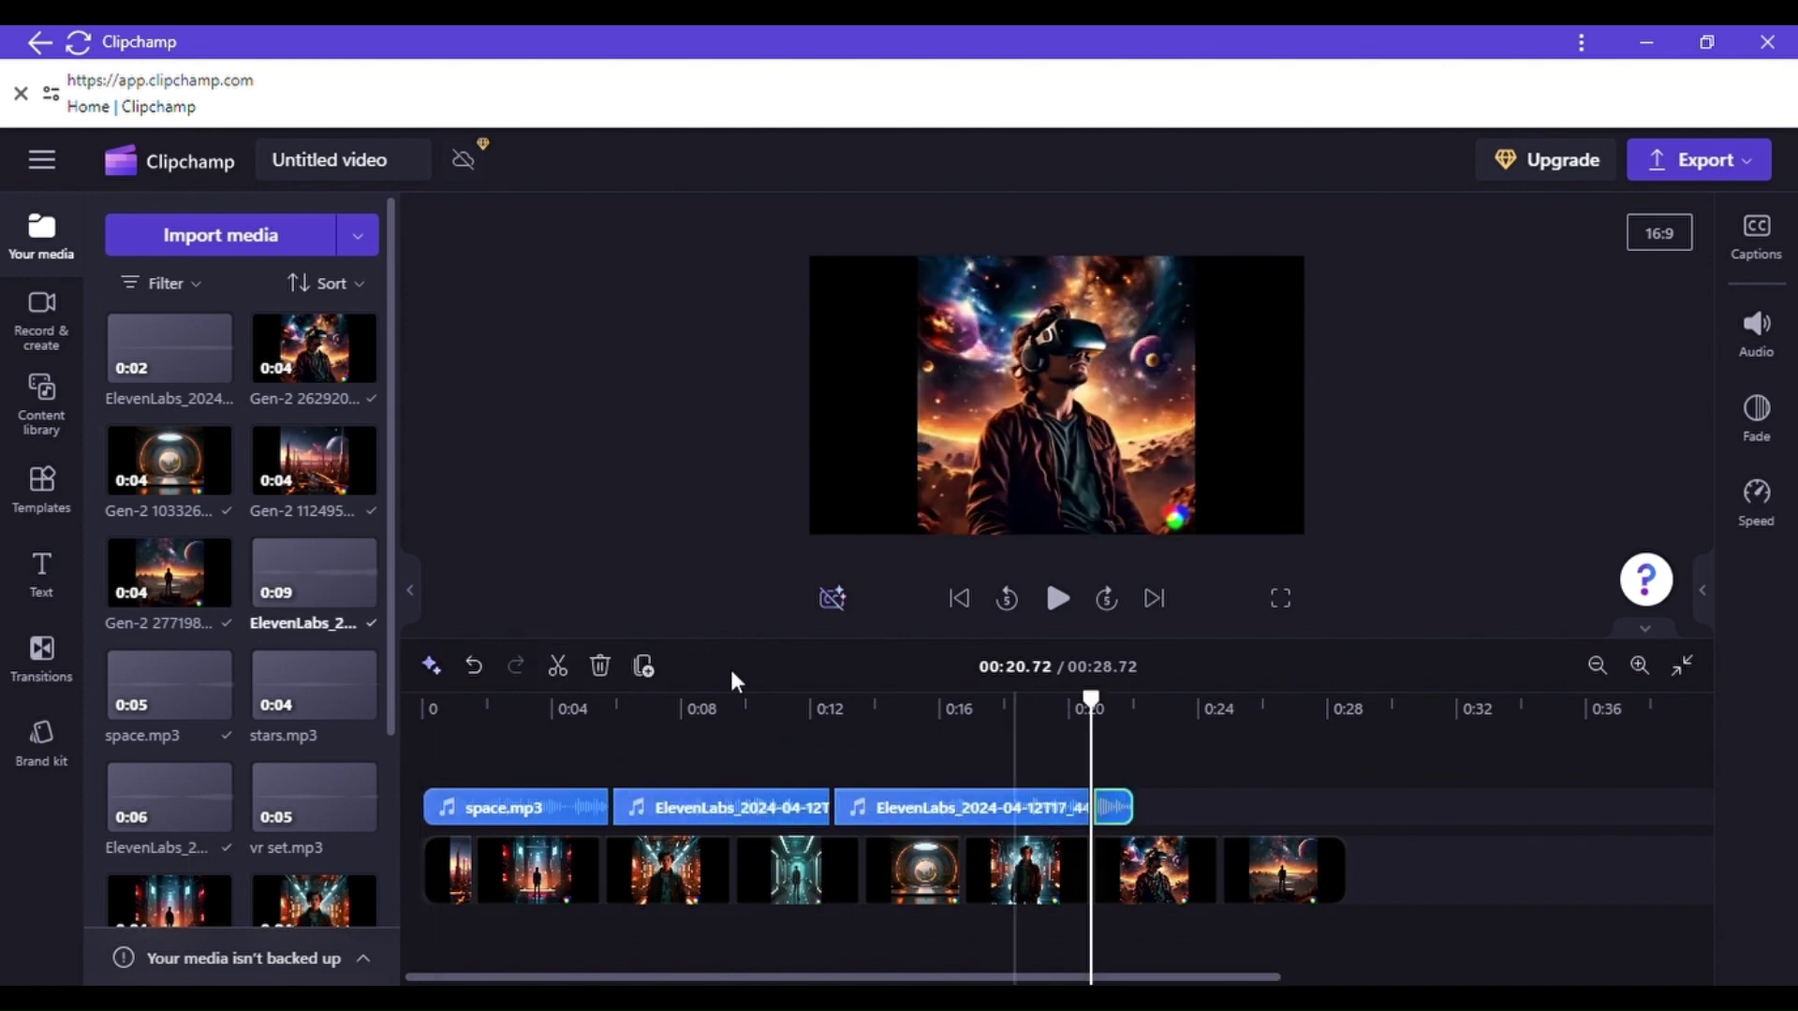
left_click(600, 666)
left_click(1154, 894)
left_click_drag(1155, 894, 974, 871)
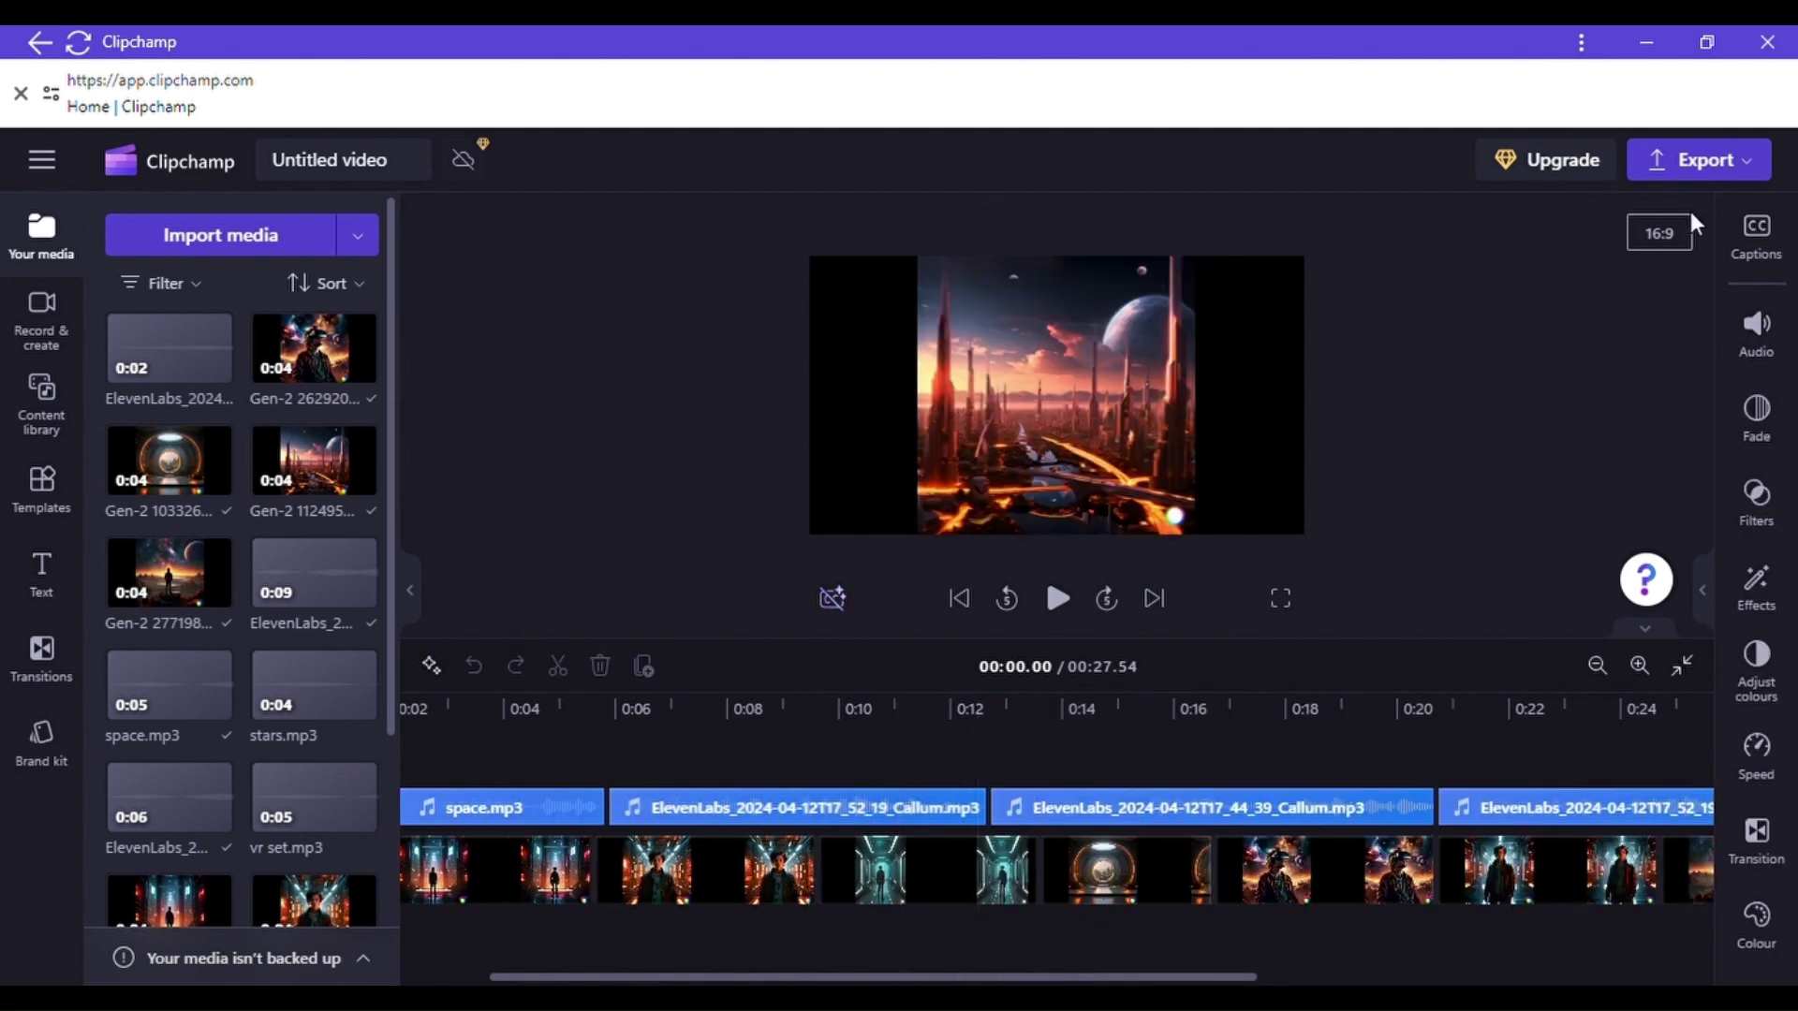